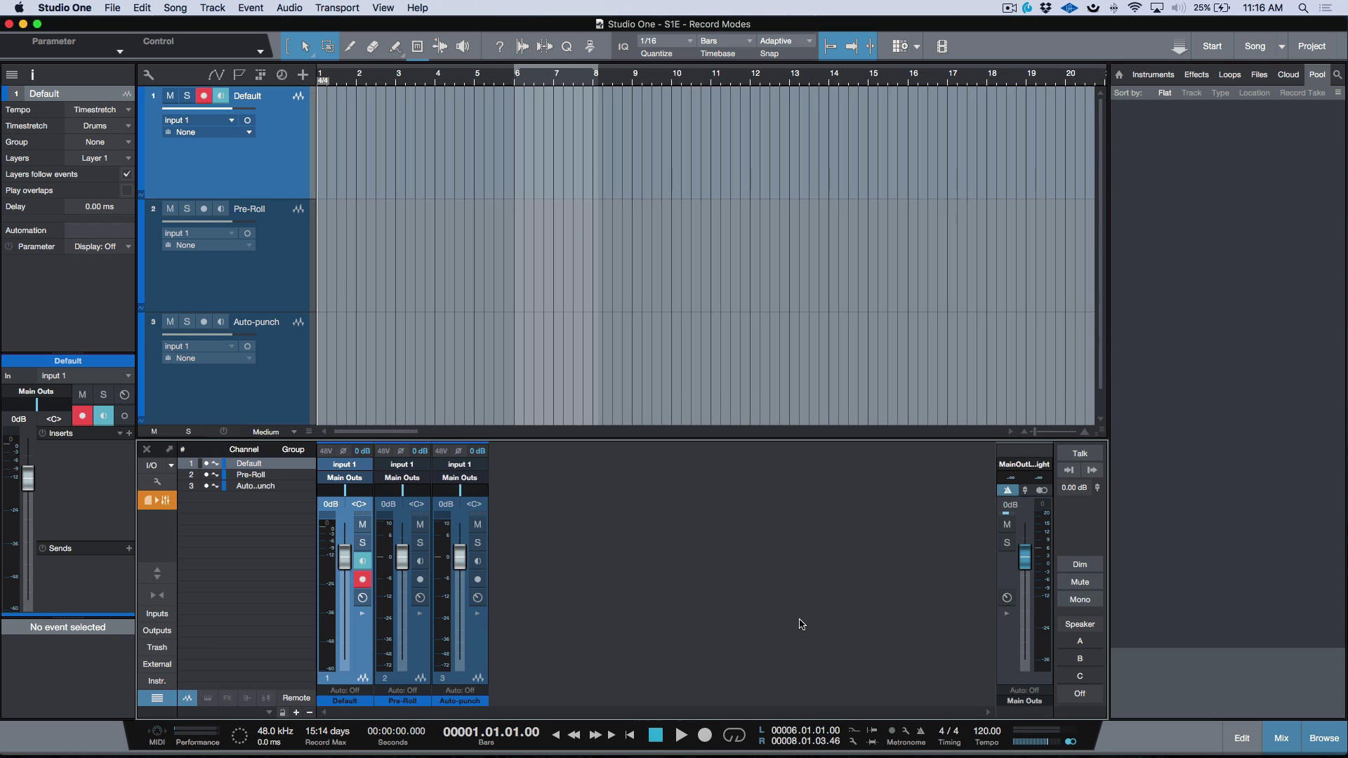
Step: Show the Record Panel to view its record mode options and hide it again
left_click(854, 743)
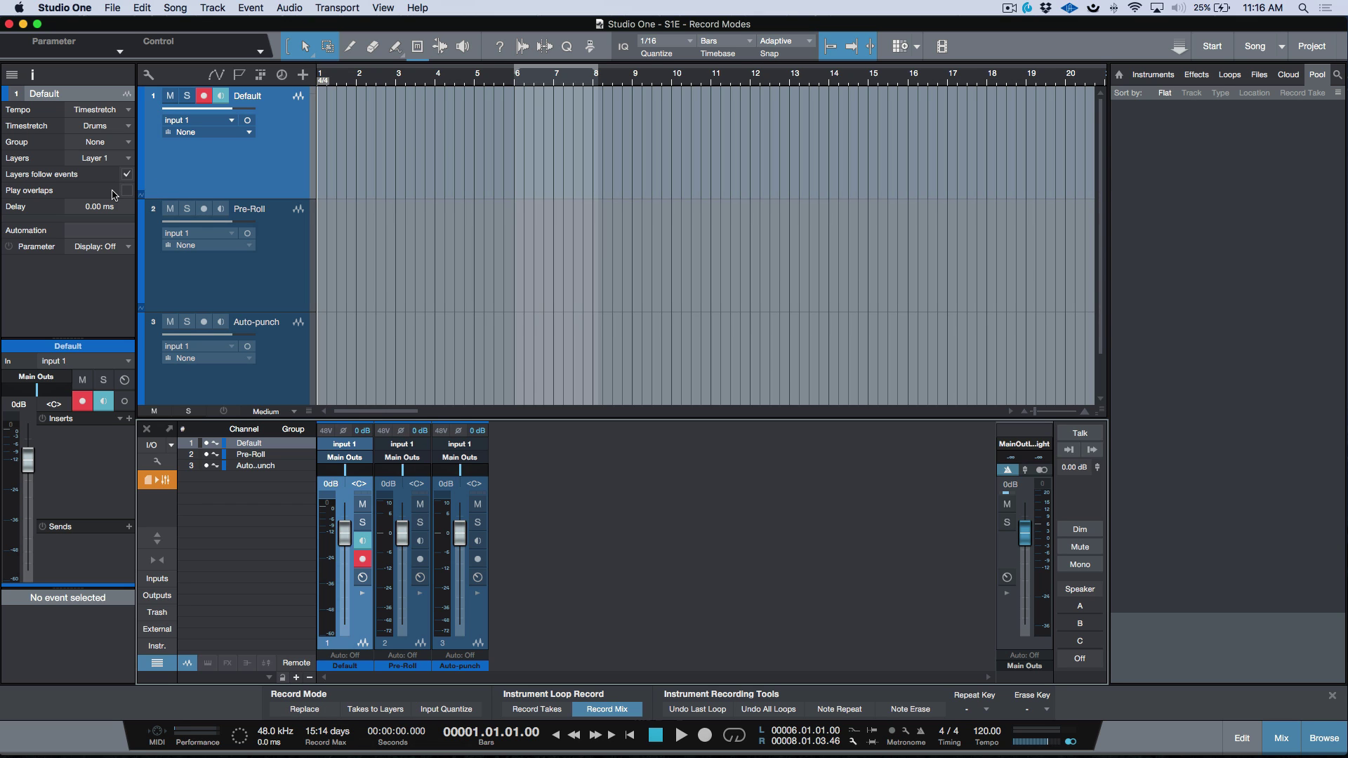
left_click(852, 743)
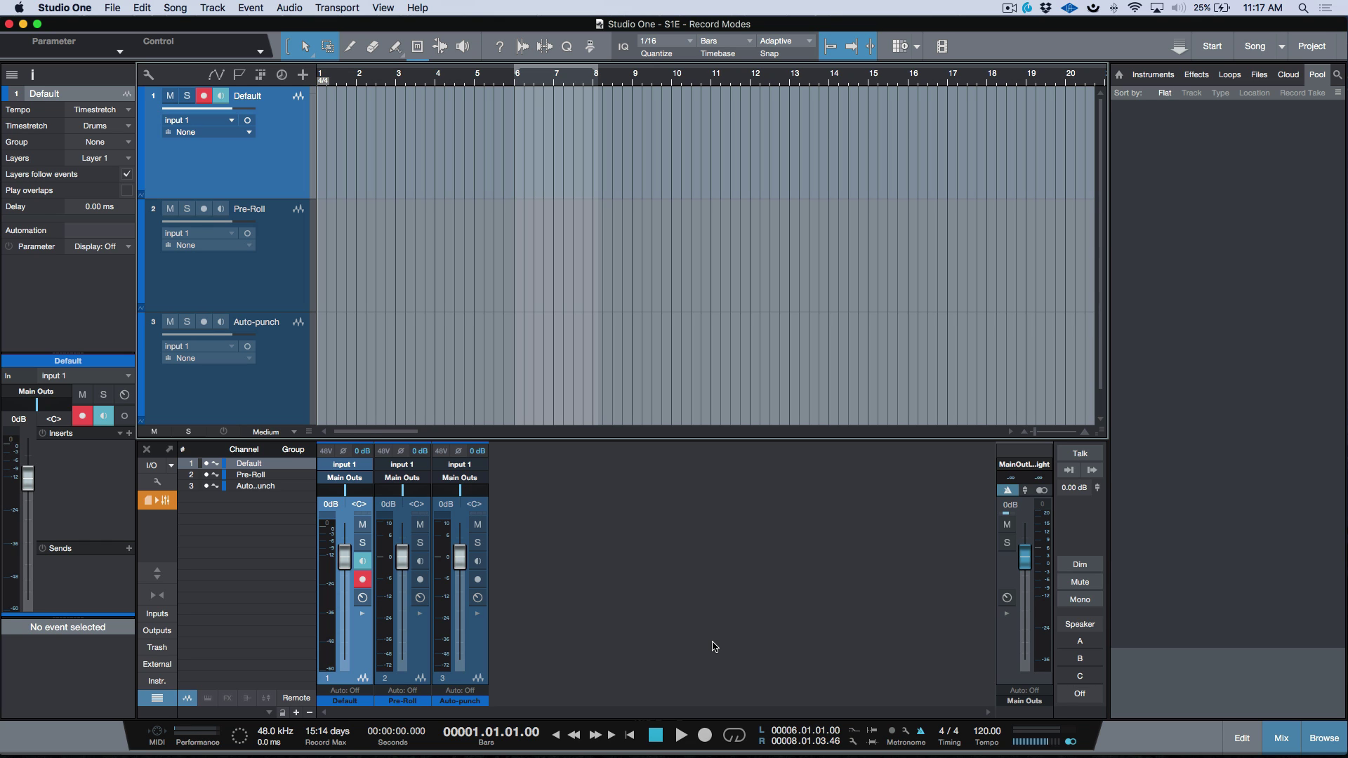
Step: Record an event on the Default track from bar 1, punching out at about bar 6
key("KP_Multiply")
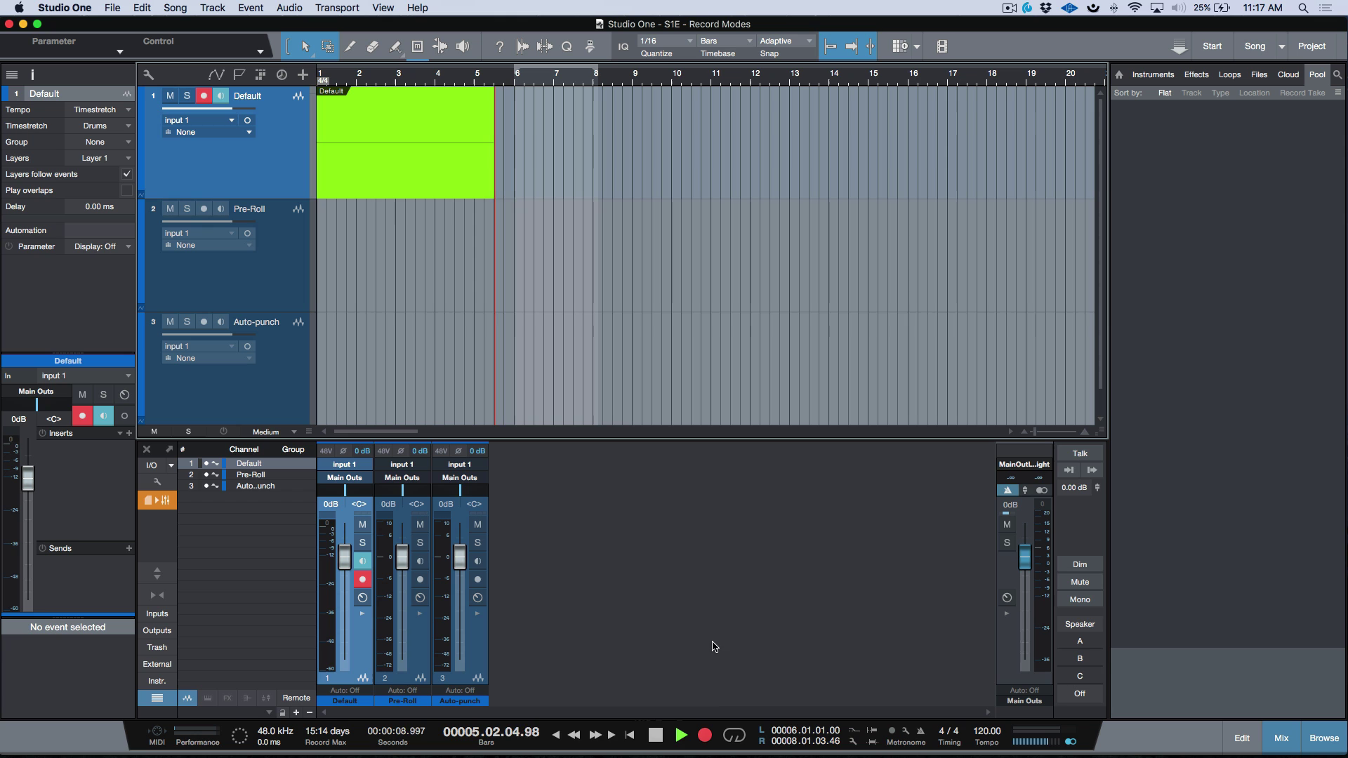
left_click(704, 734)
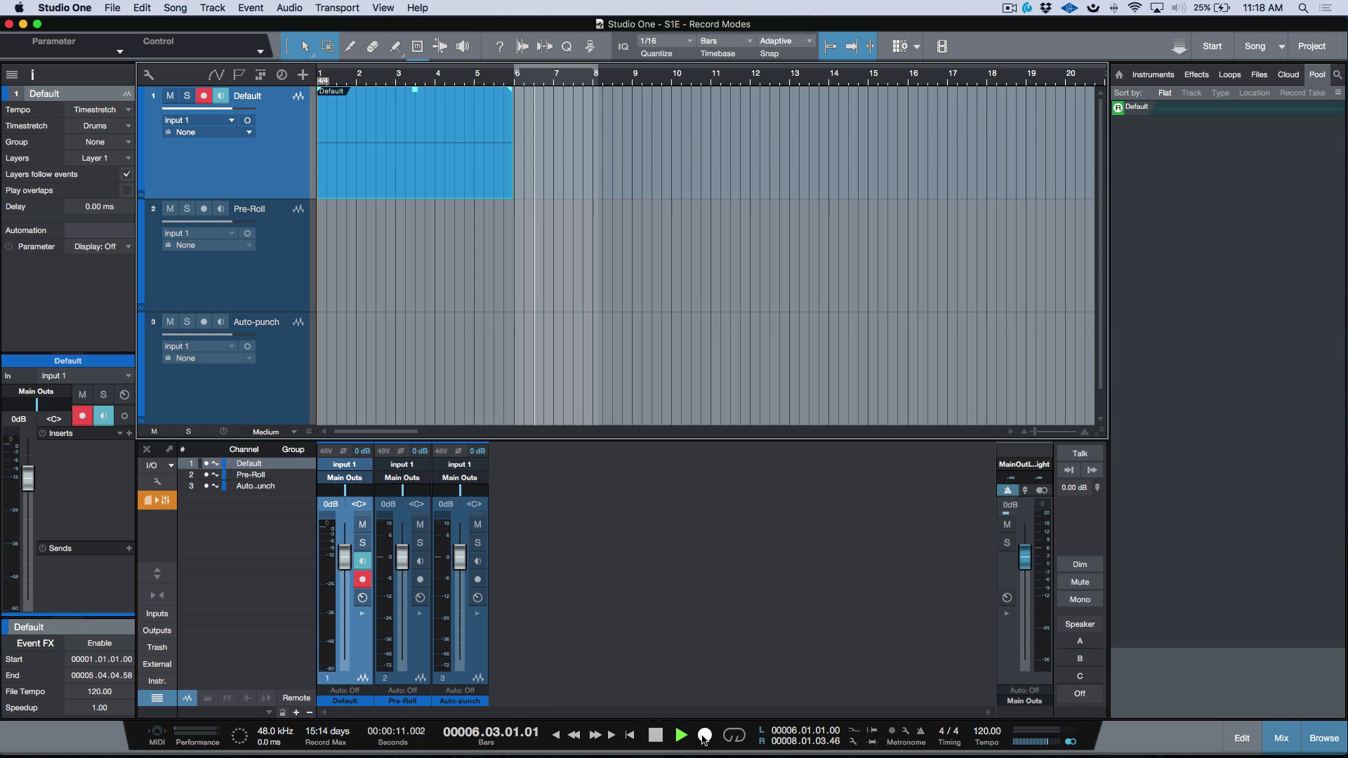
Step: Punch in a second recording on the Default track from about the middle of bar 7 to bar 9, and undo it
left_click(704, 735)
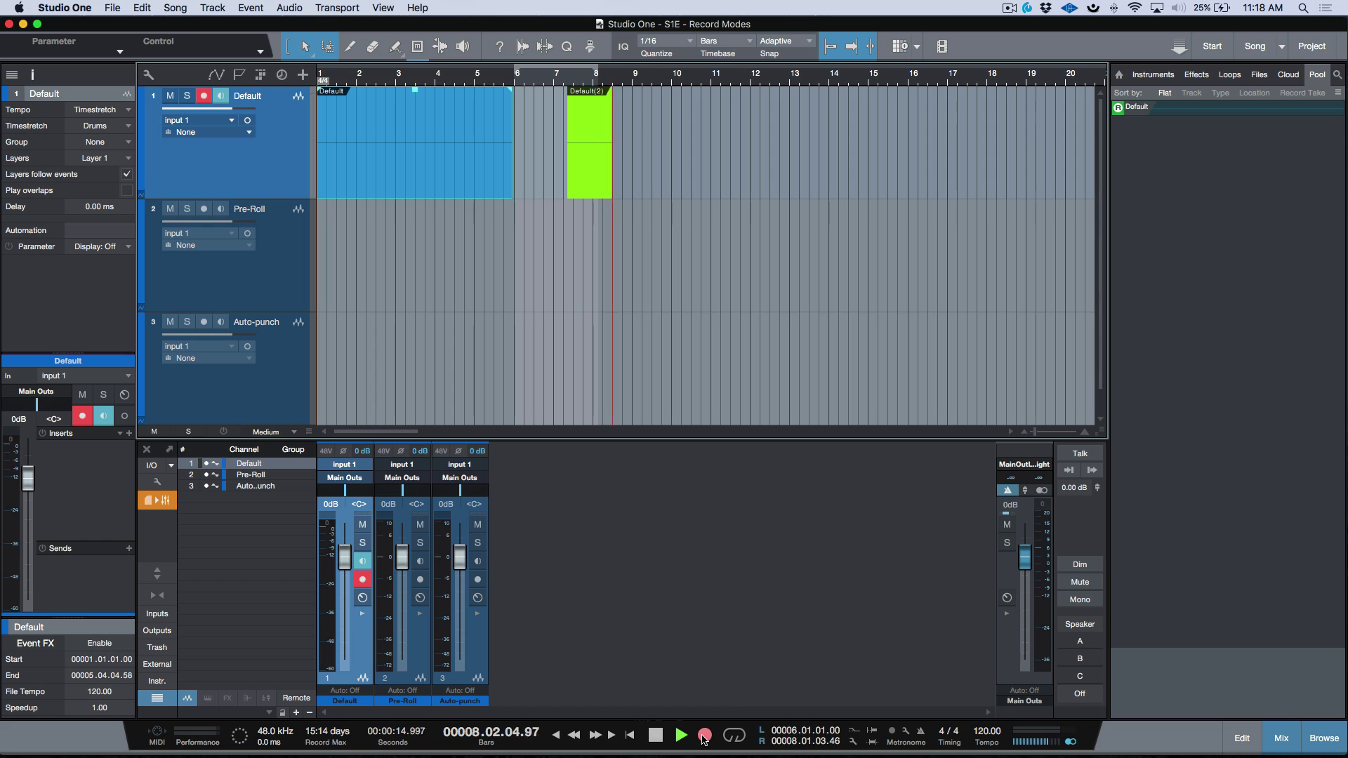
key("space")
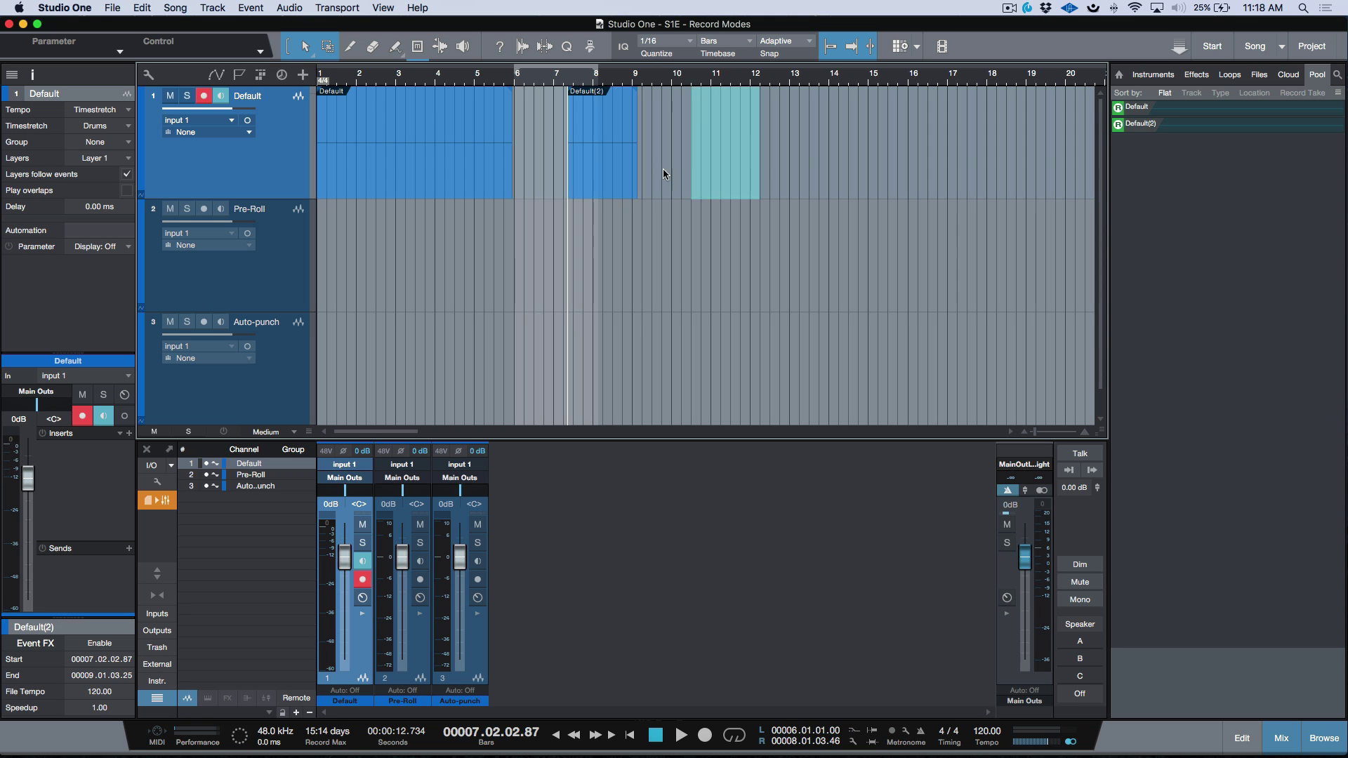
key("super+z")
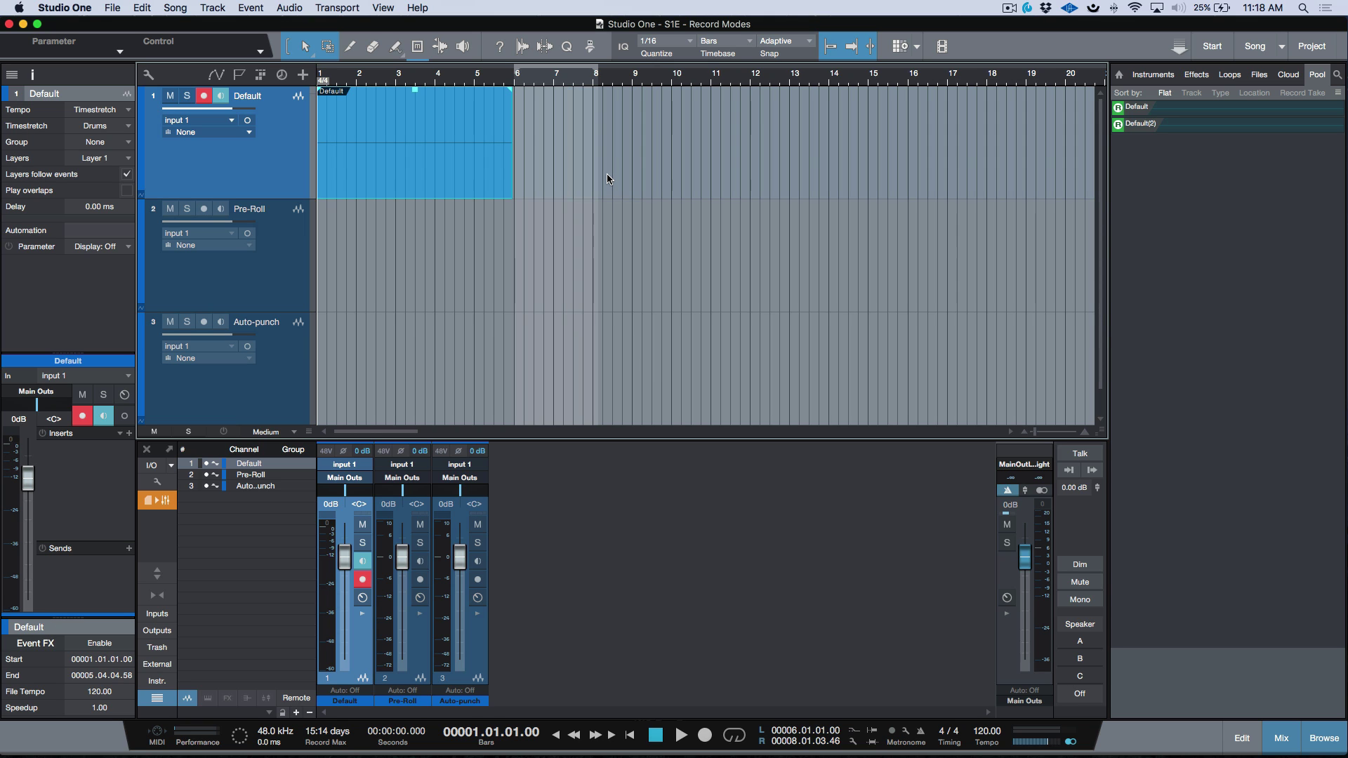
Step: Play back the recorded event on the Default track and punch in a replacement from bar 4 to about bar 5
key("e")
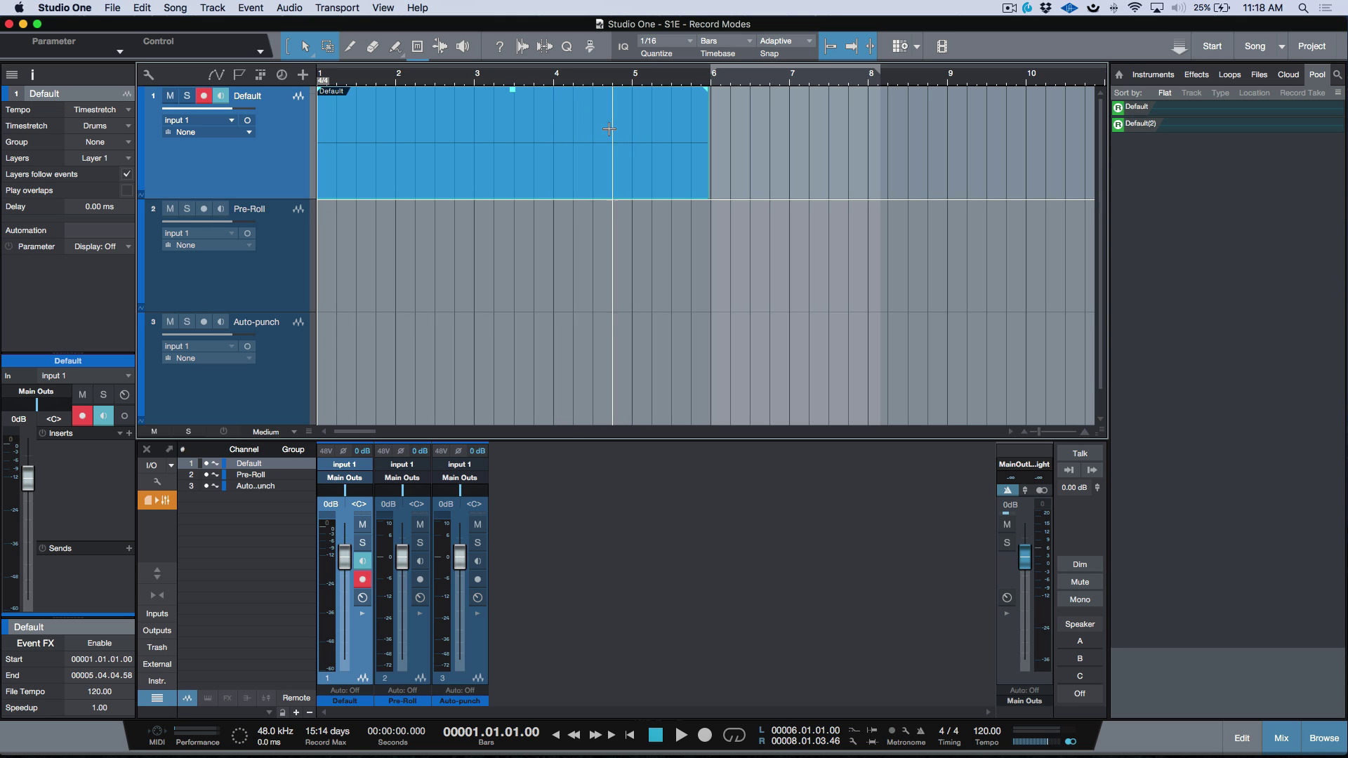
key("space")
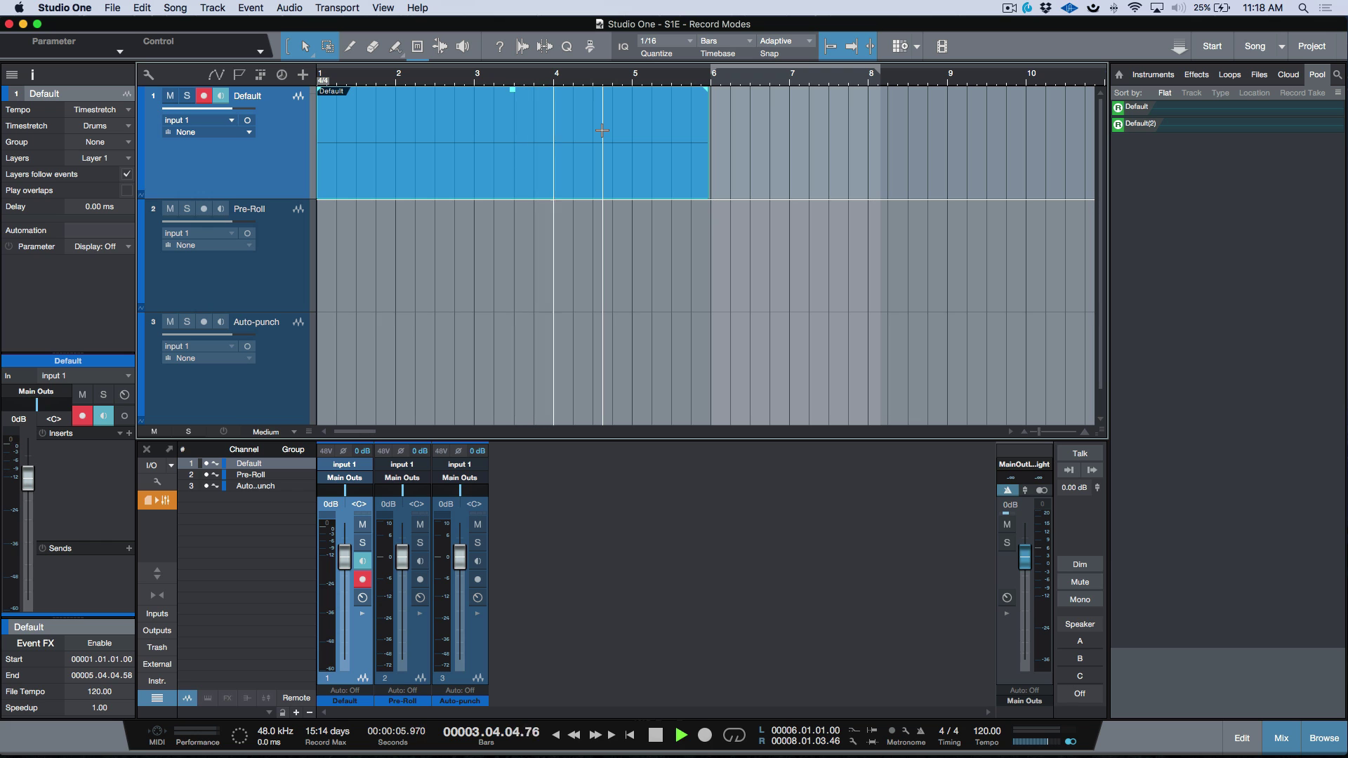
key("KP_Multiply")
key("KP_Multiply")
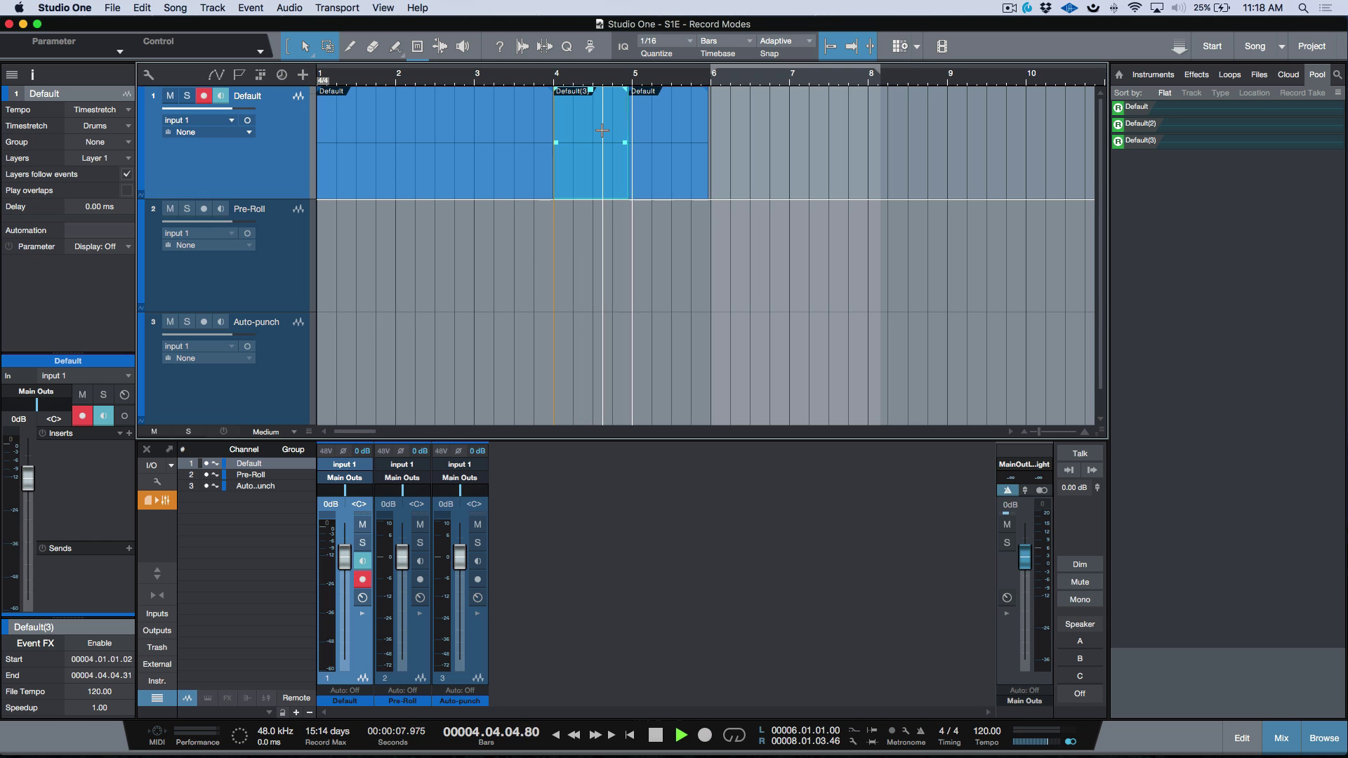
key("space")
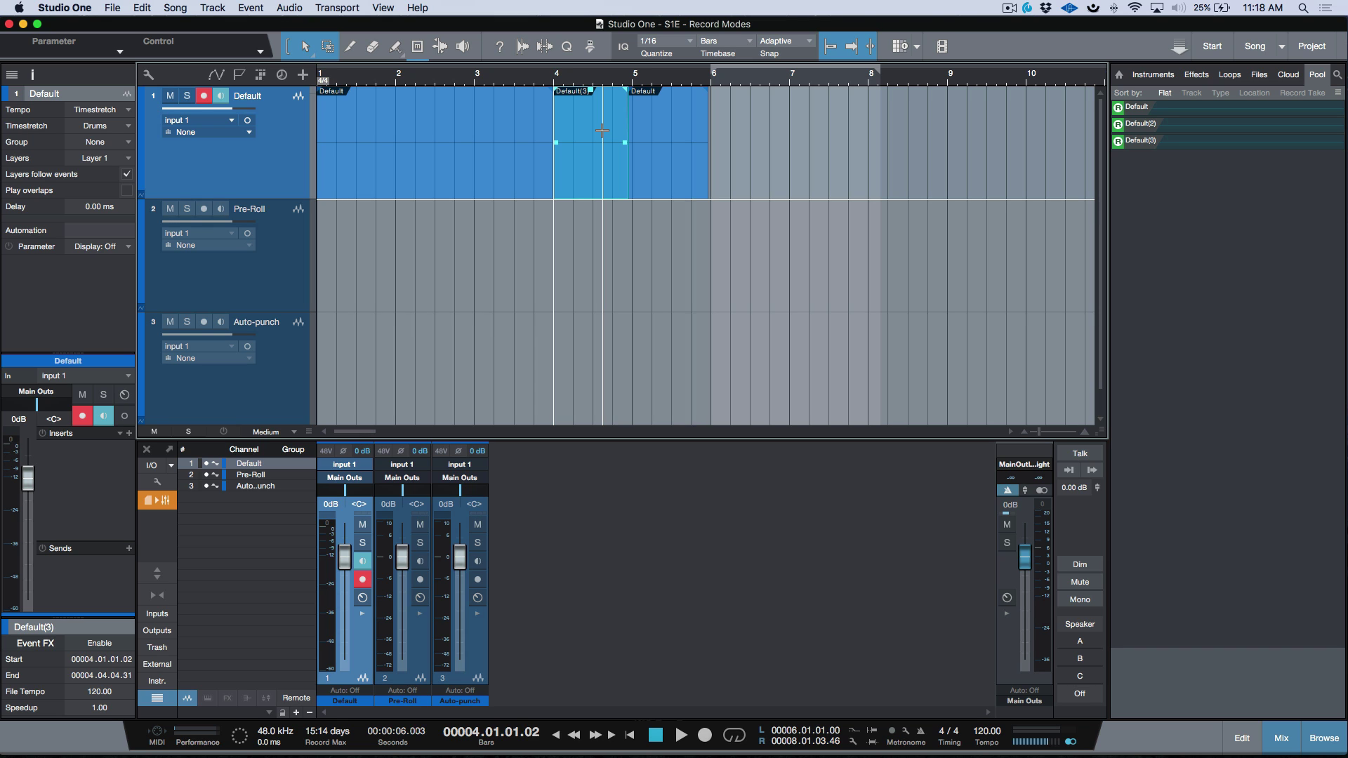
Step: Delete all the recorded events on the Default track
left_click_drag(727, 150, 437, 168)
key("Delete")
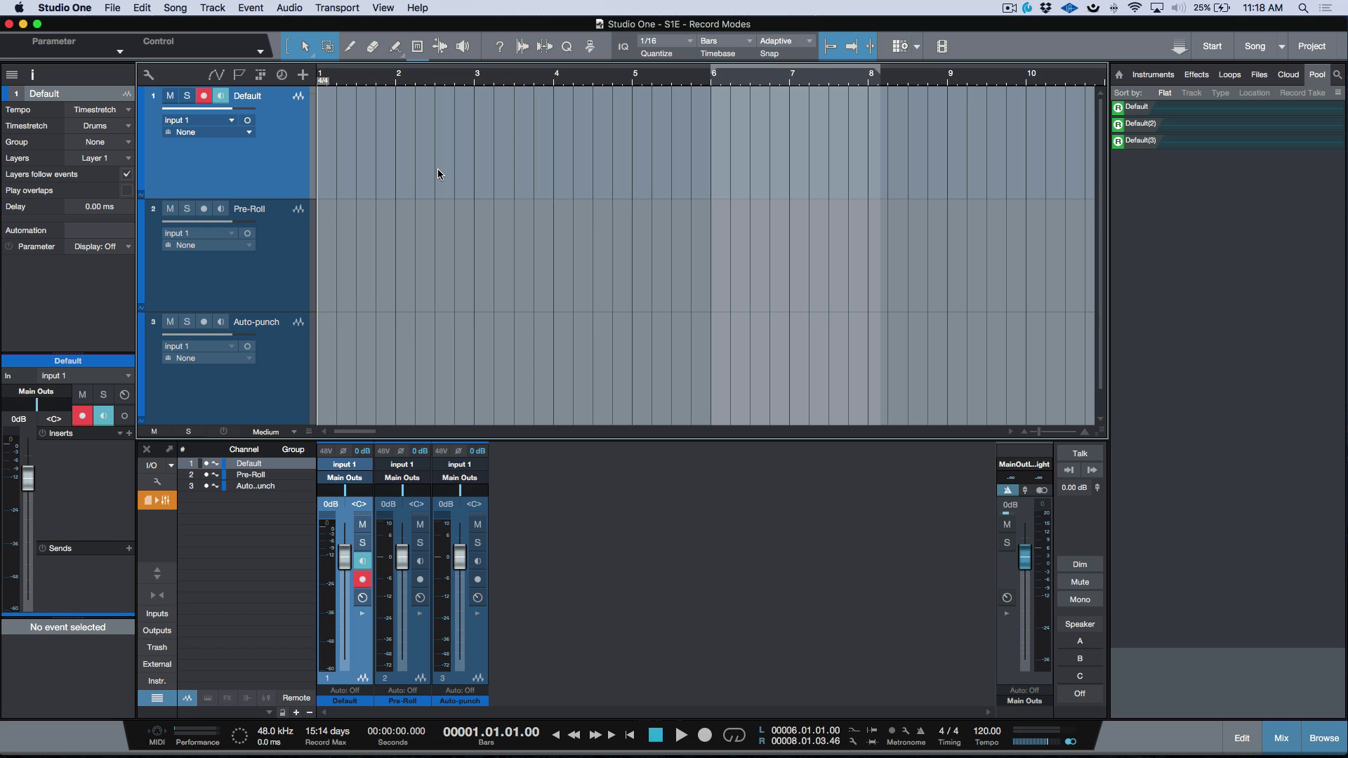
Step: Turn on Precount and compare it with Preroll in Metronome Setup, leaving Precount enabled at 2 bars
left_click(893, 732)
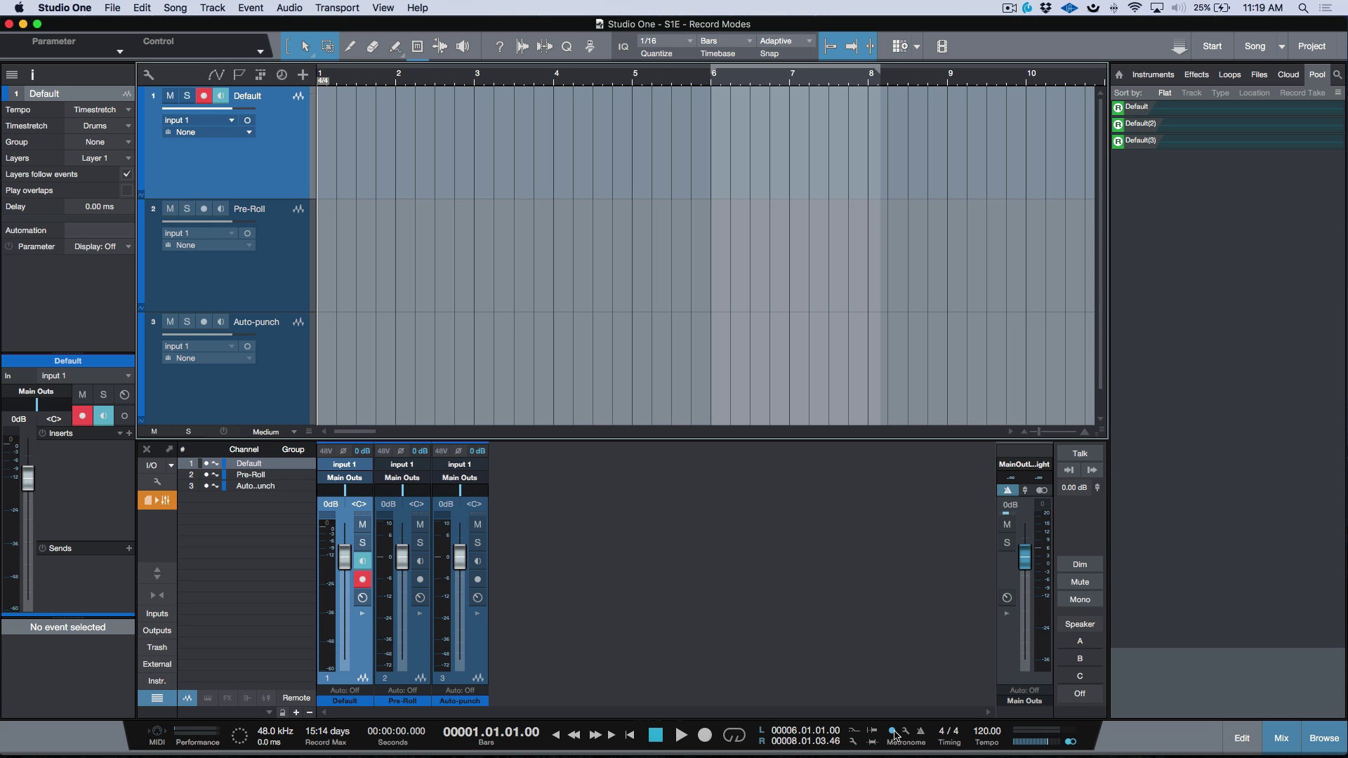
left_click(907, 735)
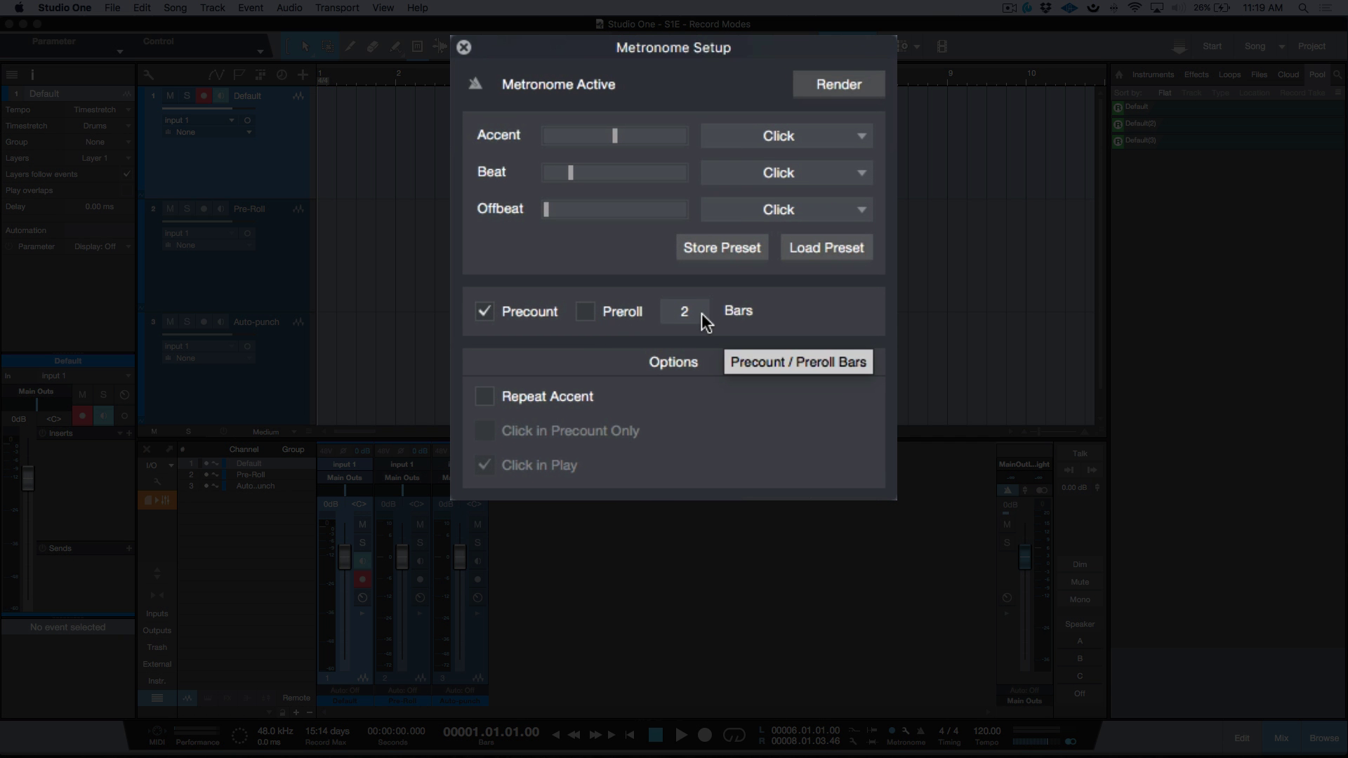
left_click(585, 314)
left_click(485, 313)
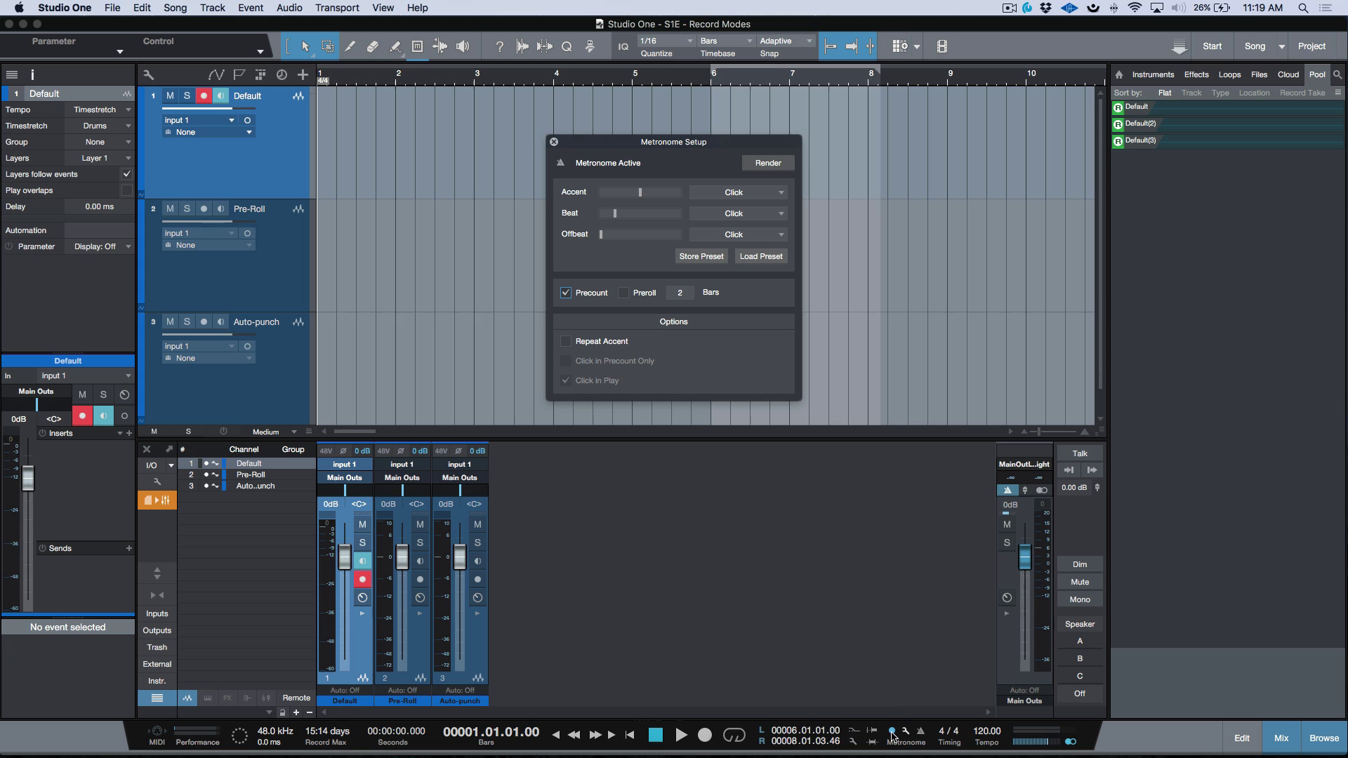
left_click(625, 295)
left_click(566, 294)
left_click(554, 143)
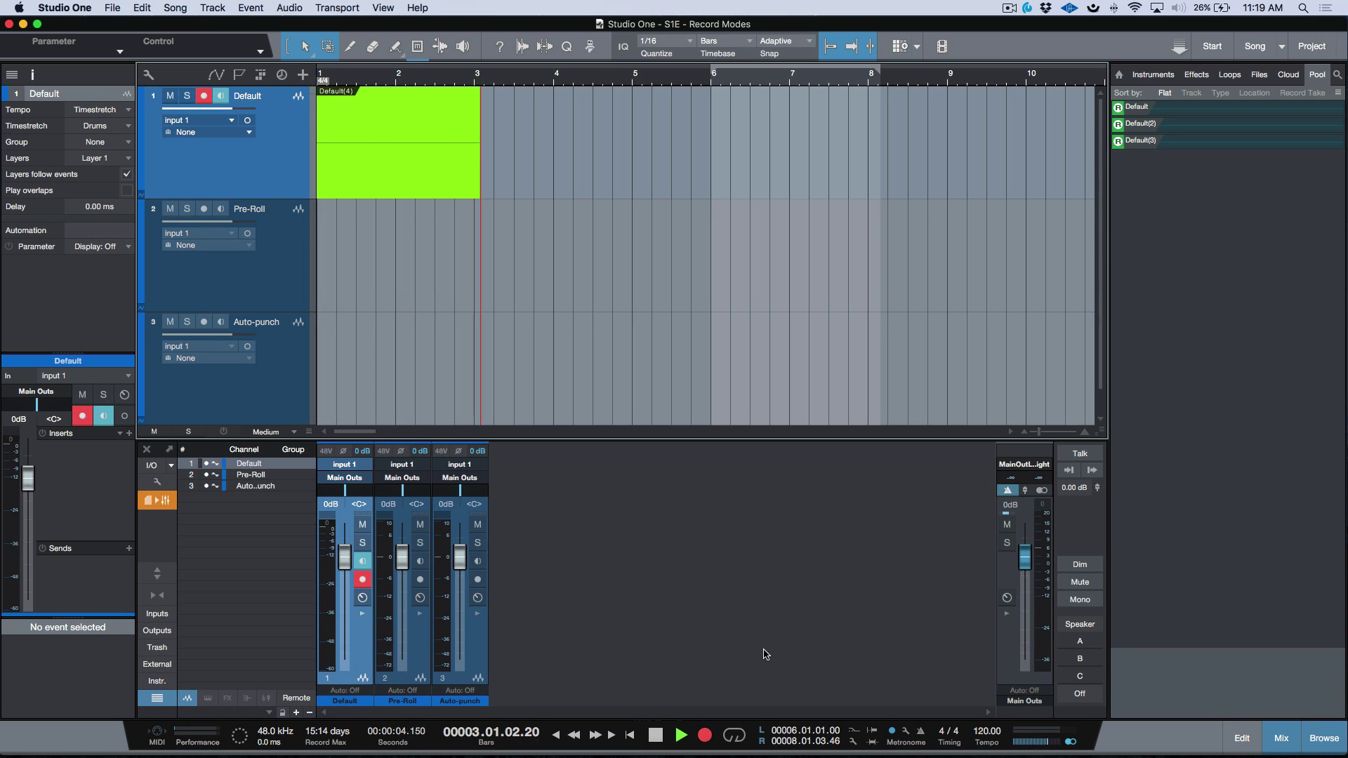
Step: With precount active, record on the Default track from bar 1 to about the middle of bar 3, and from bar 5 to just past bar 7
key("space")
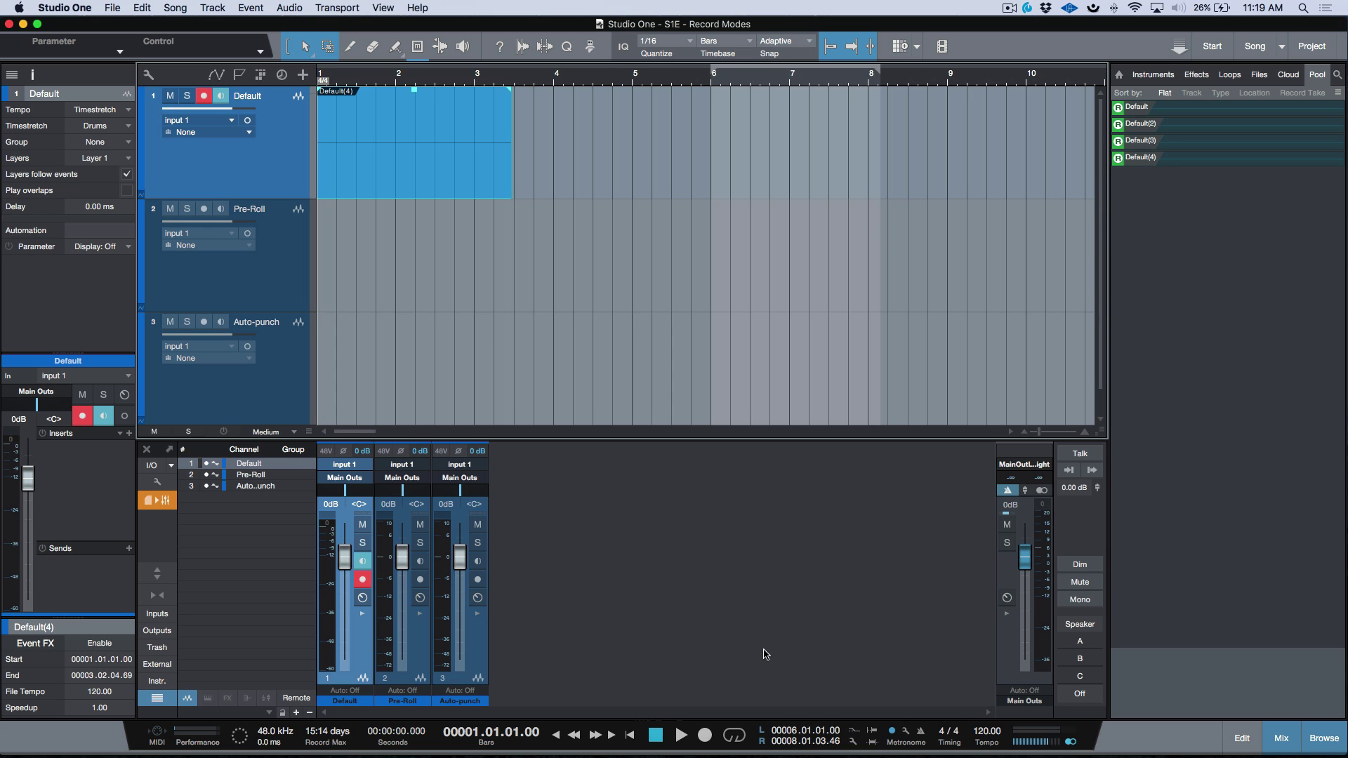
left_click(630, 112)
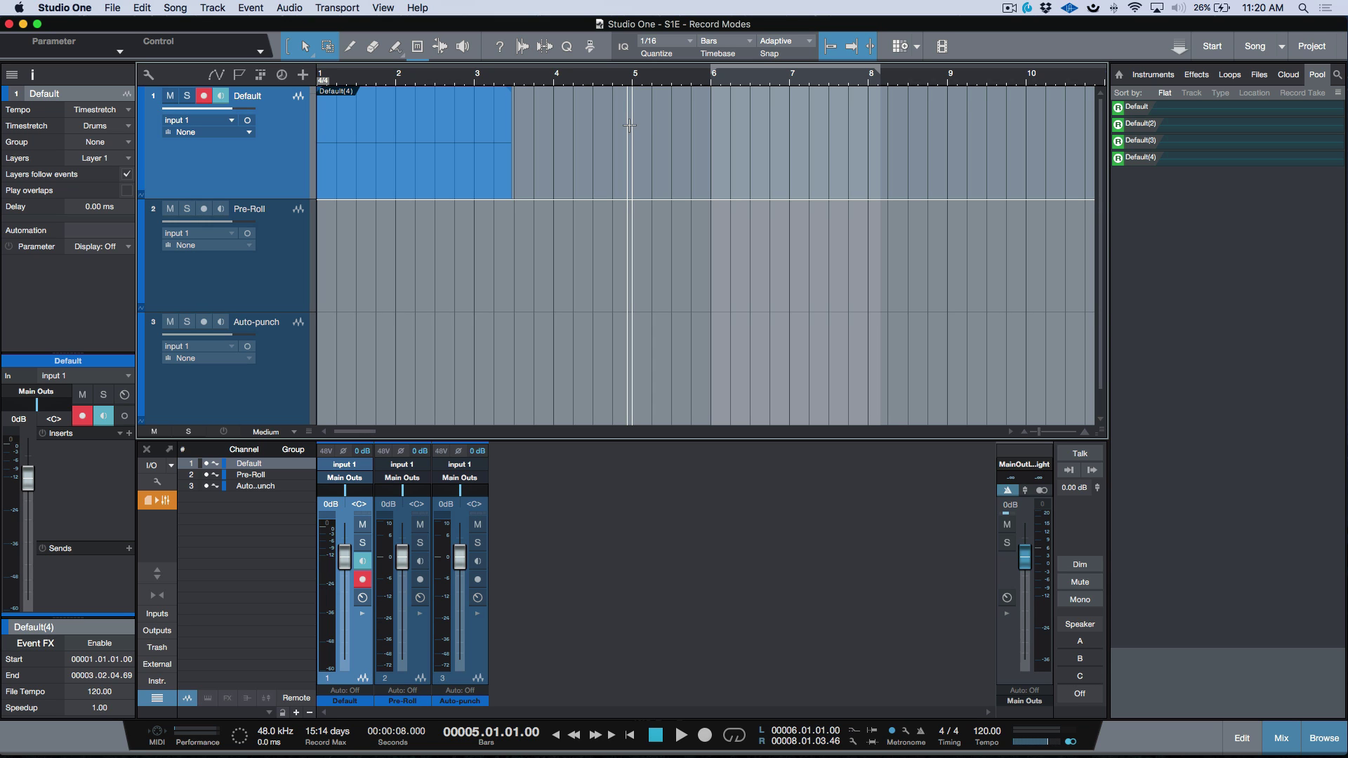
left_click(890, 731)
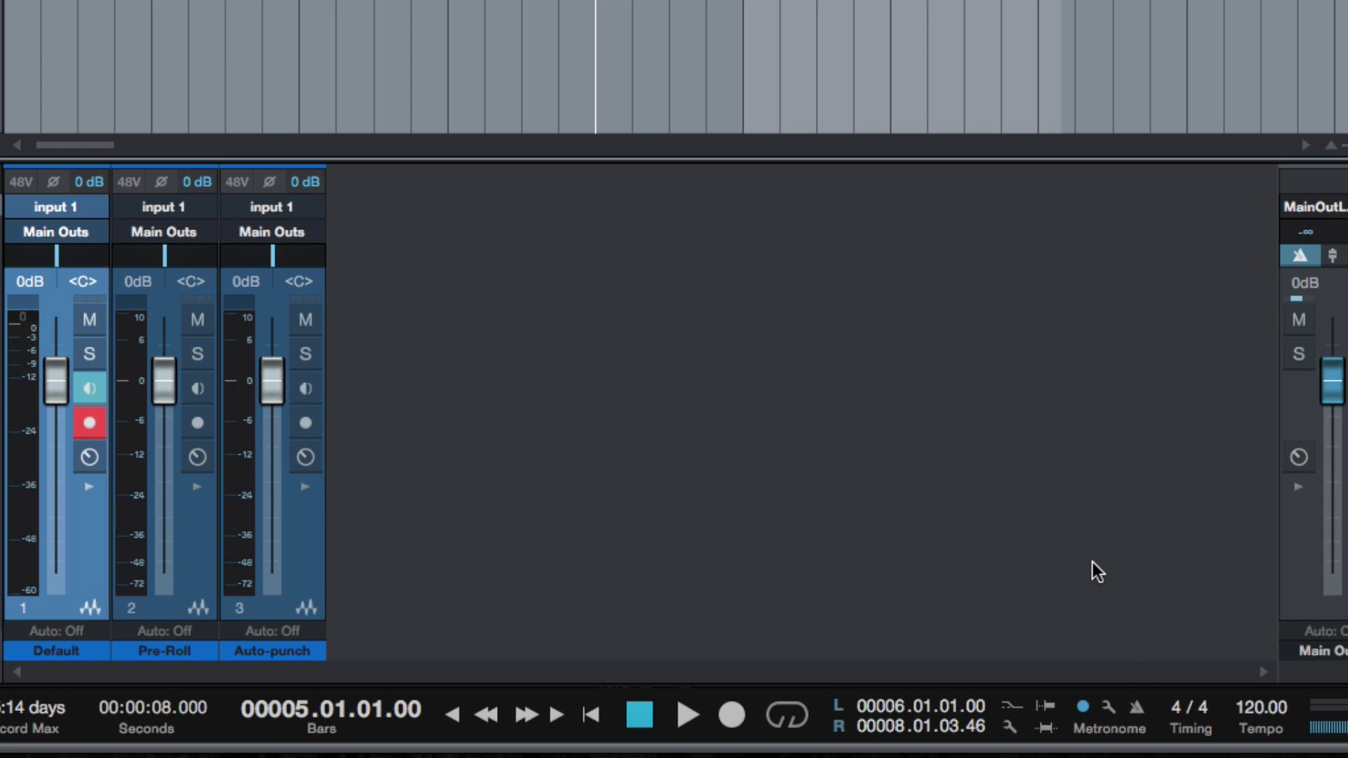
key("KP_Multiply")
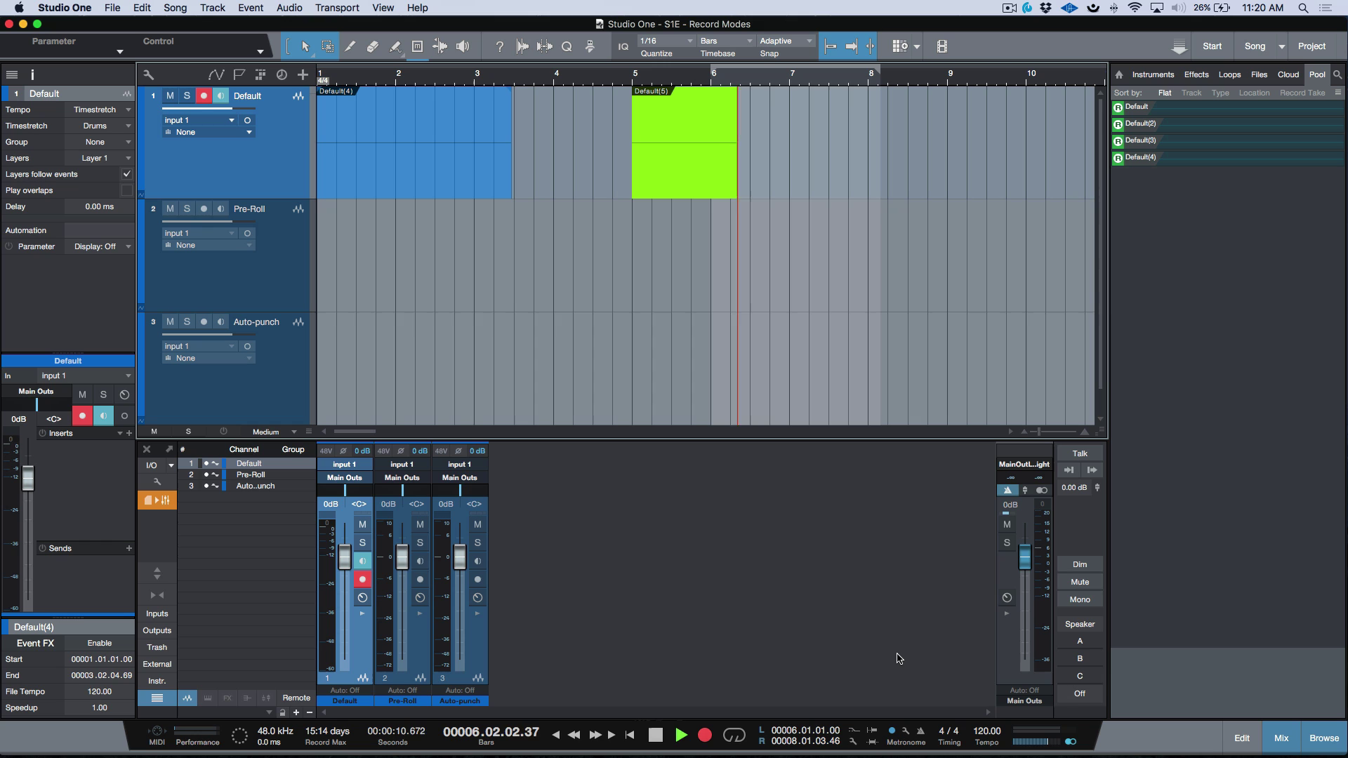
key("space")
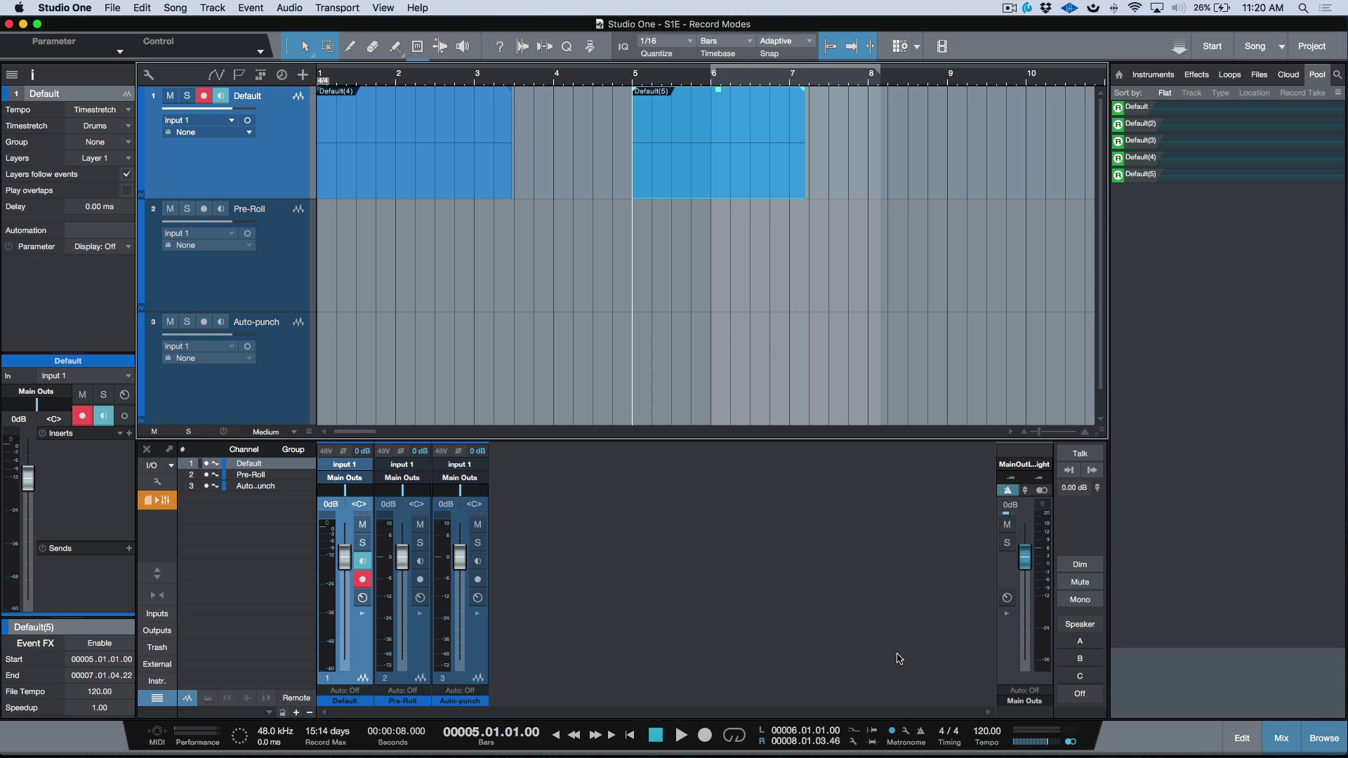
Step: Select the Pre-Roll track so that it is record-armed and monitored instead of the Default track
left_click(266, 270)
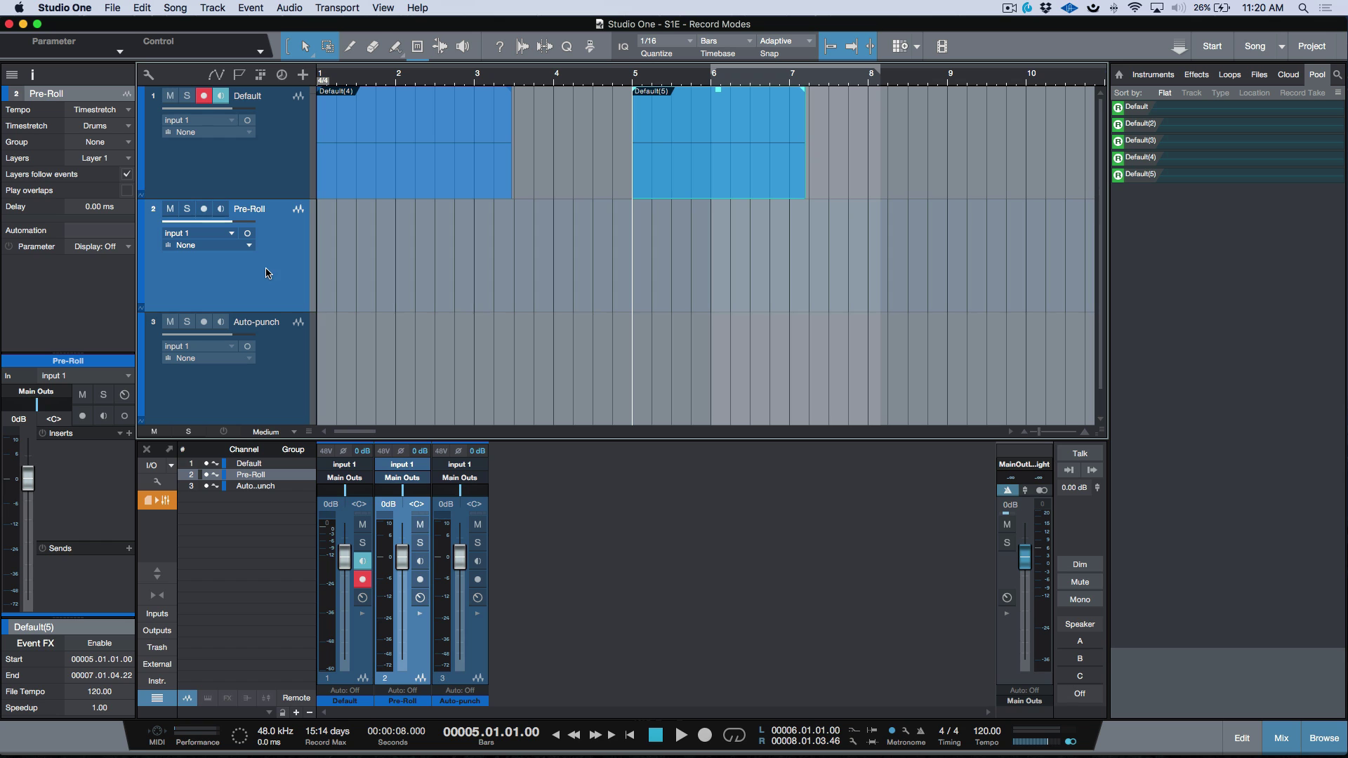
key("Up")
key("Down")
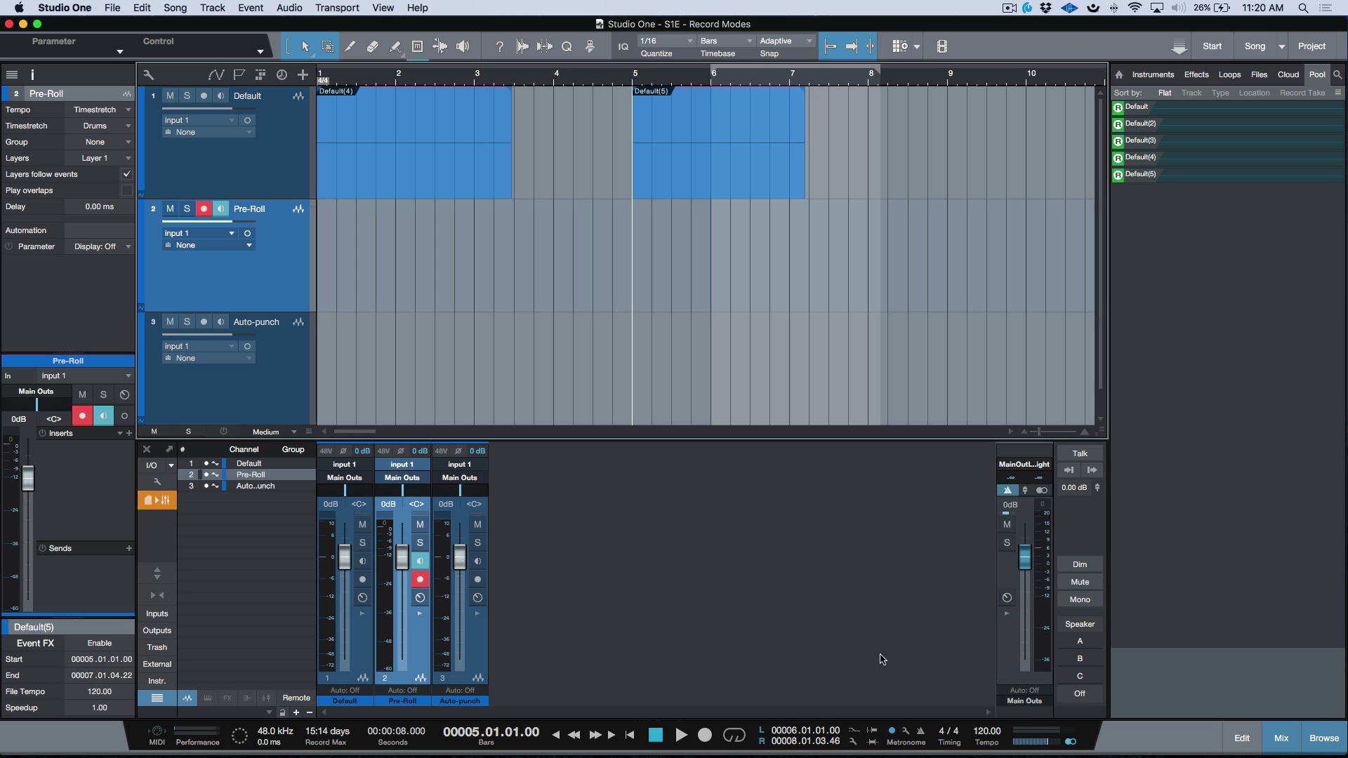
Step: Enable Preroll instead of Precount and set its length to 3 bars in Metronome Setup
left_click(874, 735)
left_click(905, 732)
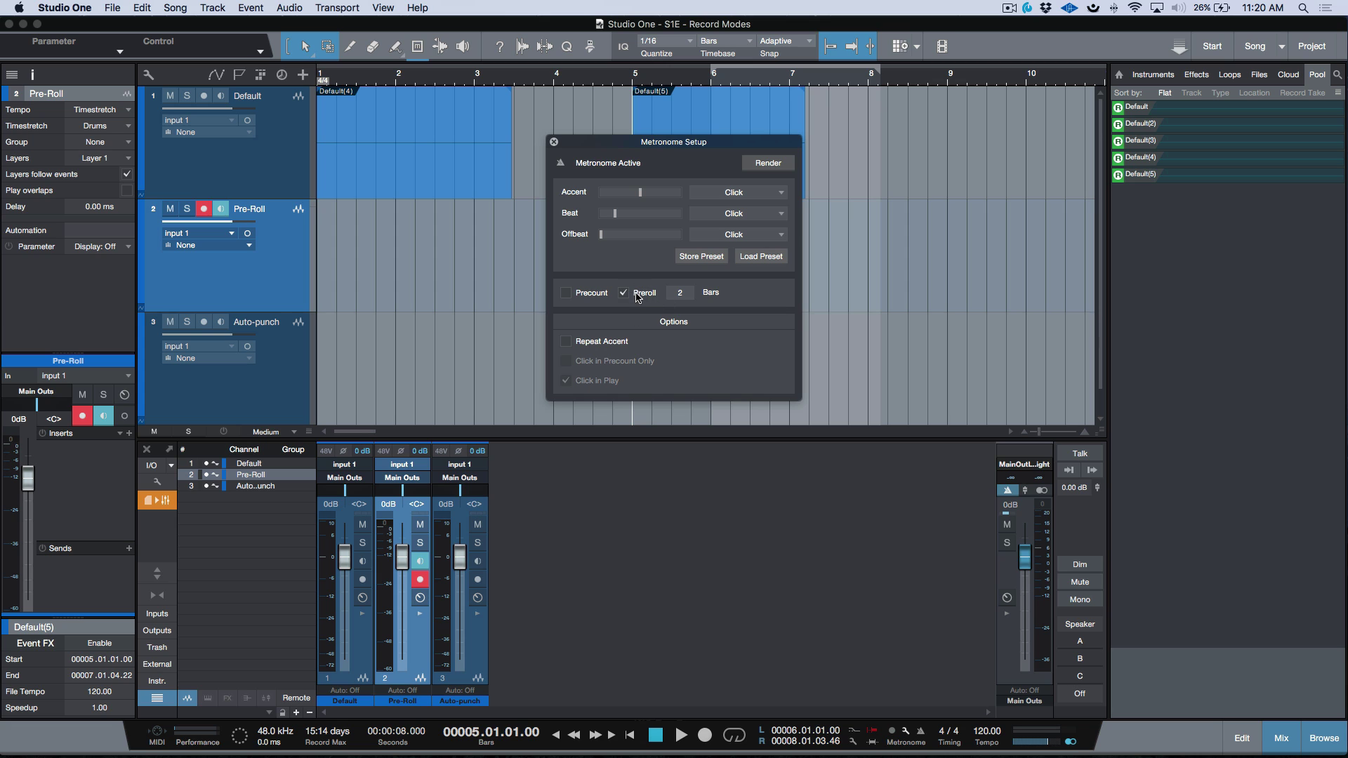
left_click(694, 294)
type("3")
key("Return")
left_click(555, 142)
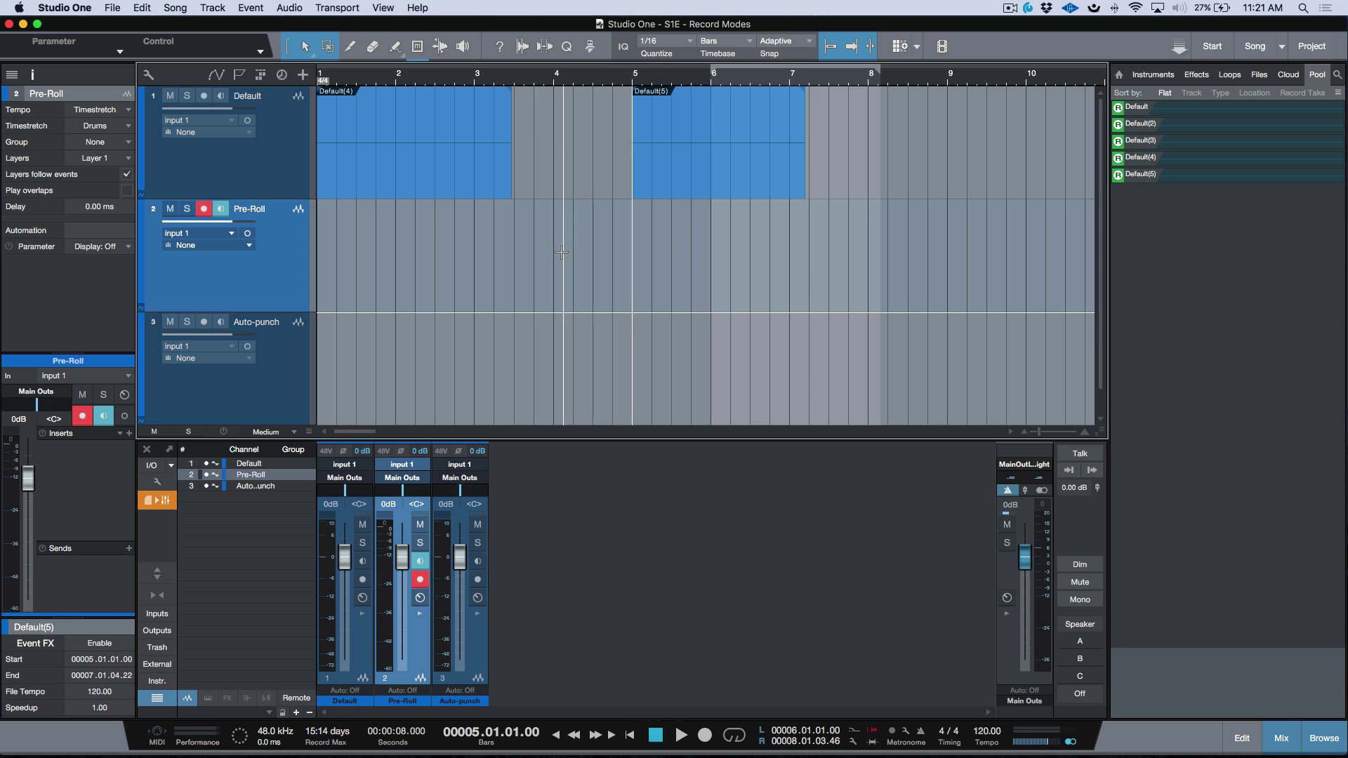
Step: Place the playback cursor at bar 6, review the Preroll setting, and record on the Pre-Roll track to about the middle of bar 9
left_click(710, 238)
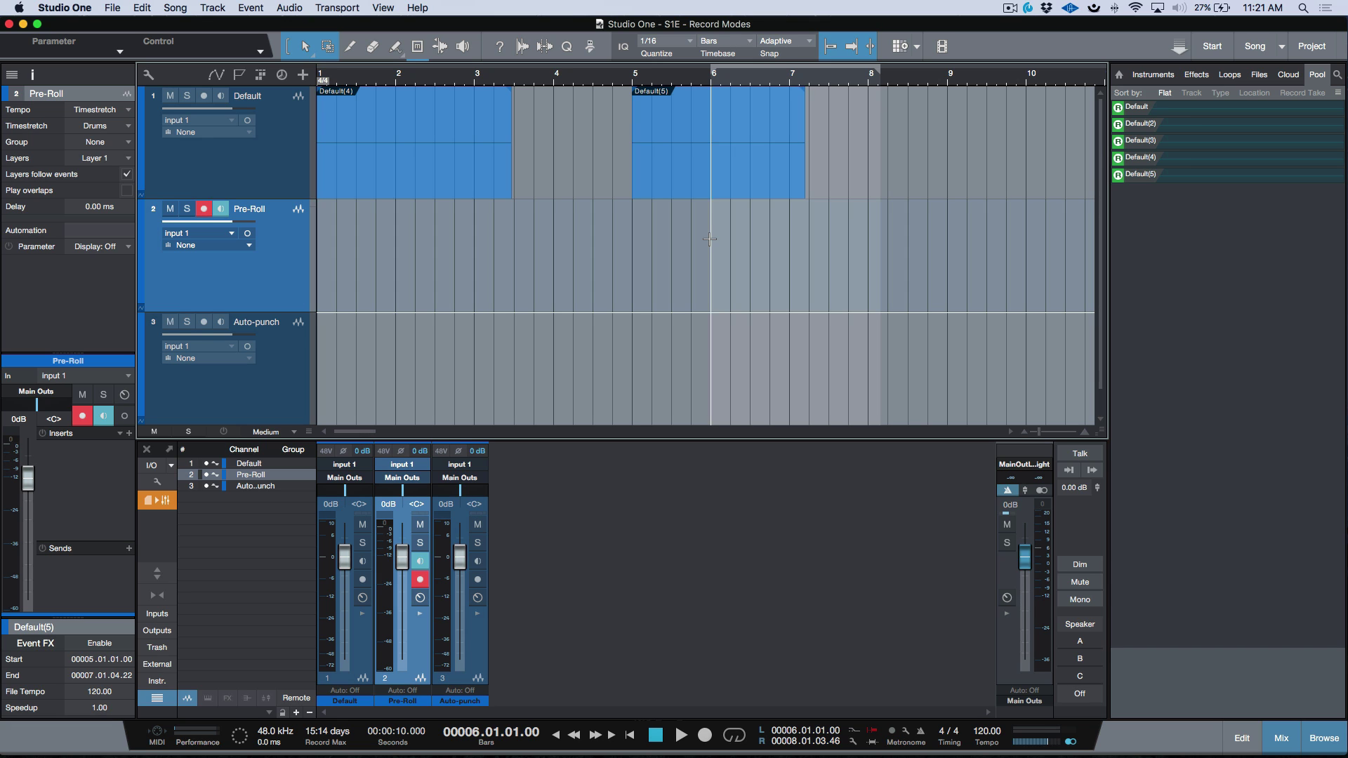
left_click(906, 732)
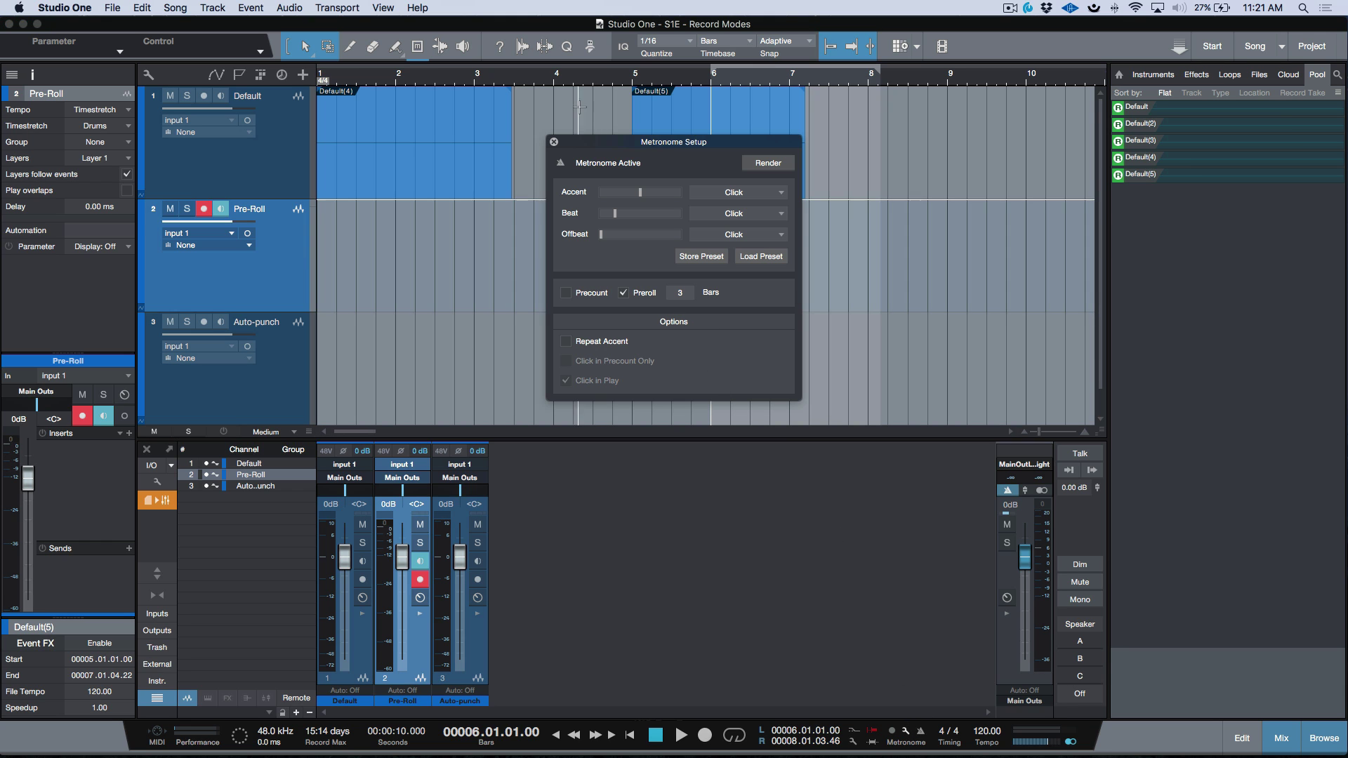
left_click(554, 142)
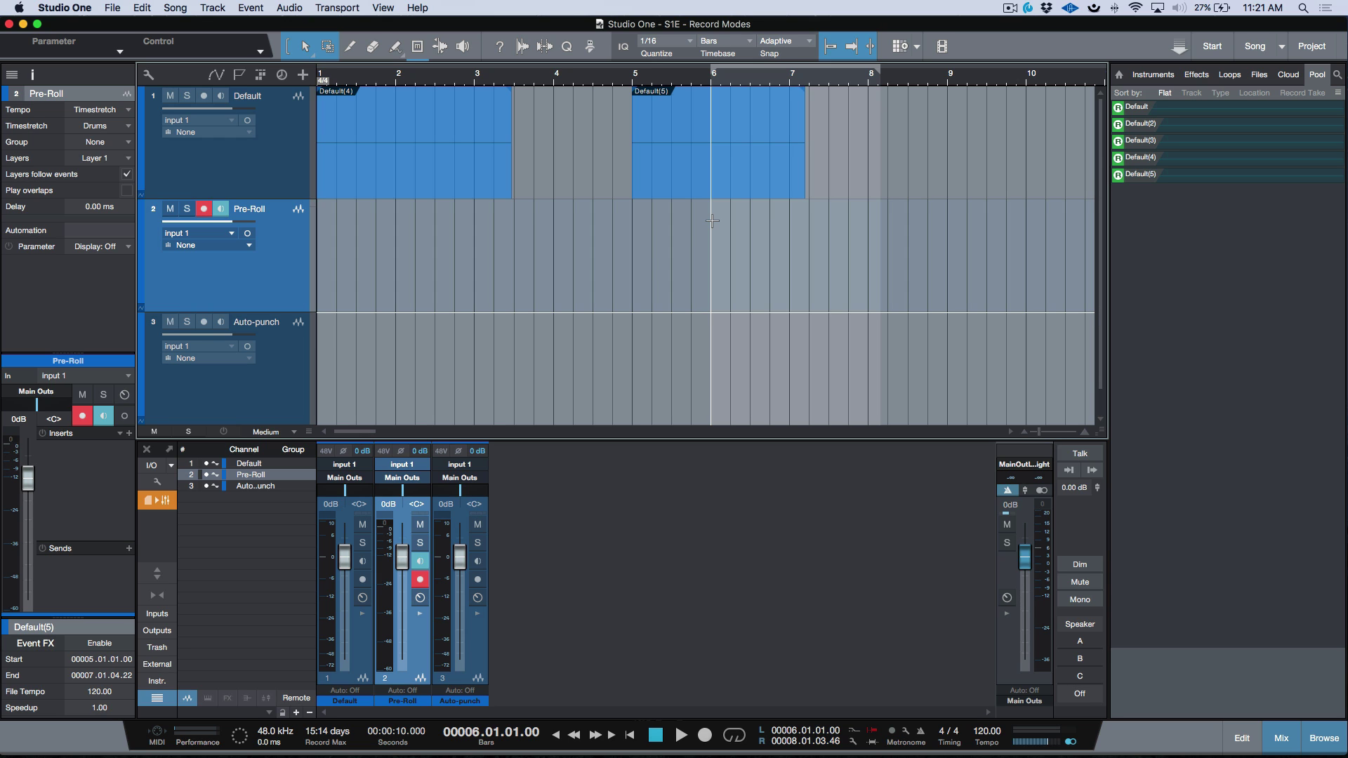
key("space")
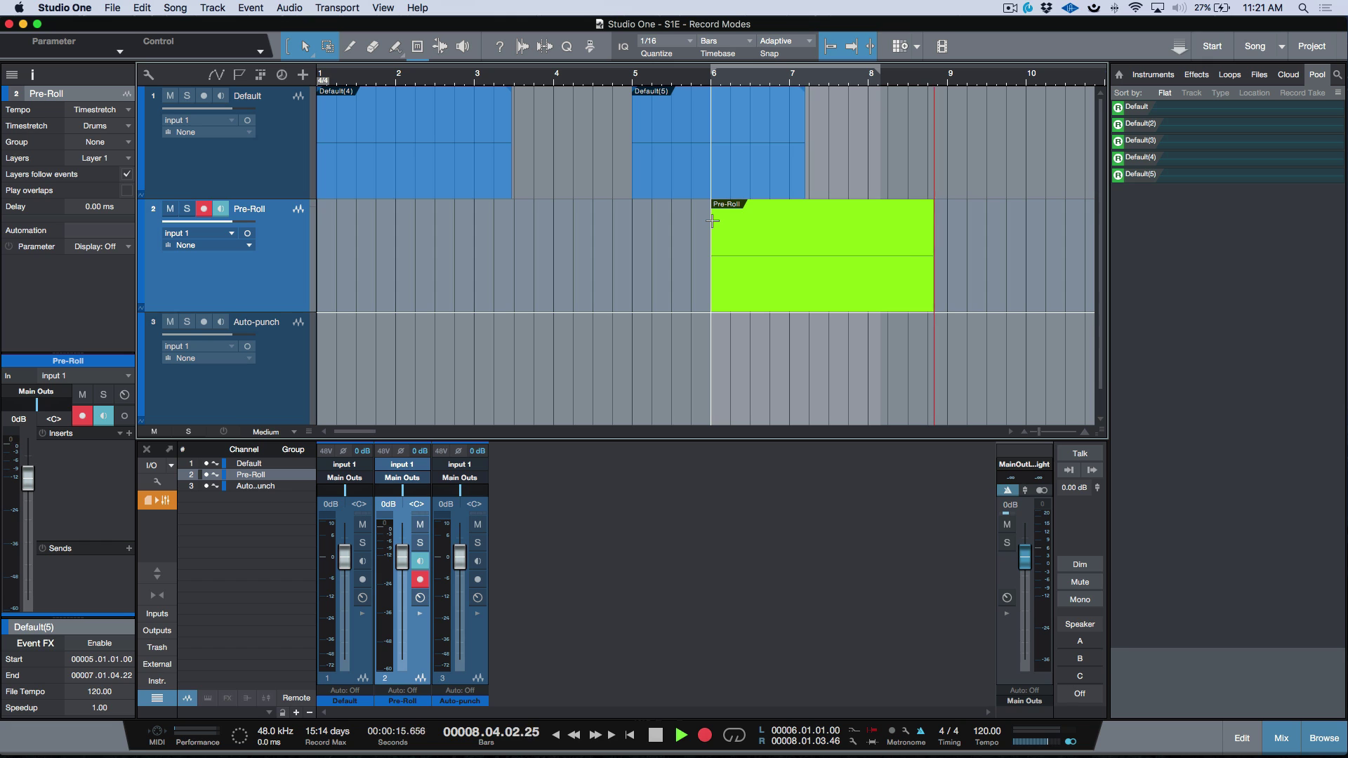
key("space")
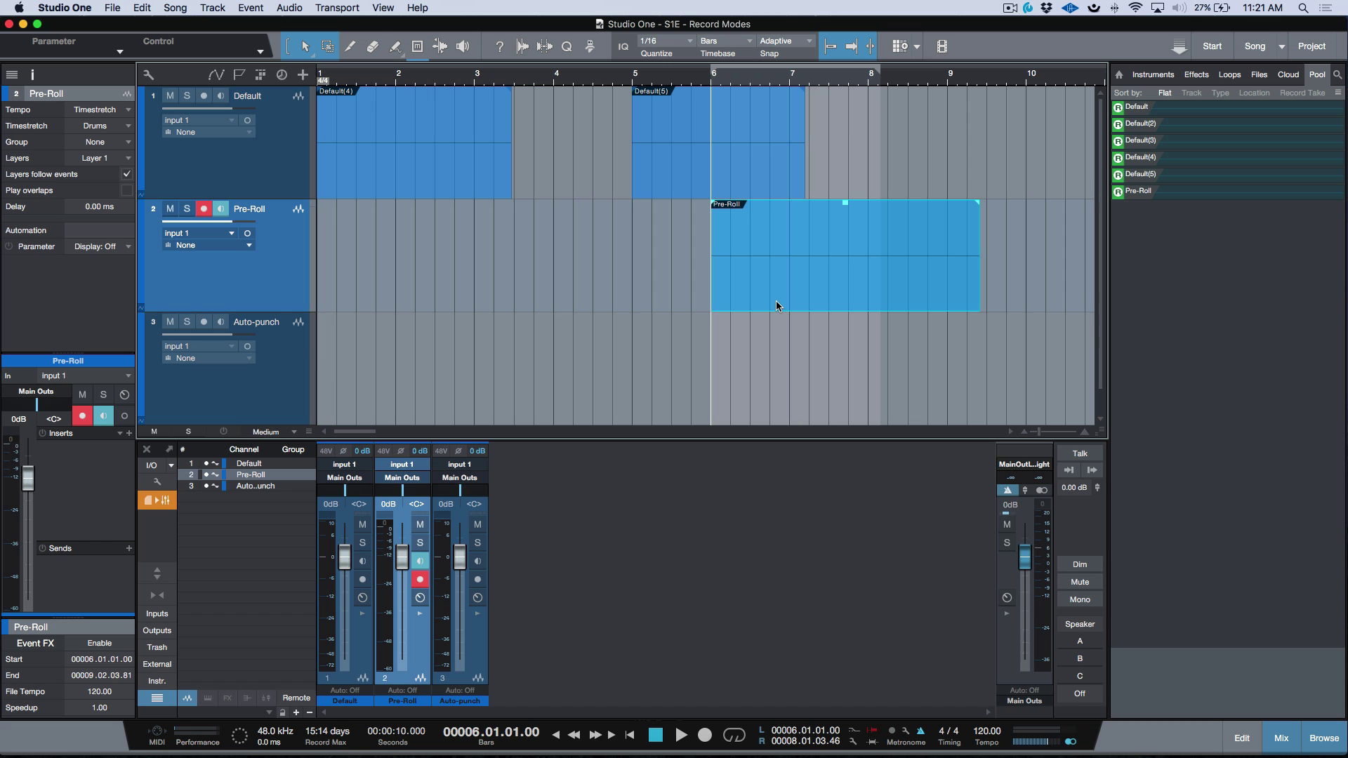
Step: Examine the pre-record audio input setting in the advanced audio preferences
key("super+comma")
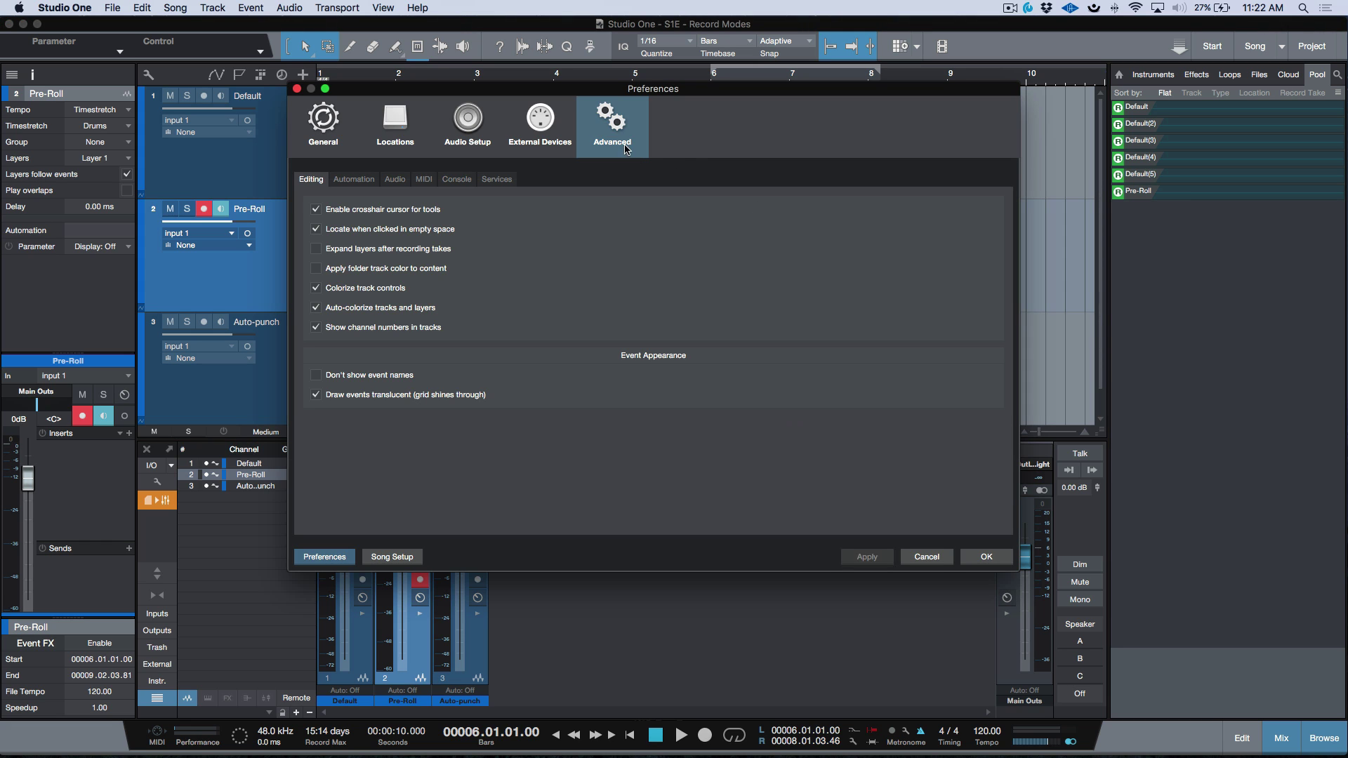
left_click(396, 181)
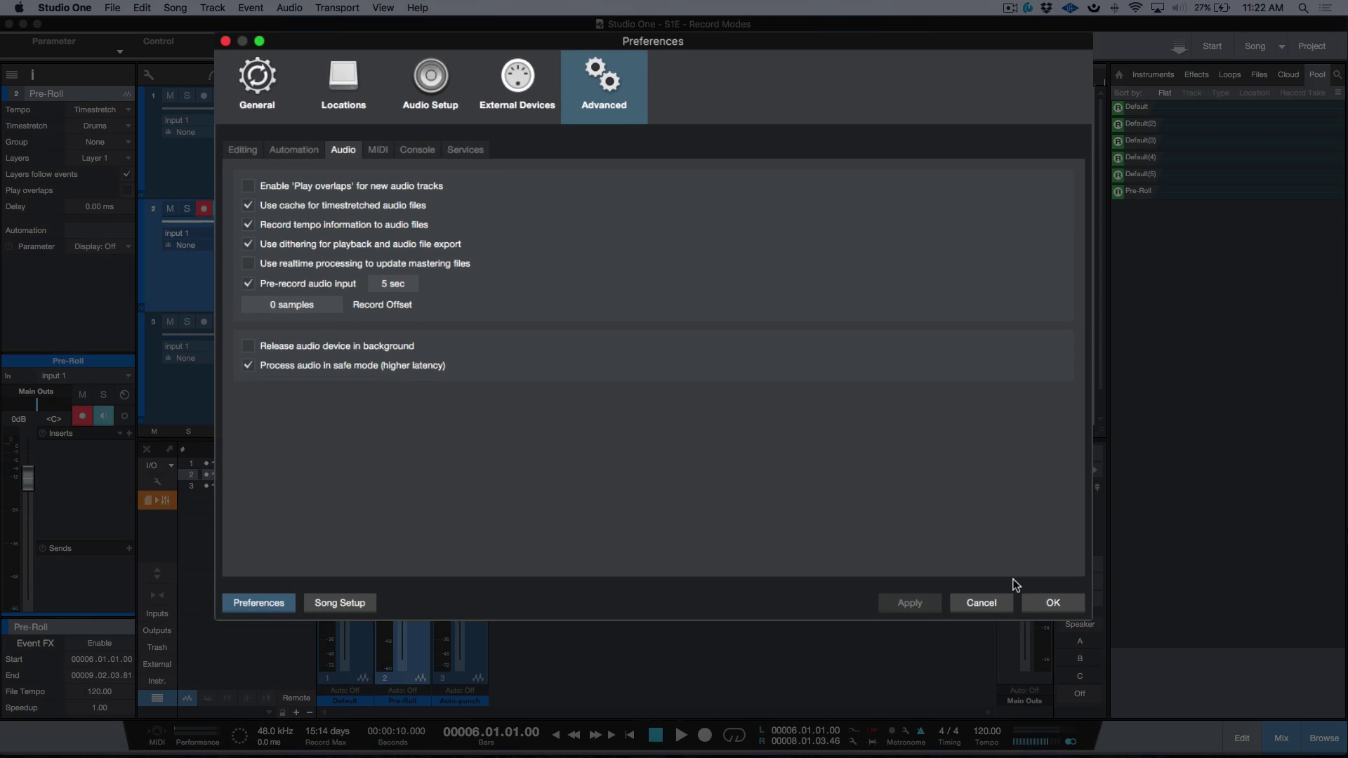
left_click(1010, 625)
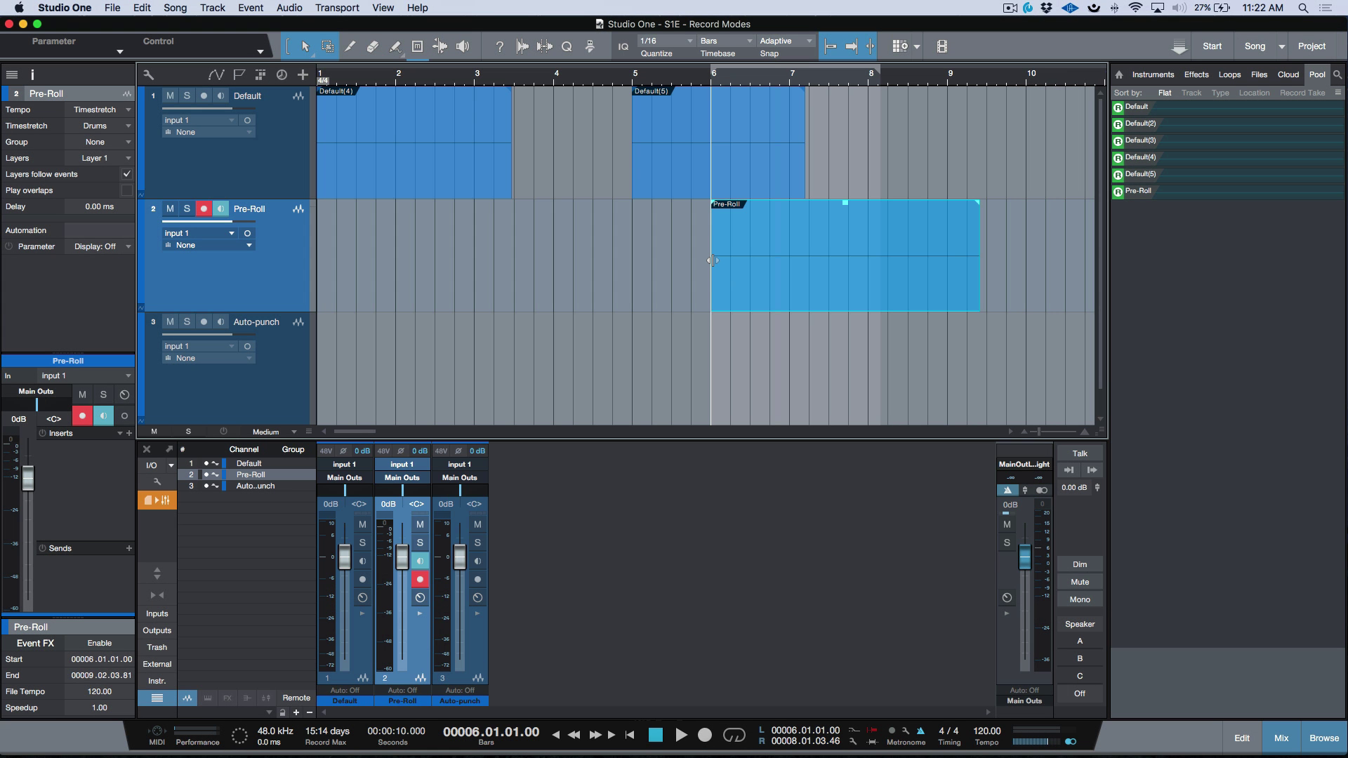
Step: Extend the start of the Pre-Roll event back to 3.03.01.00 to expose the pre-recorded audio, and trim it to 5.04.01.00
left_click_drag(711, 259, 441, 266)
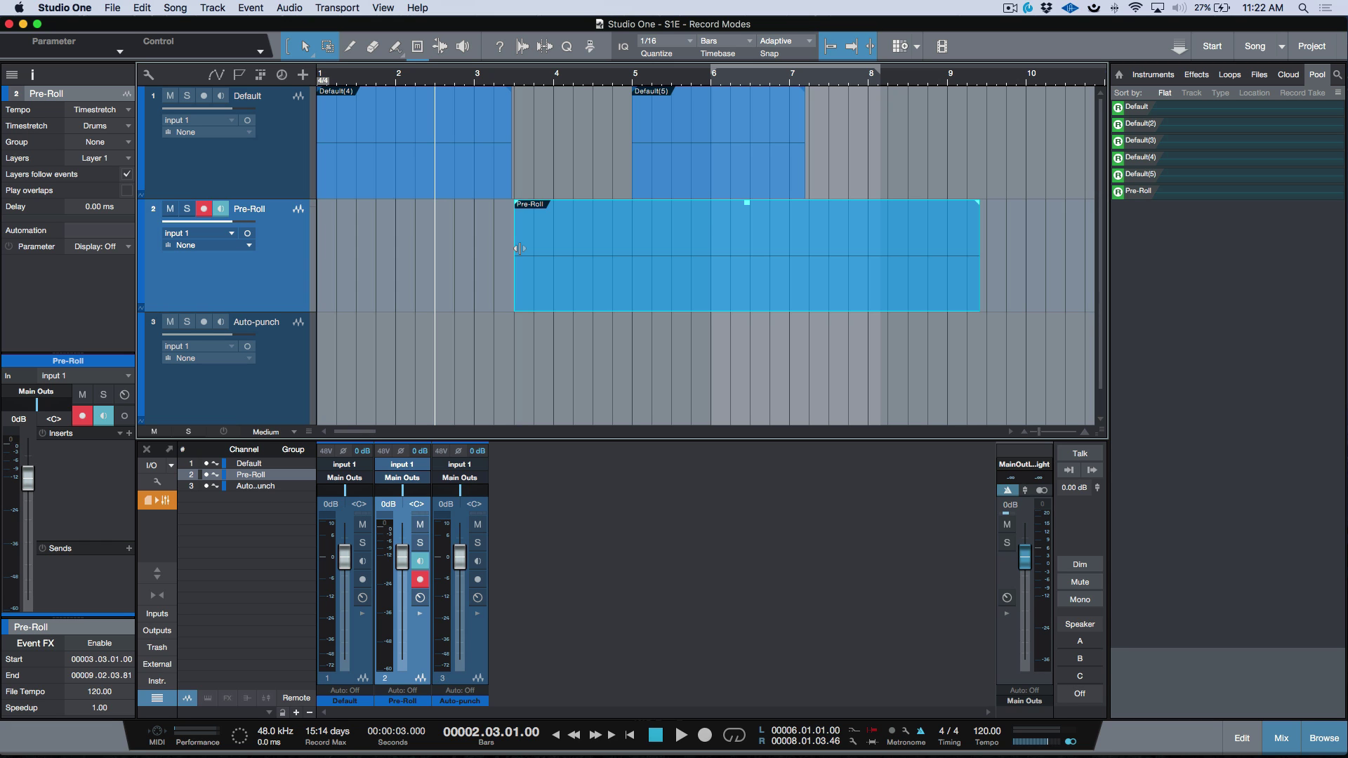
left_click_drag(520, 248, 693, 248)
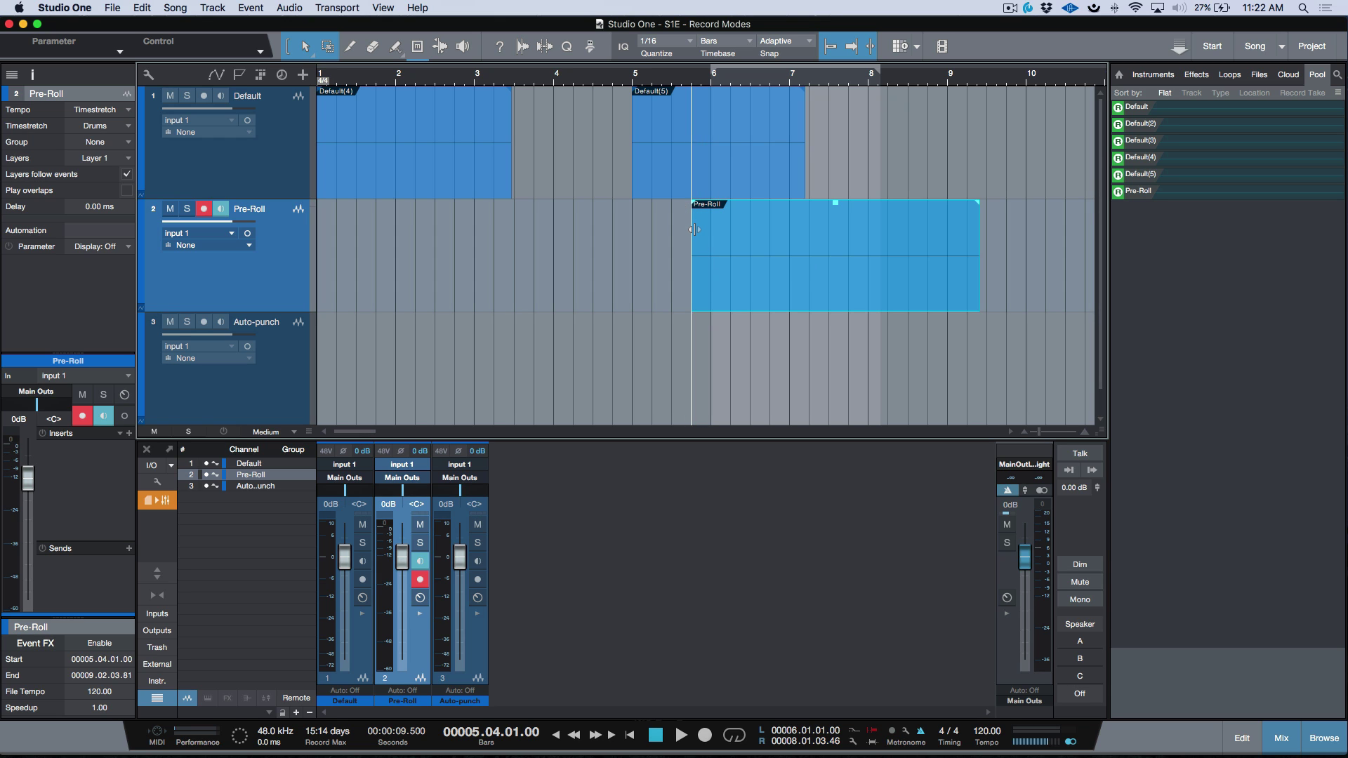
Step: Try trimming the start and end edges of the Pre-Roll event, returning each edge to where it was
key("Right")
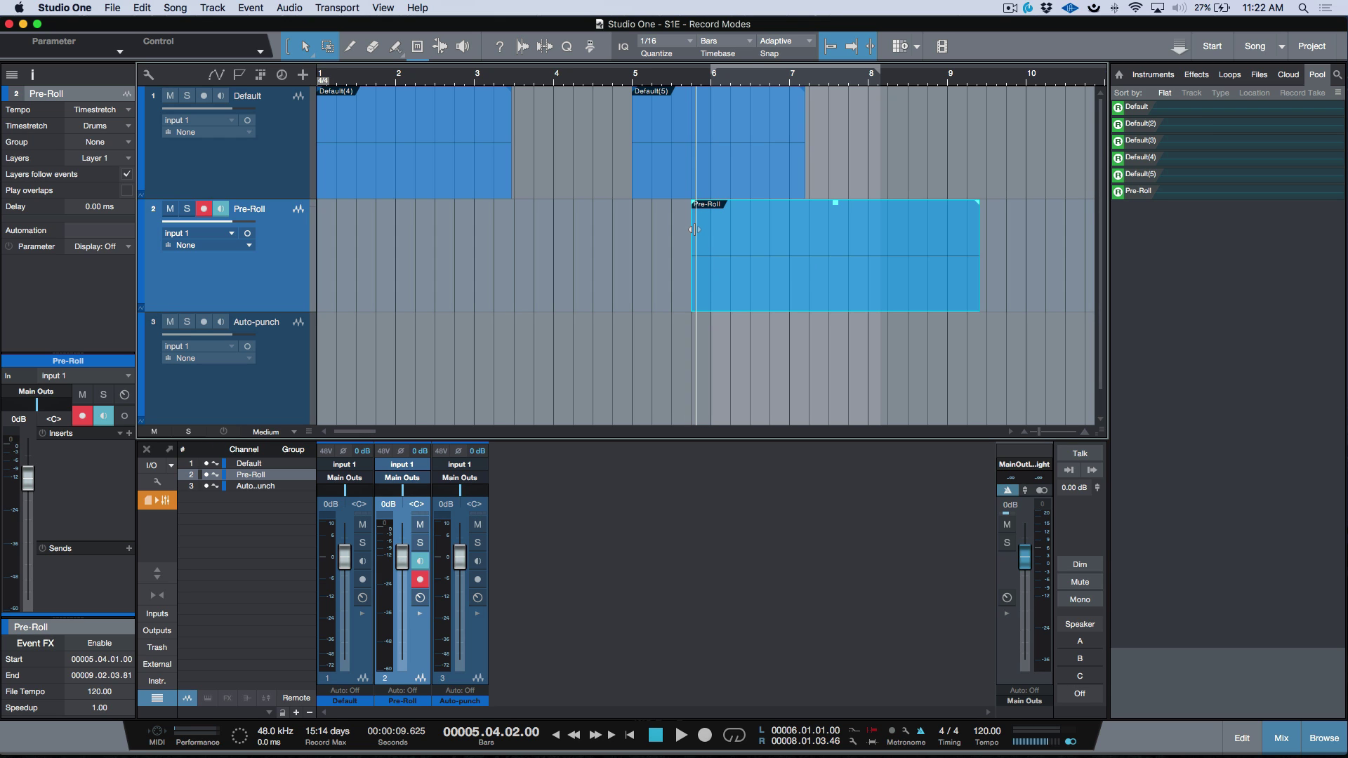
left_click_drag(694, 230, 703, 229)
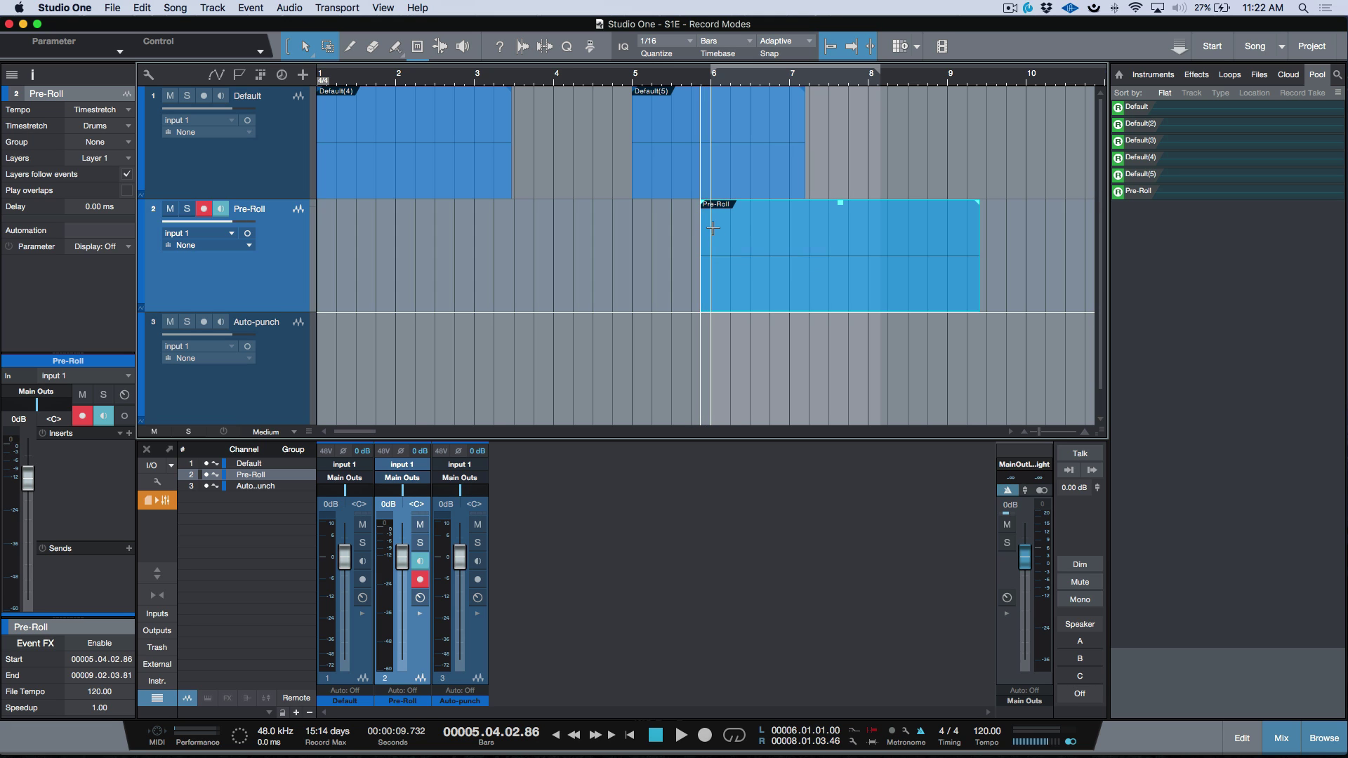
left_click_drag(707, 233, 698, 232)
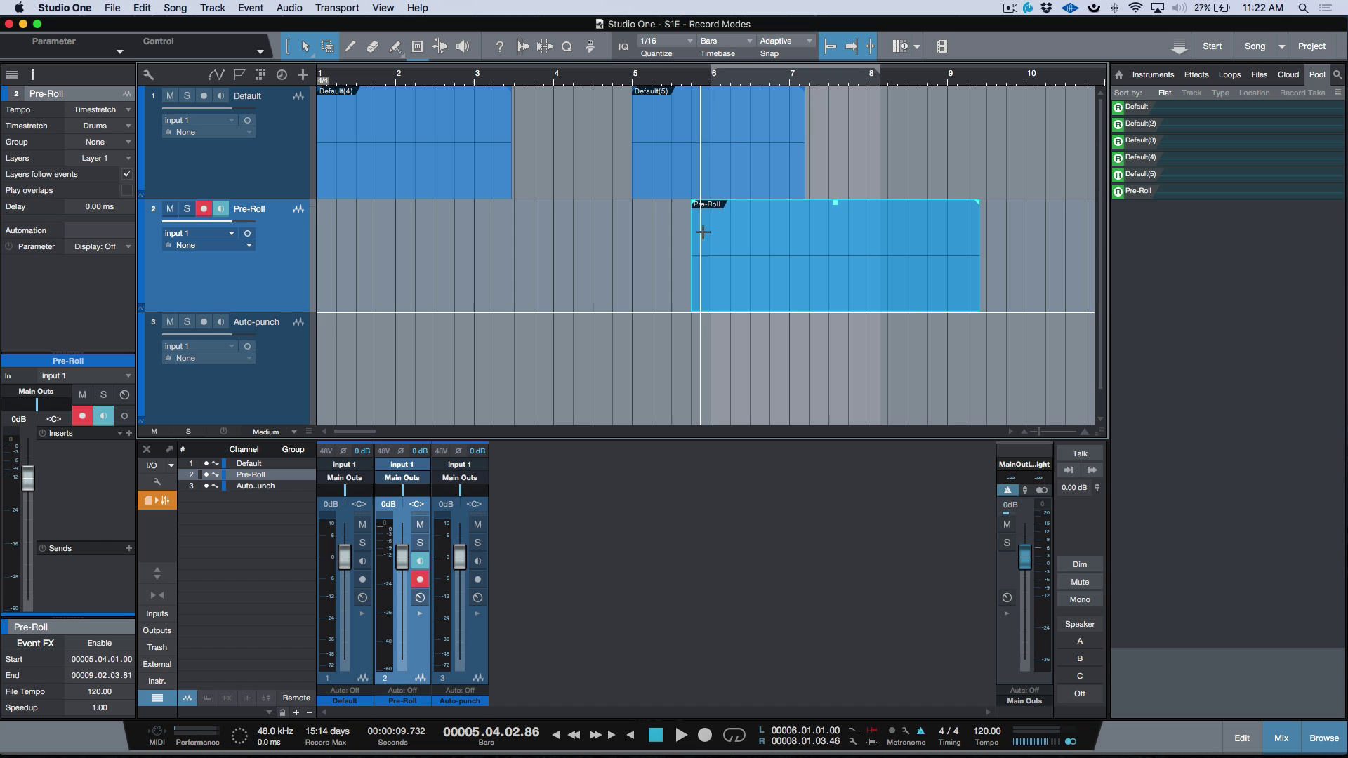
scroll(802, 300, "right", 2)
scroll(804, 300, "right", 2)
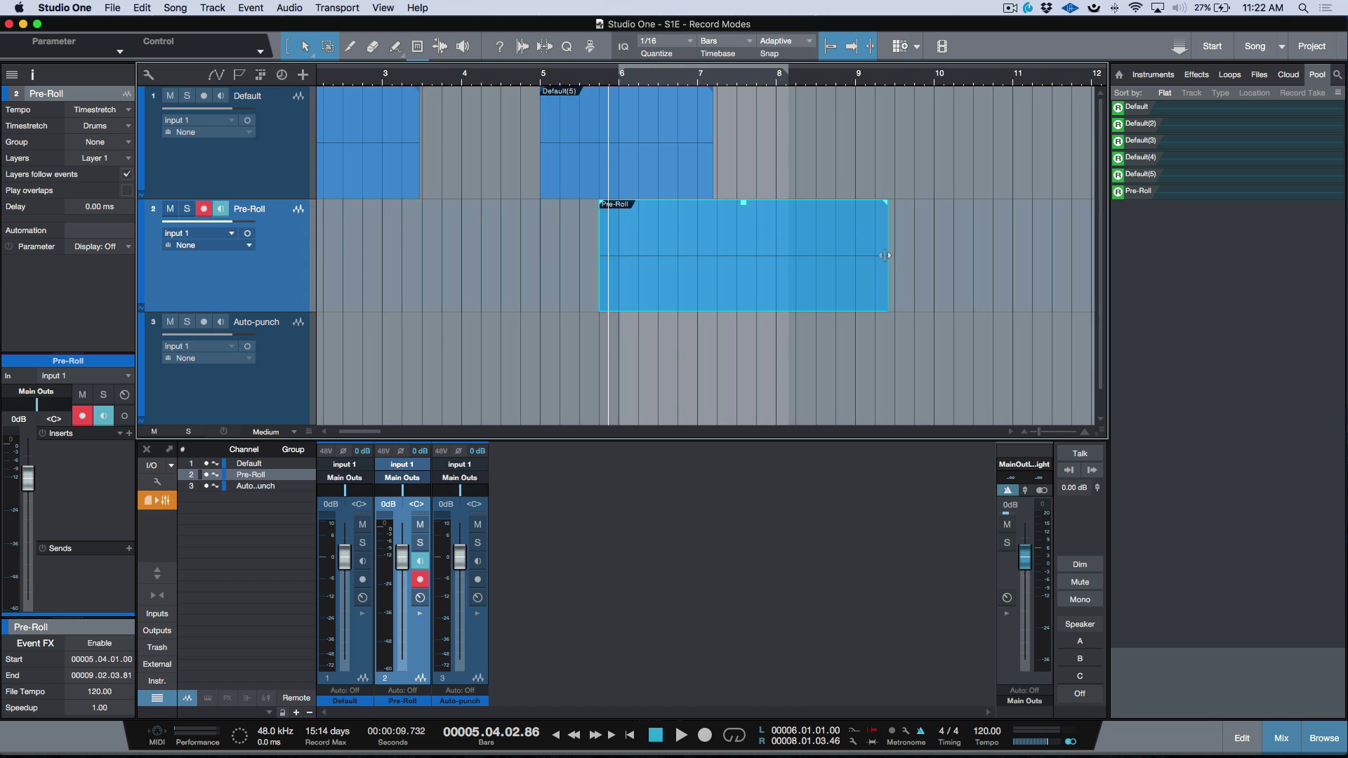
left_click(885, 261)
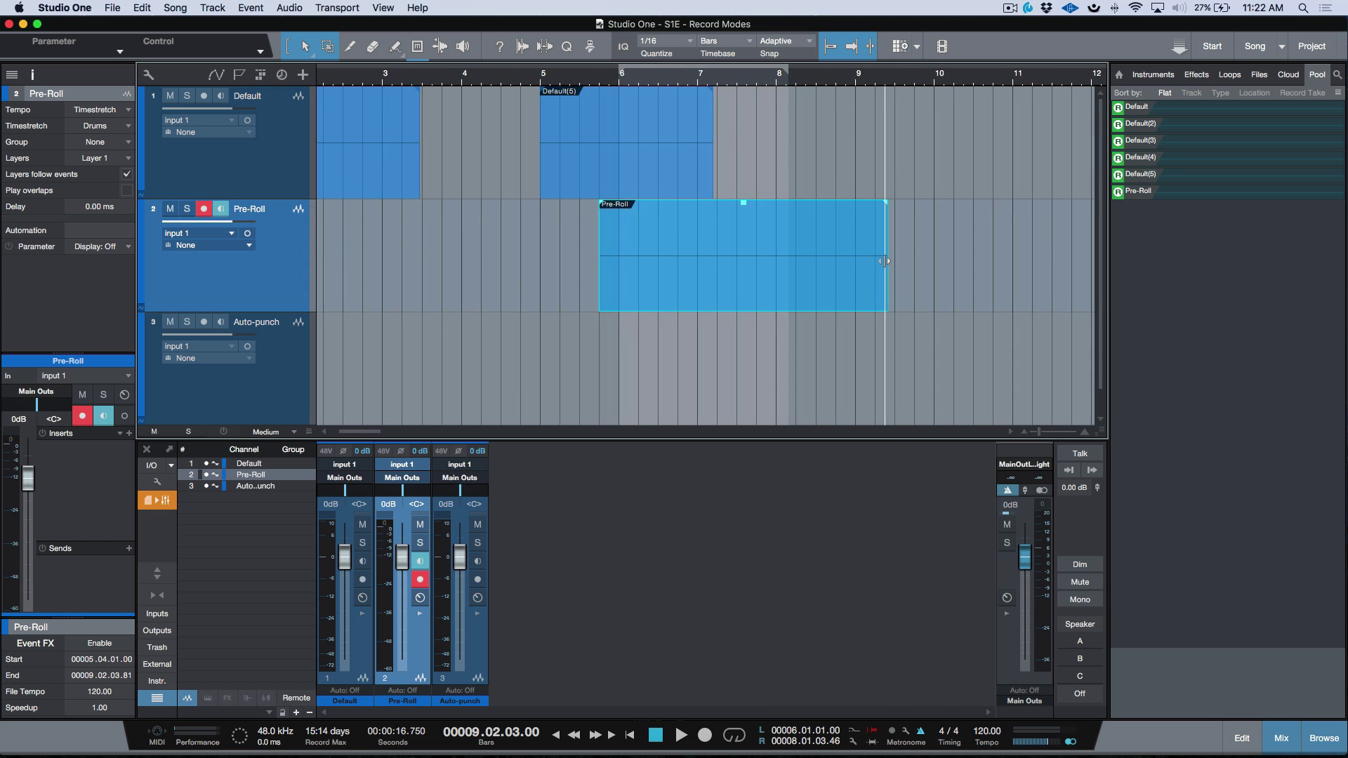
mouse_move(884, 261)
left_mouse_down()
mouse_move(837, 274)
mouse_move(886, 270)
left_mouse_up()
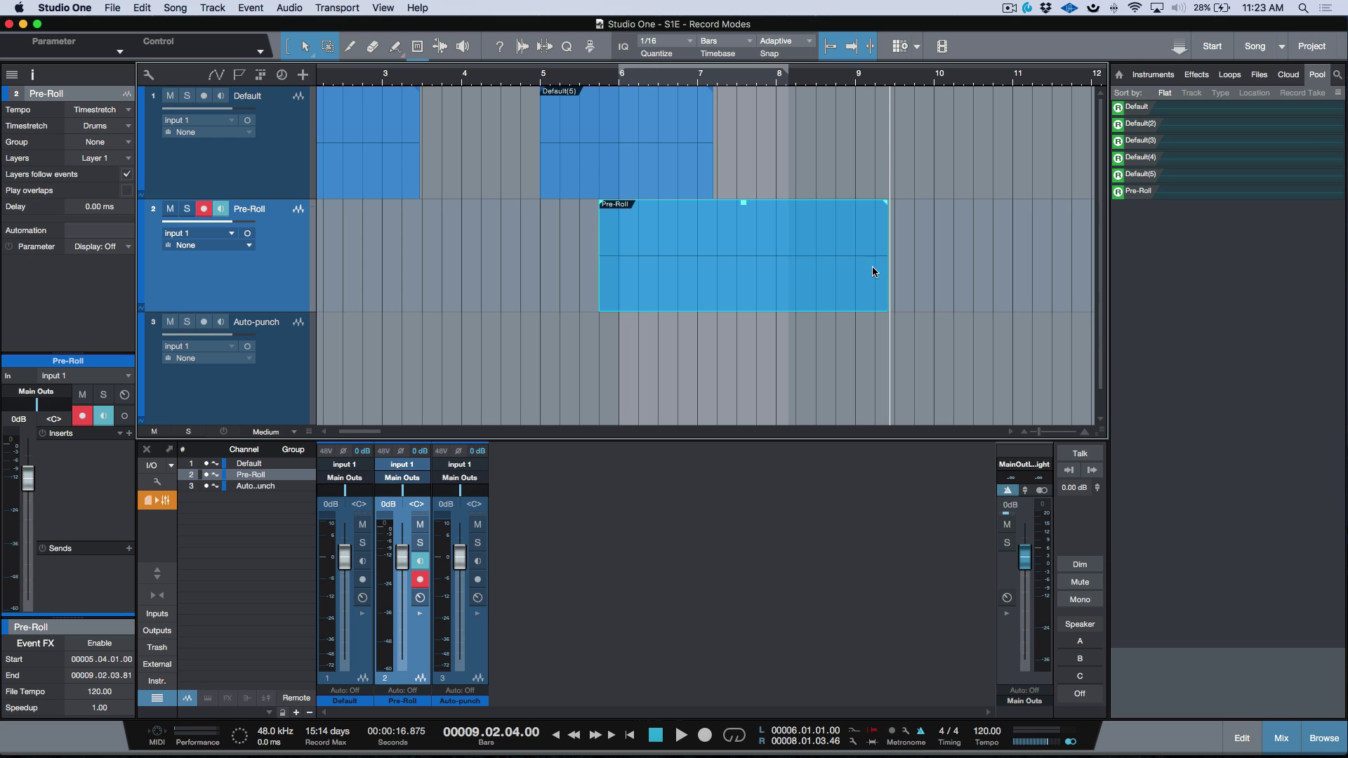
Step: Place the playback cursor at bar 8 and set the metronome's Preroll length to 1 bar
left_click(776, 236)
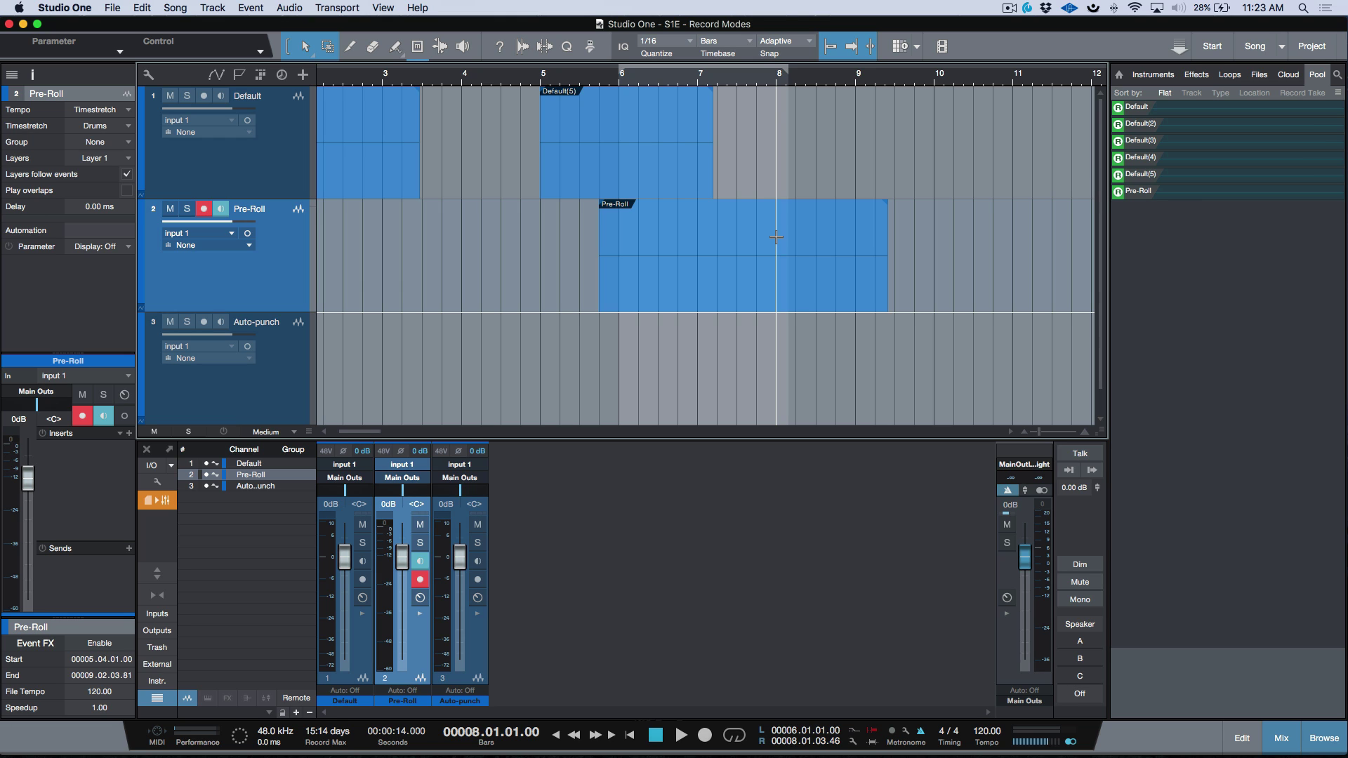
left_click(906, 733)
left_click(691, 295)
type("1")
key("Return")
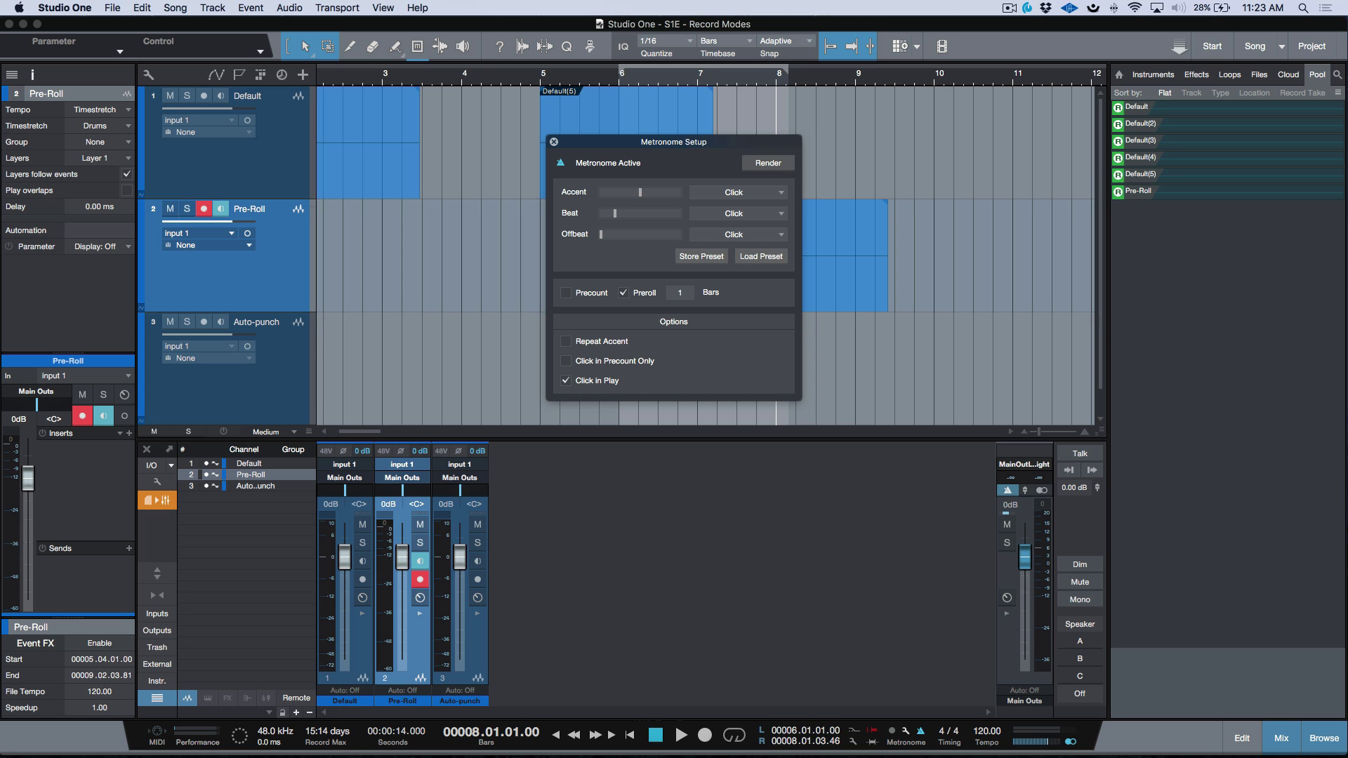
left_click(554, 143)
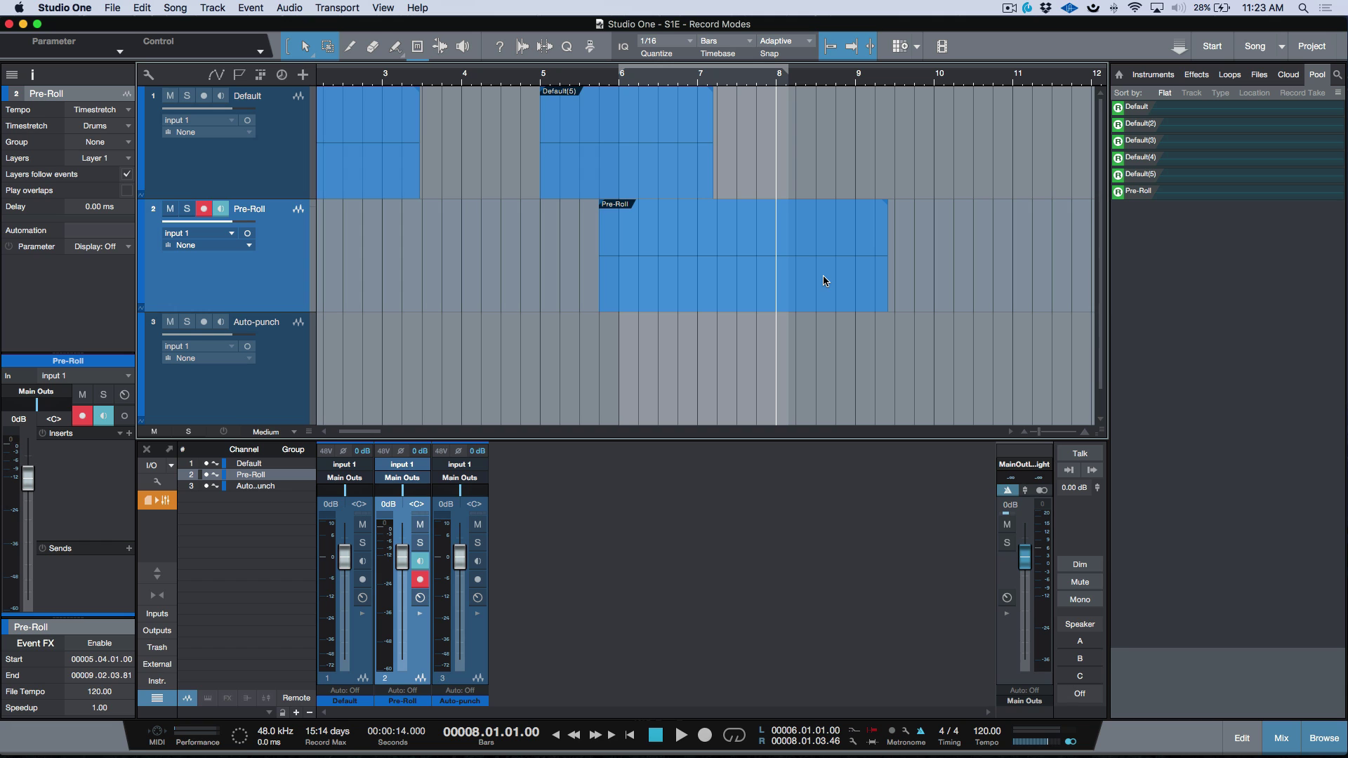
Step: Record on the Pre-Roll track from bar 8 to about the end of bar 10, and switch record arming to the Auto-punch track
key("space")
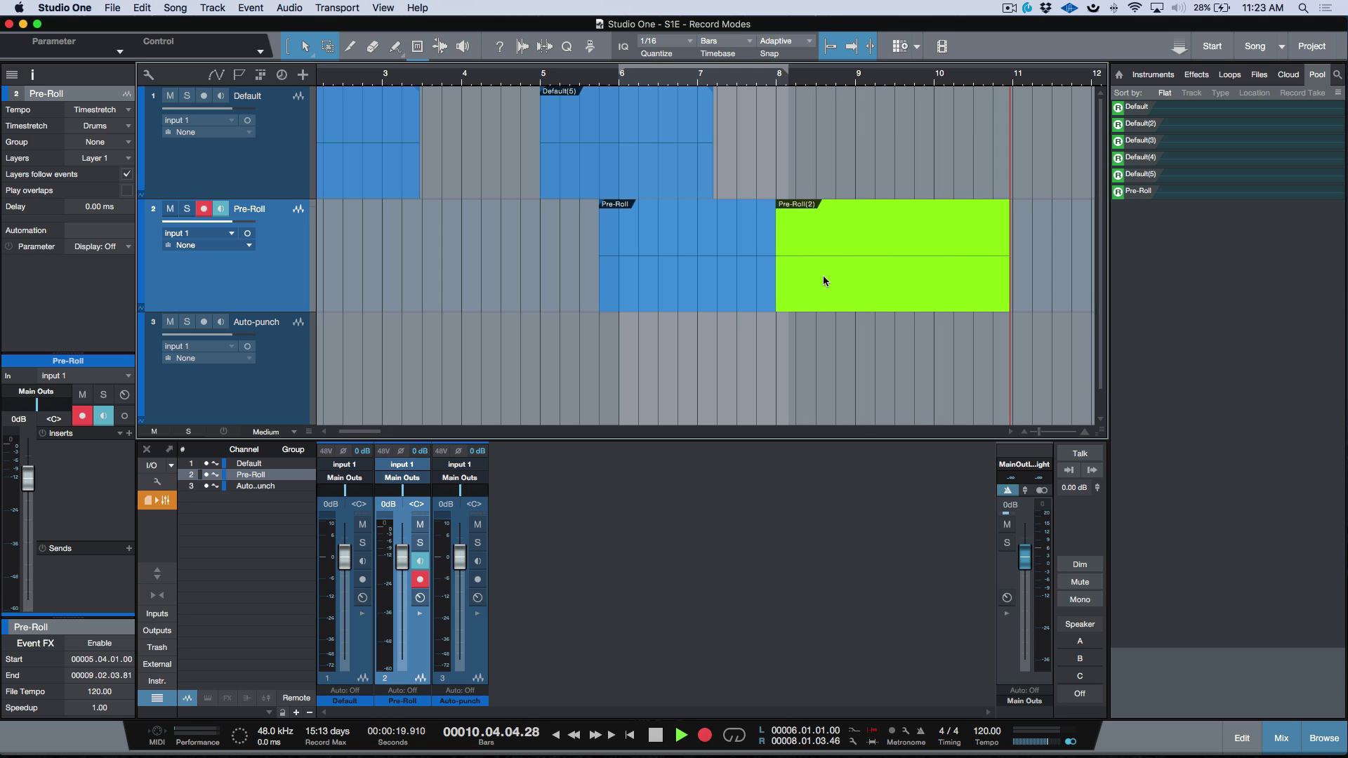
key("space")
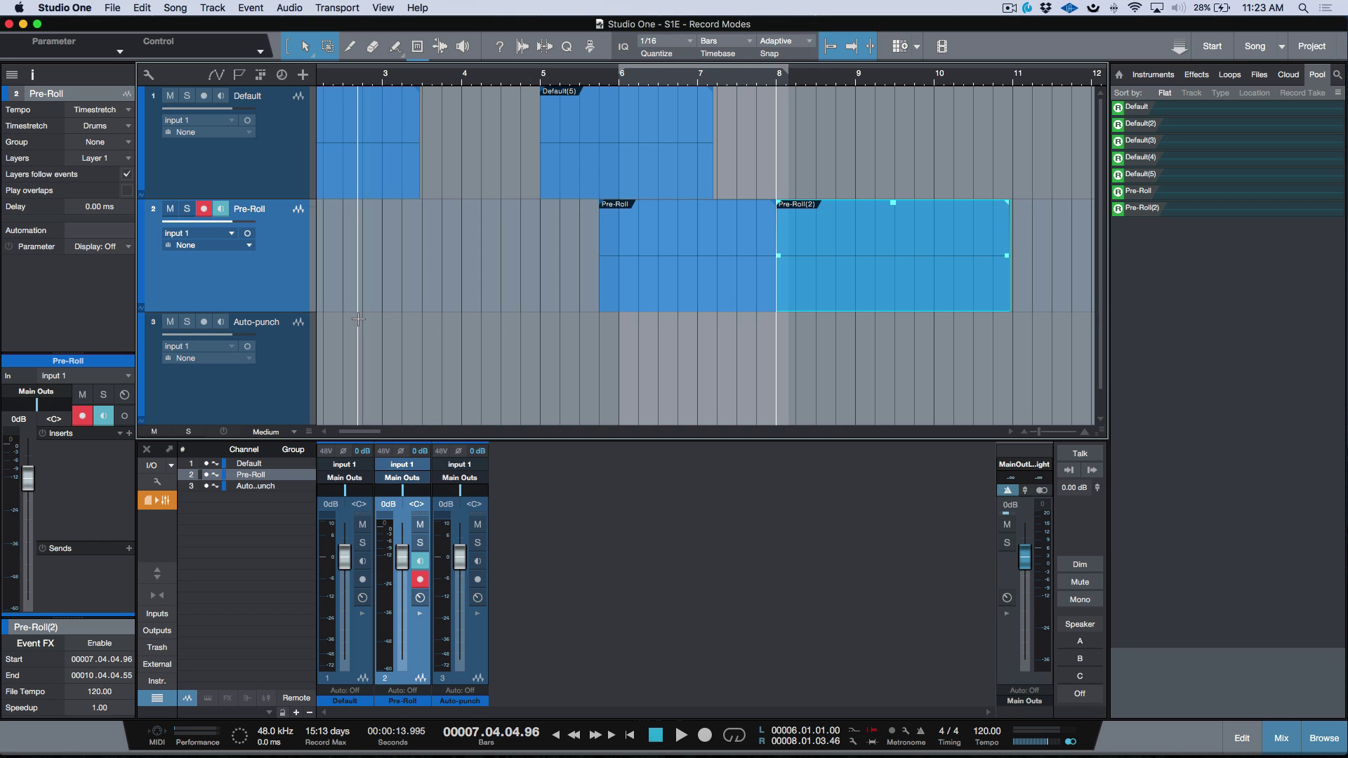
key("r")
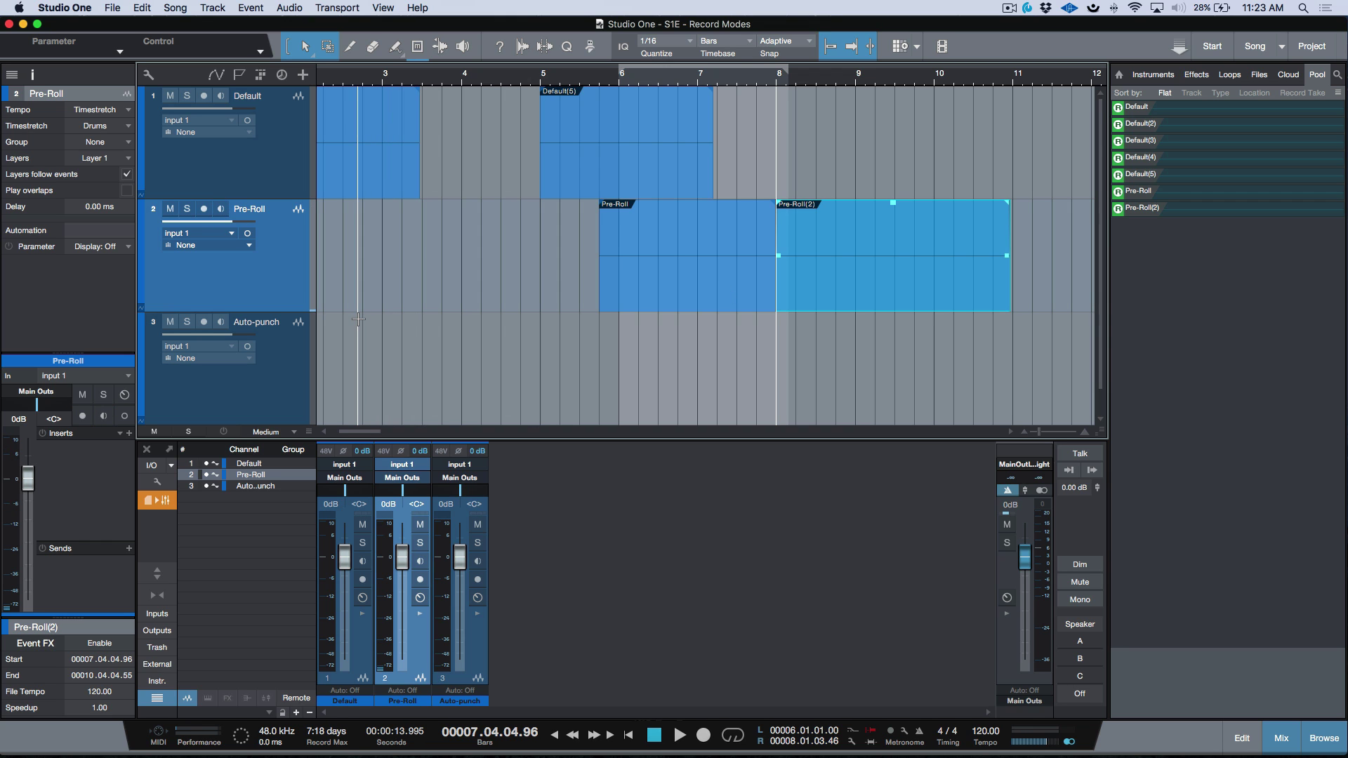
left_click(358, 319)
key("r")
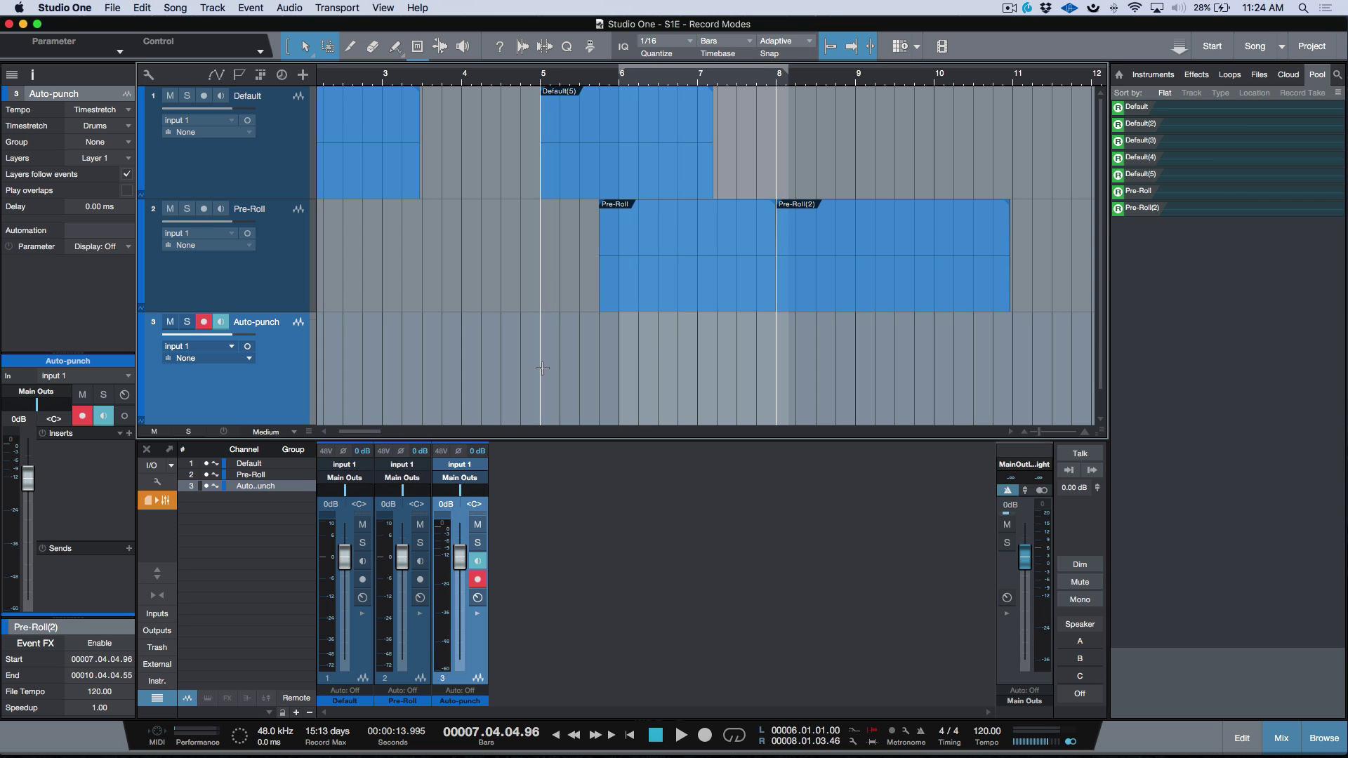
Step: Set the left and right locators to bars 5 and 7 from a range on the Auto-punch track, and enable Auto Punch
left_click_drag(542, 368, 696, 368)
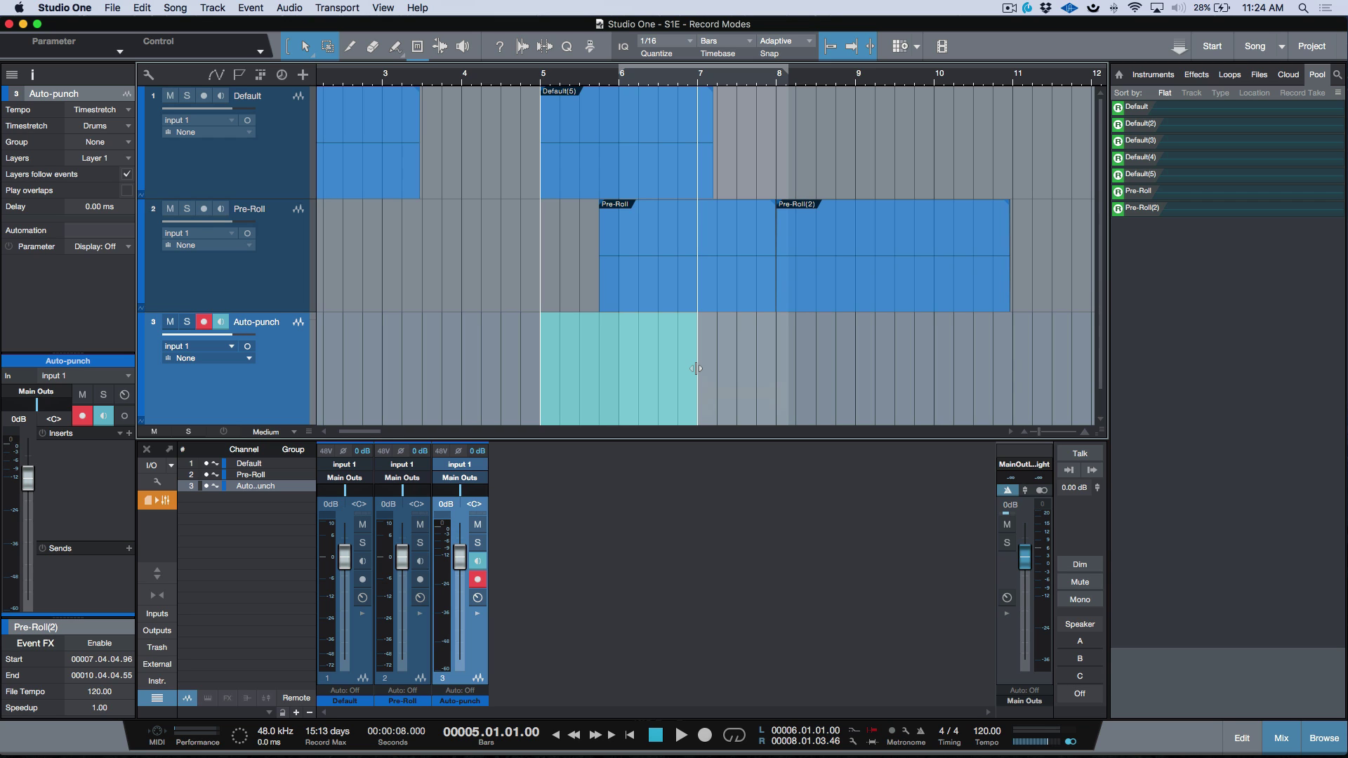
key("p")
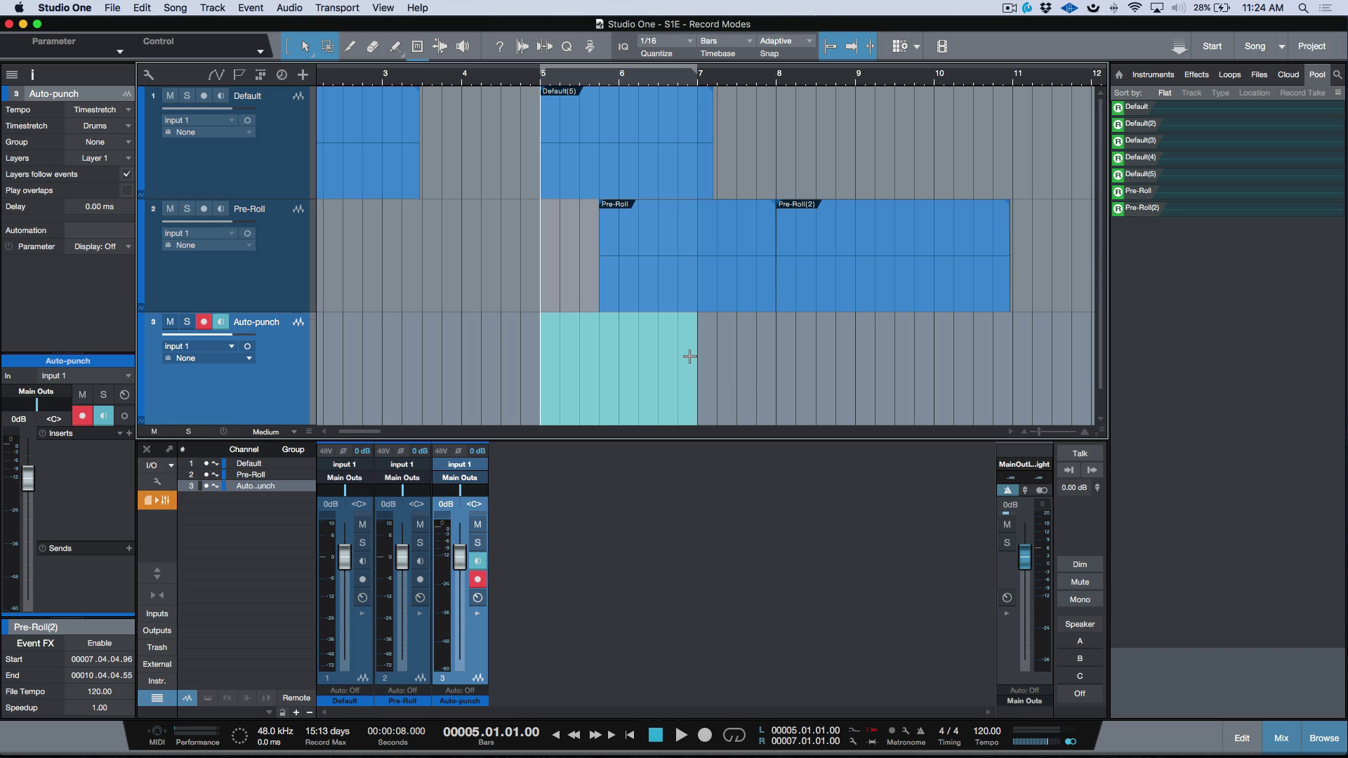
key("slash")
key("slash")
key("slash")
key("slash")
left_click(691, 355)
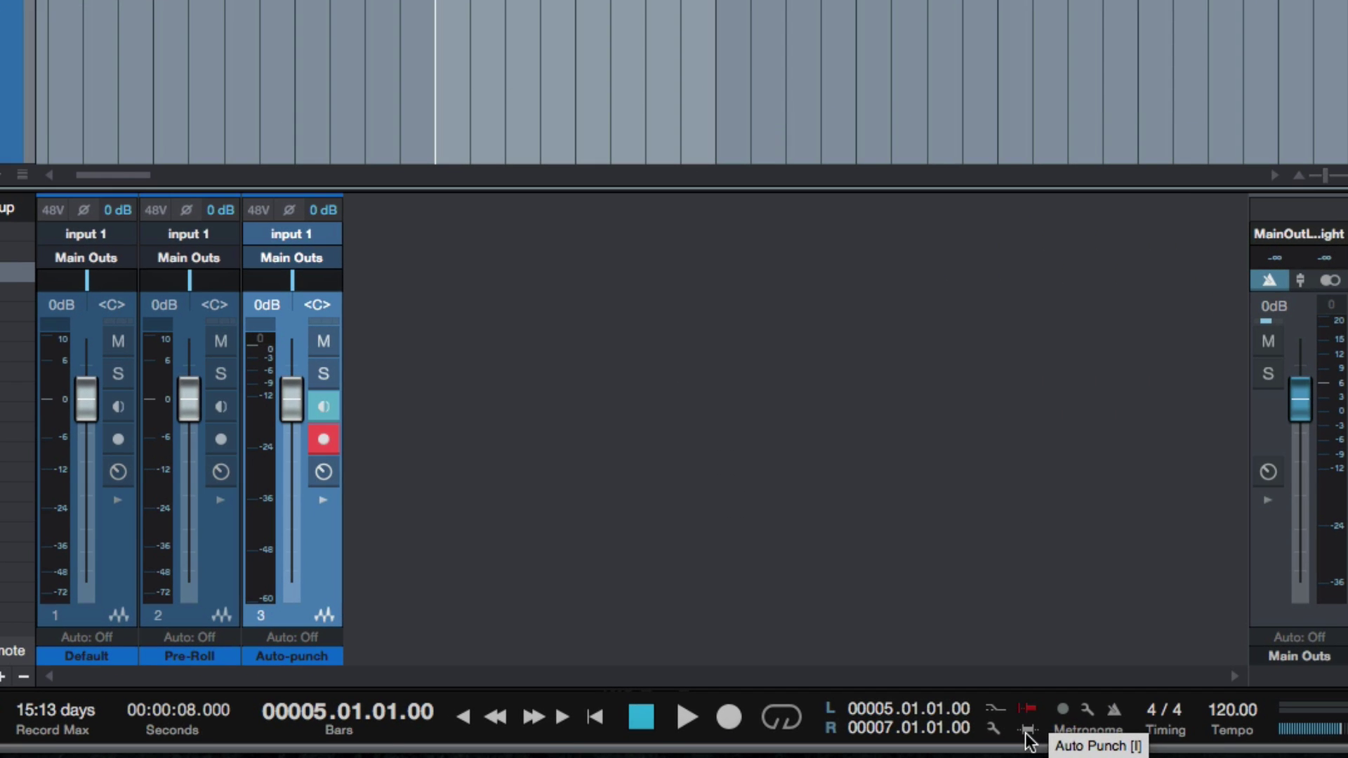
left_click(1026, 732)
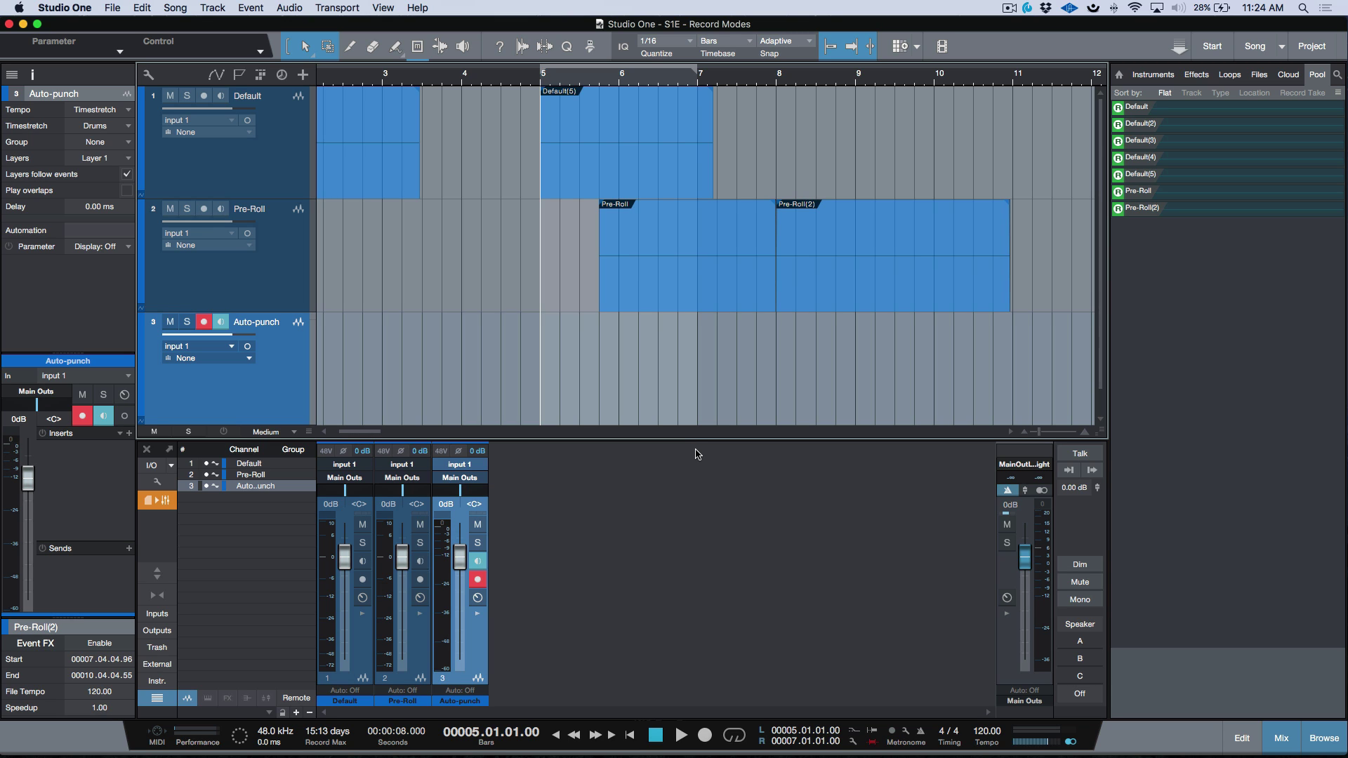
Step: Move the playback cursor back to bar 3 and record an automatic punch on the Auto-punch track, stopping after the right locator
key("KP_Subtract")
key("KP_Subtract")
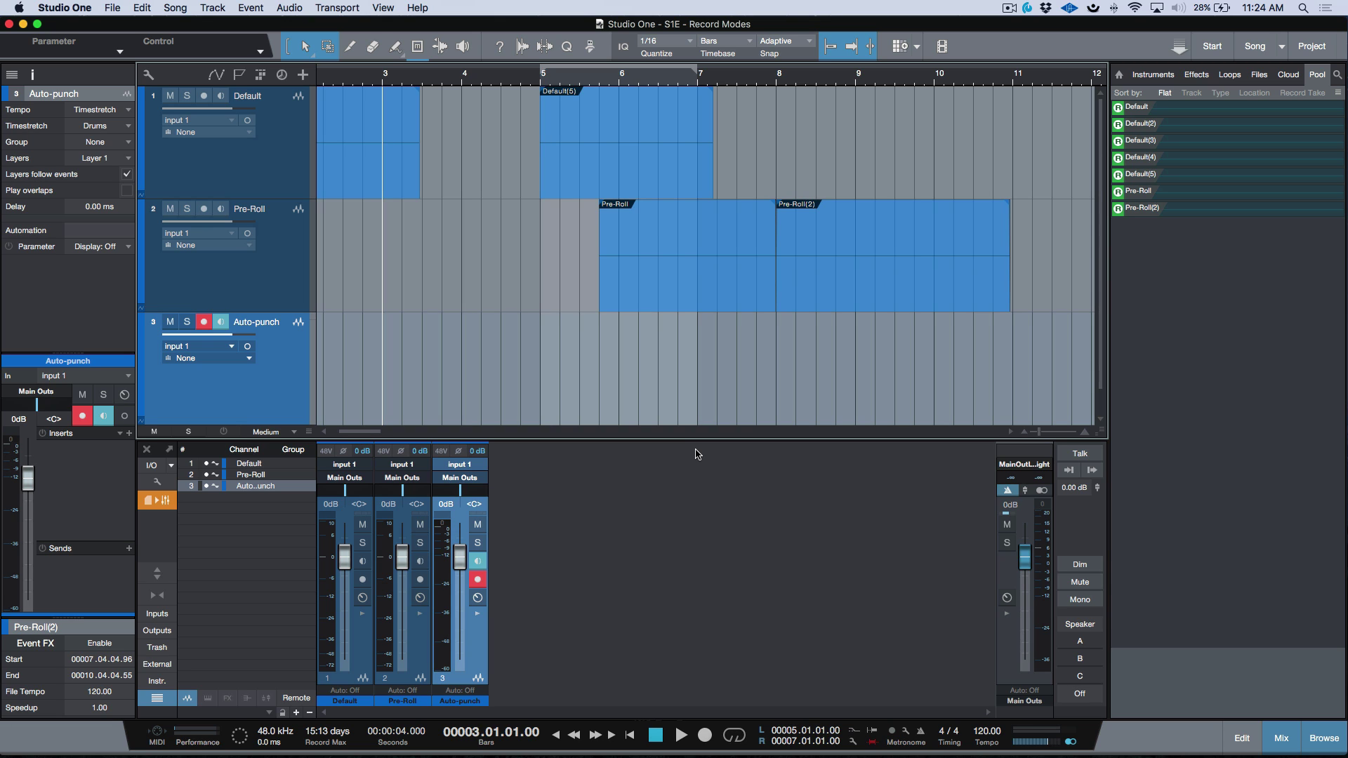
key("KP_Subtract")
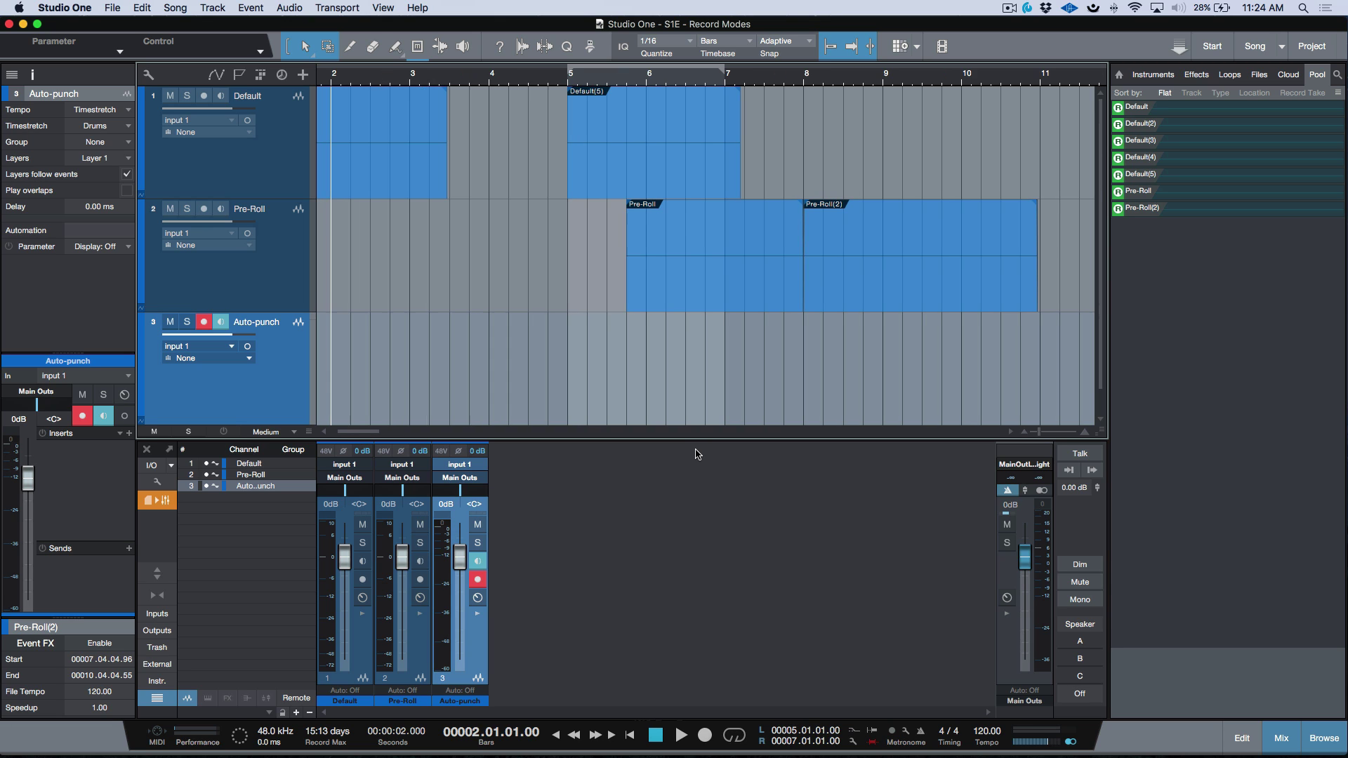
key("KP_Add")
key("KP_Add")
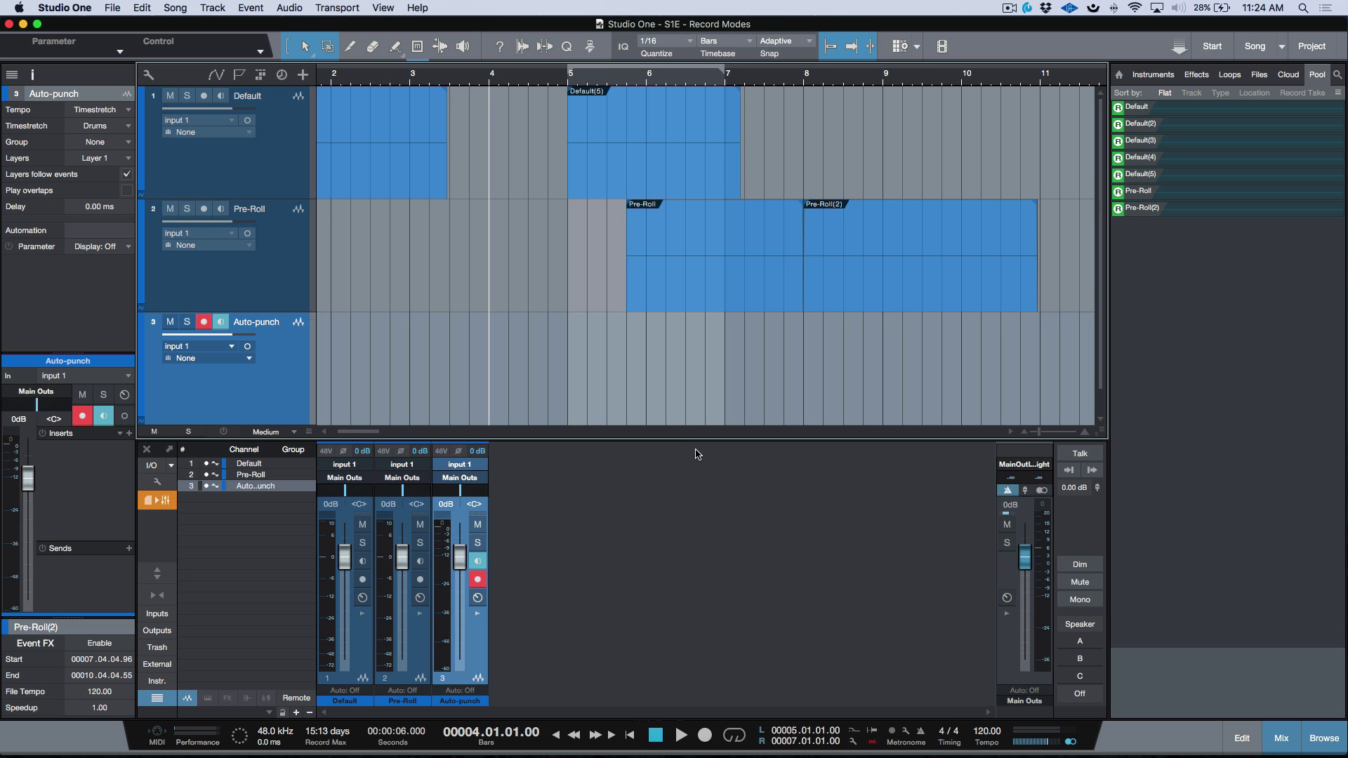
key("KP_Subtract")
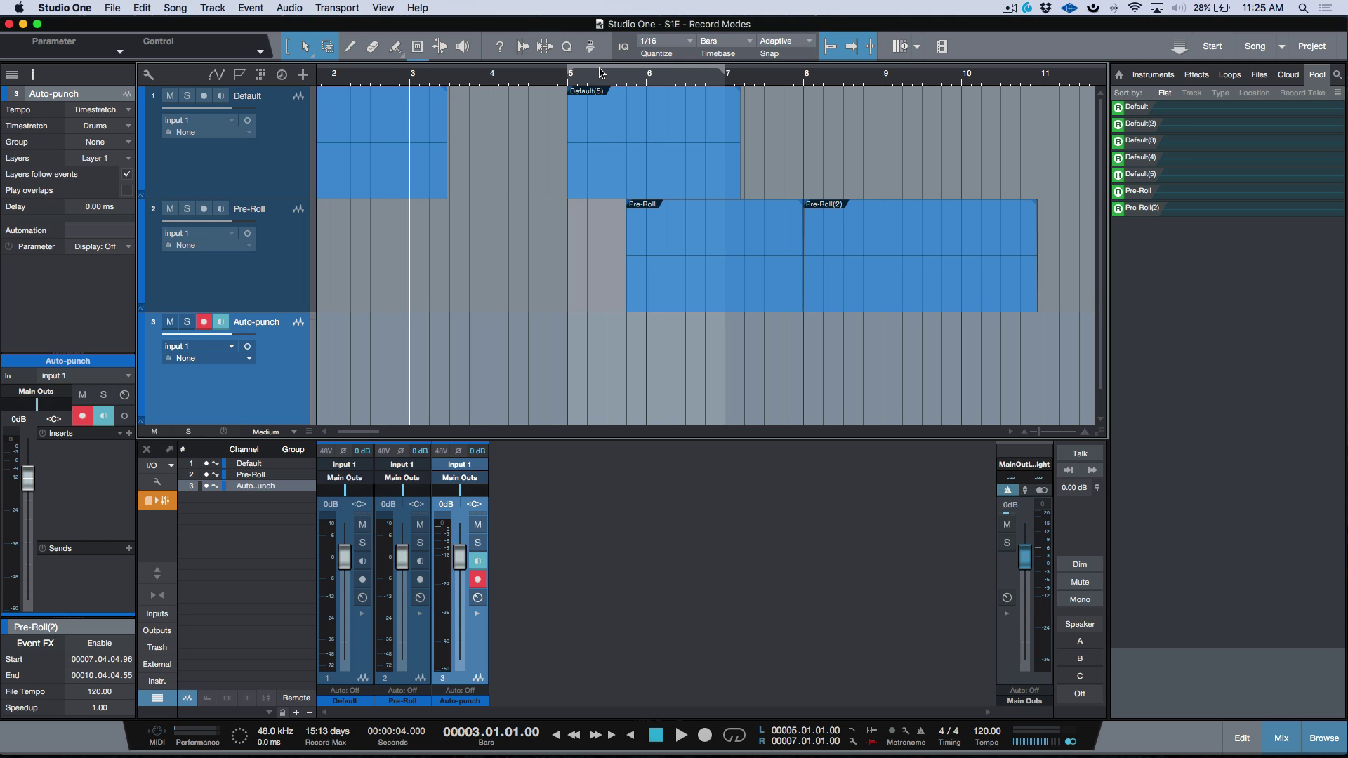
key("space")
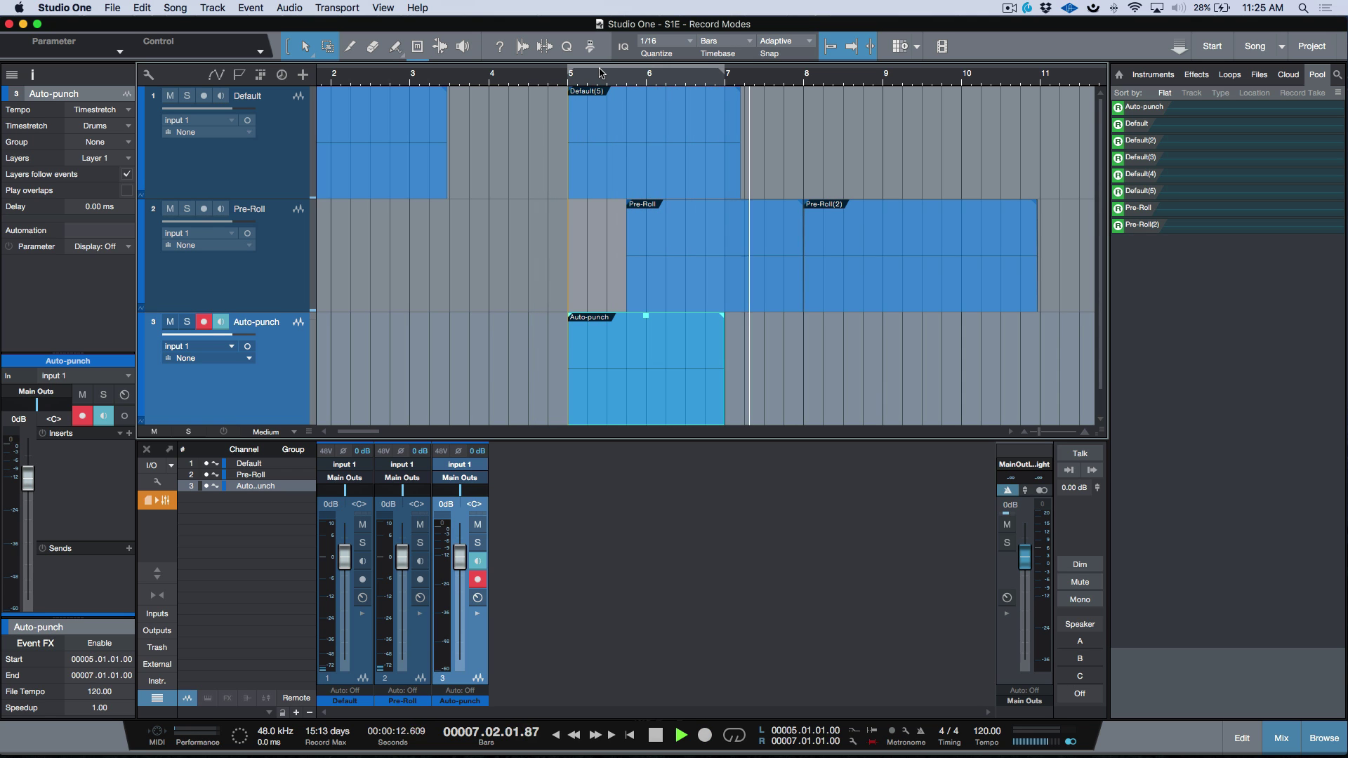
key("space")
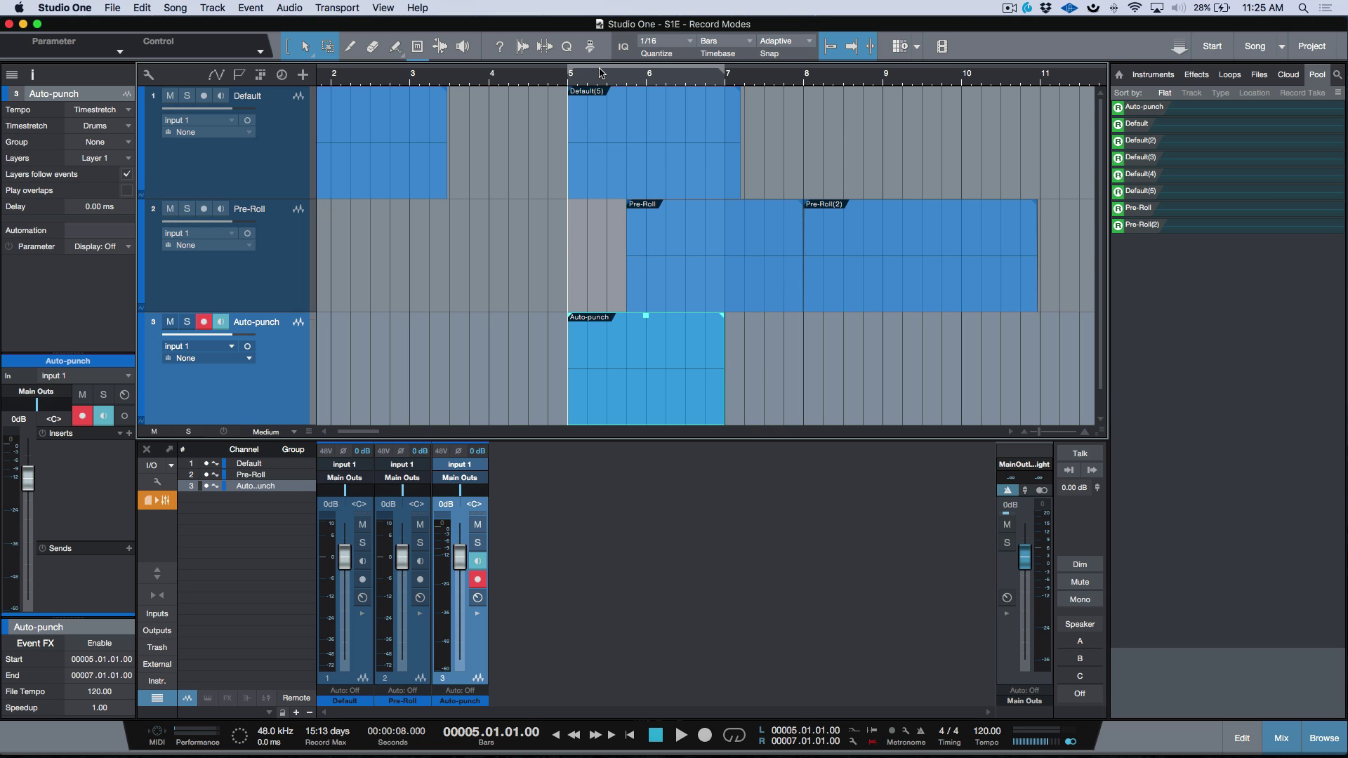
Step: Check the pre-record audio input setting in the advanced audio preferences, and try adjusting the start edge of the Auto-punch event
key("super+comma")
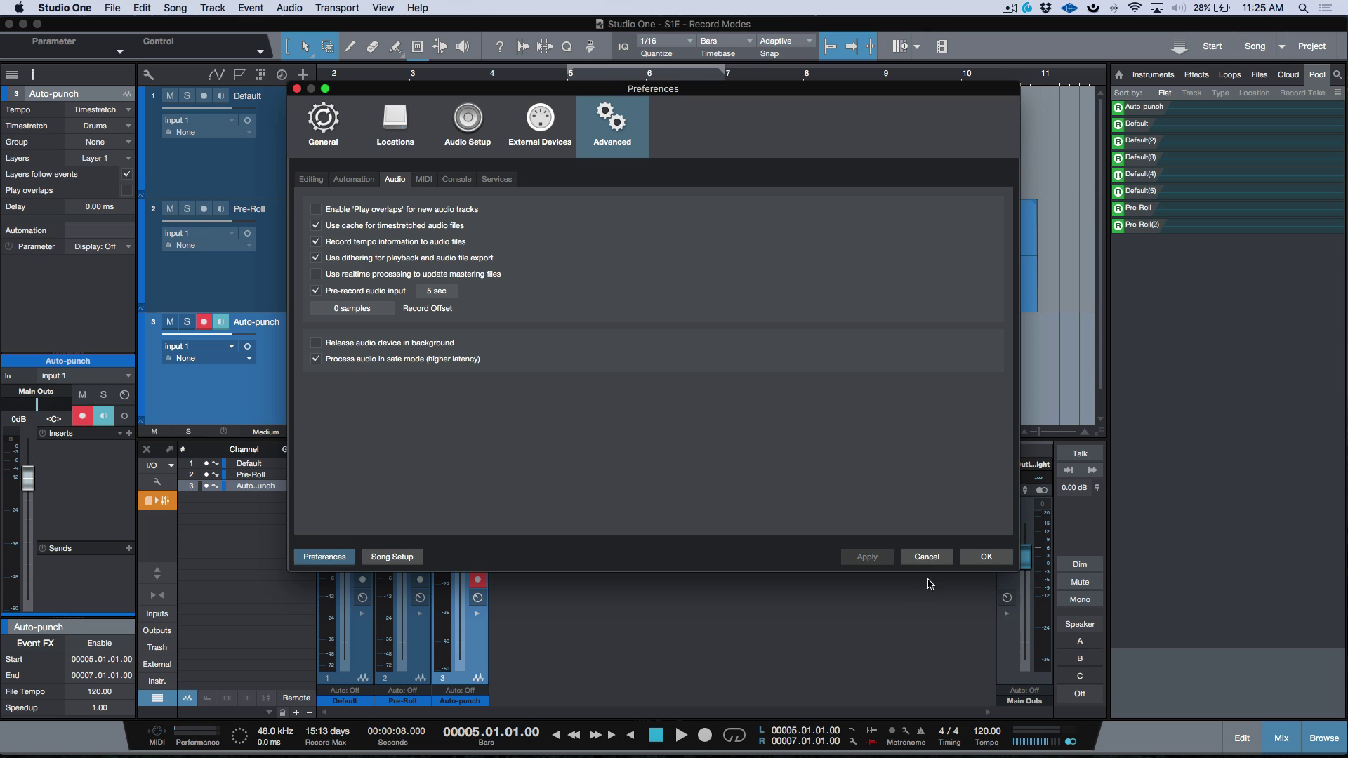
left_click(927, 557)
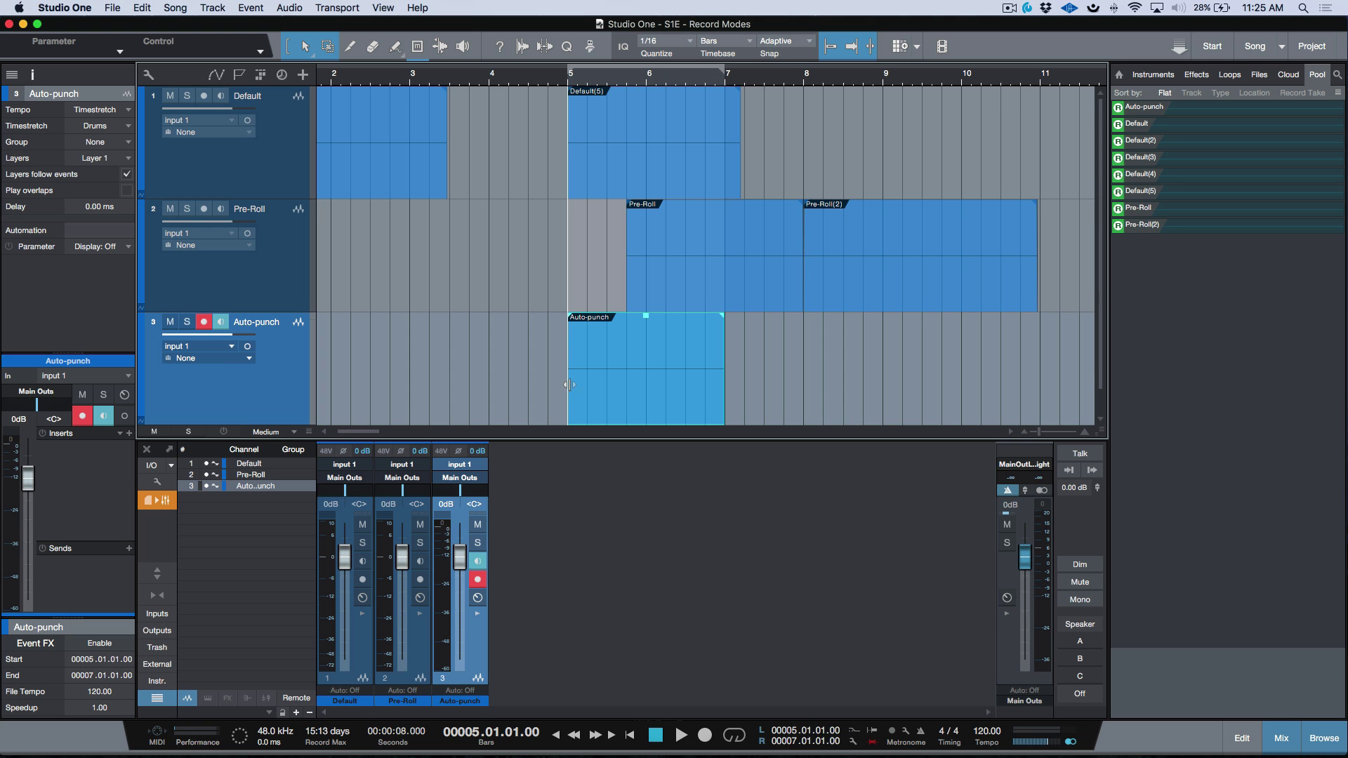
mouse_move(568, 368)
left_mouse_down()
mouse_move(357, 380)
mouse_move(571, 359)
left_mouse_up()
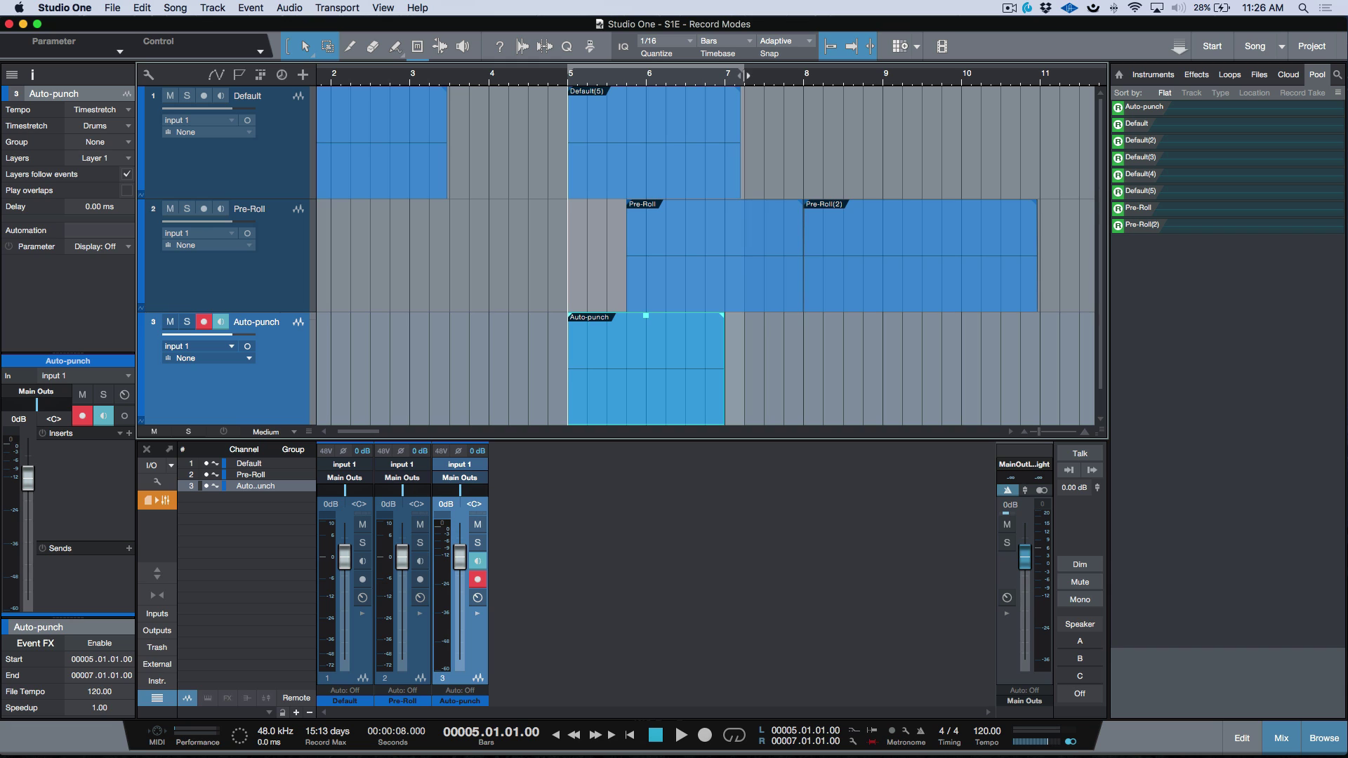
Step: Extend the right locator to 7.02.01.00 and record a new auto-punch take starting playback from bar 4
left_click_drag(744, 75, 747, 75)
key("KP_Subtract")
key("KP_Subtract")
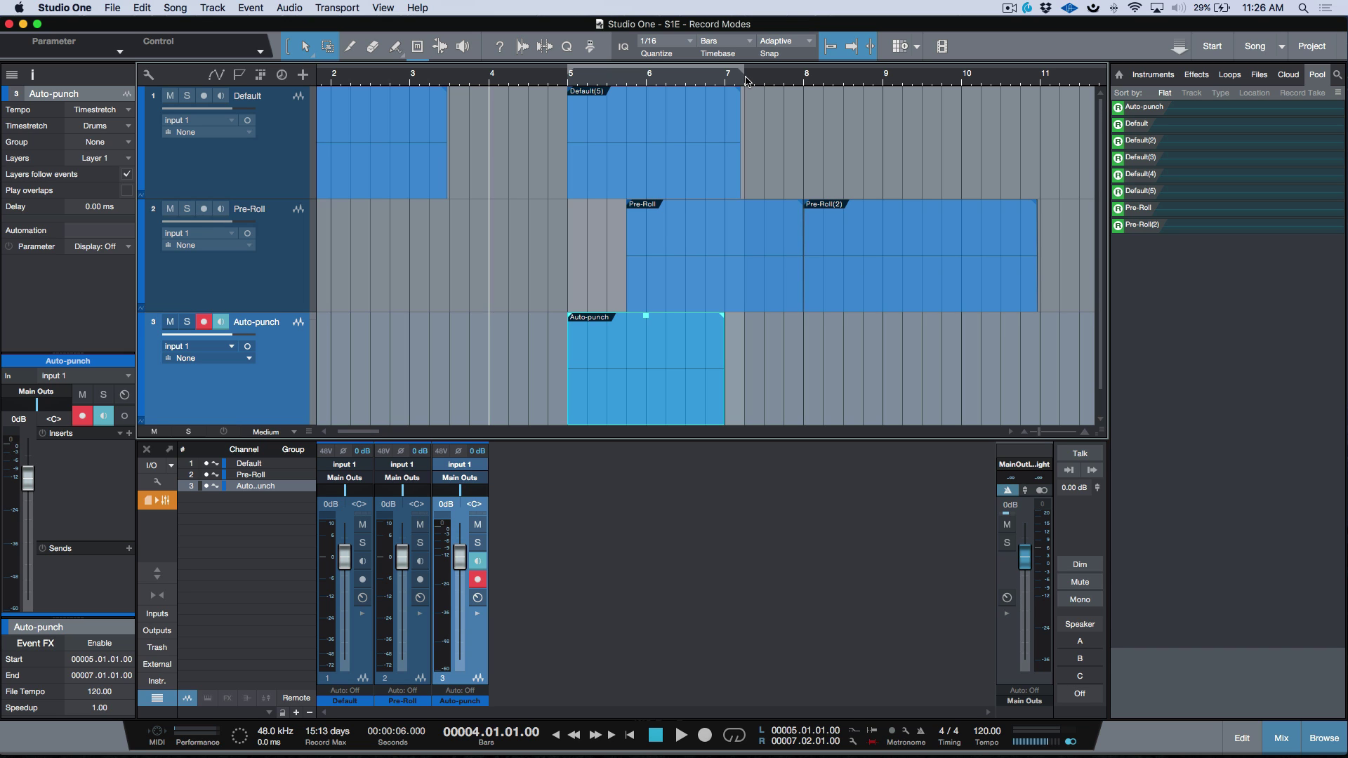
key("space")
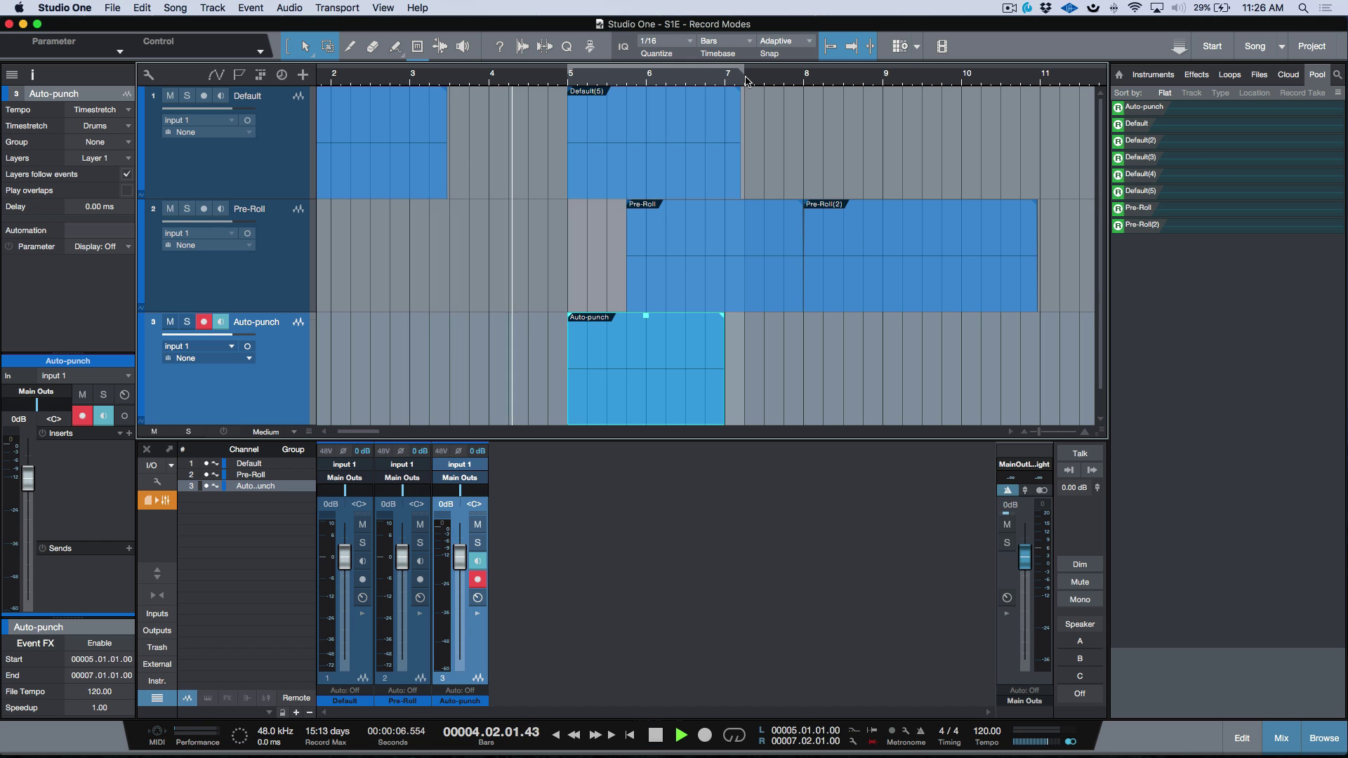
key("KP_Multiply")
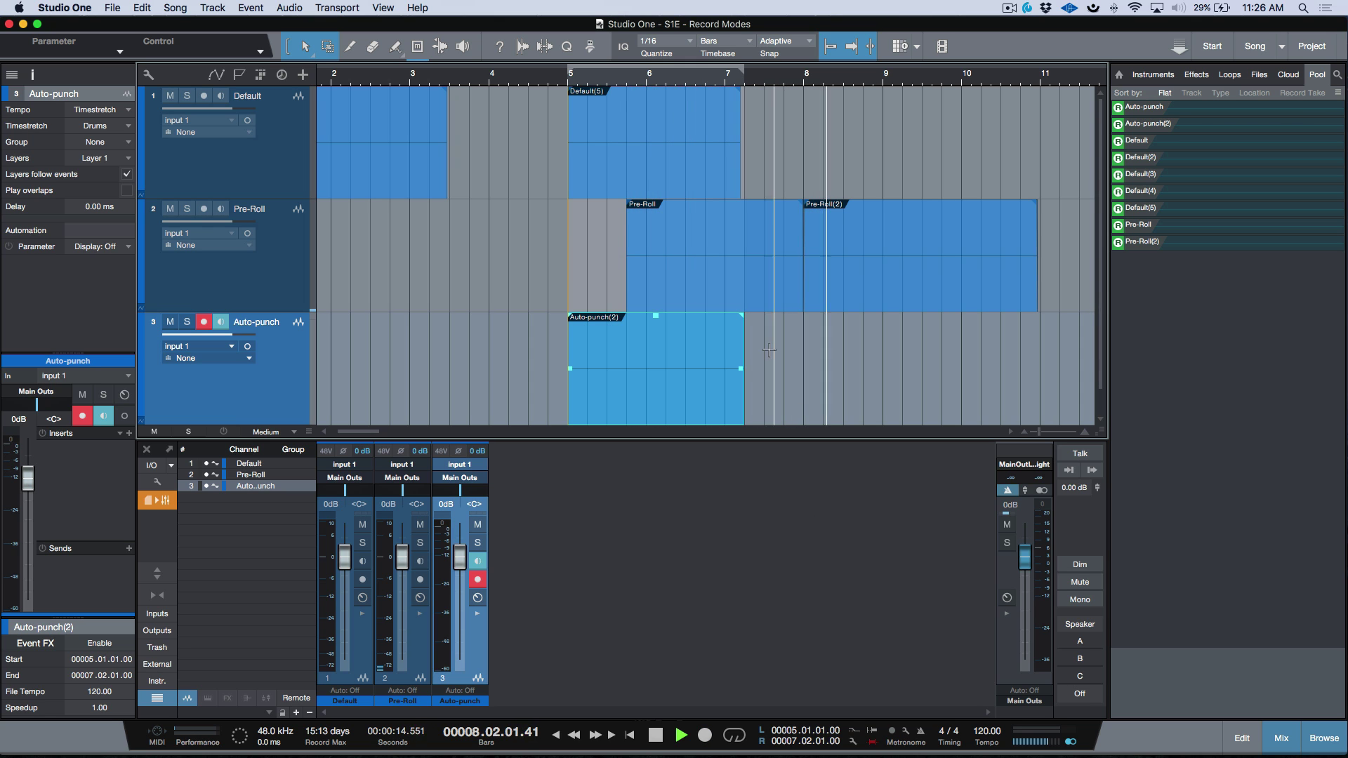
key("space")
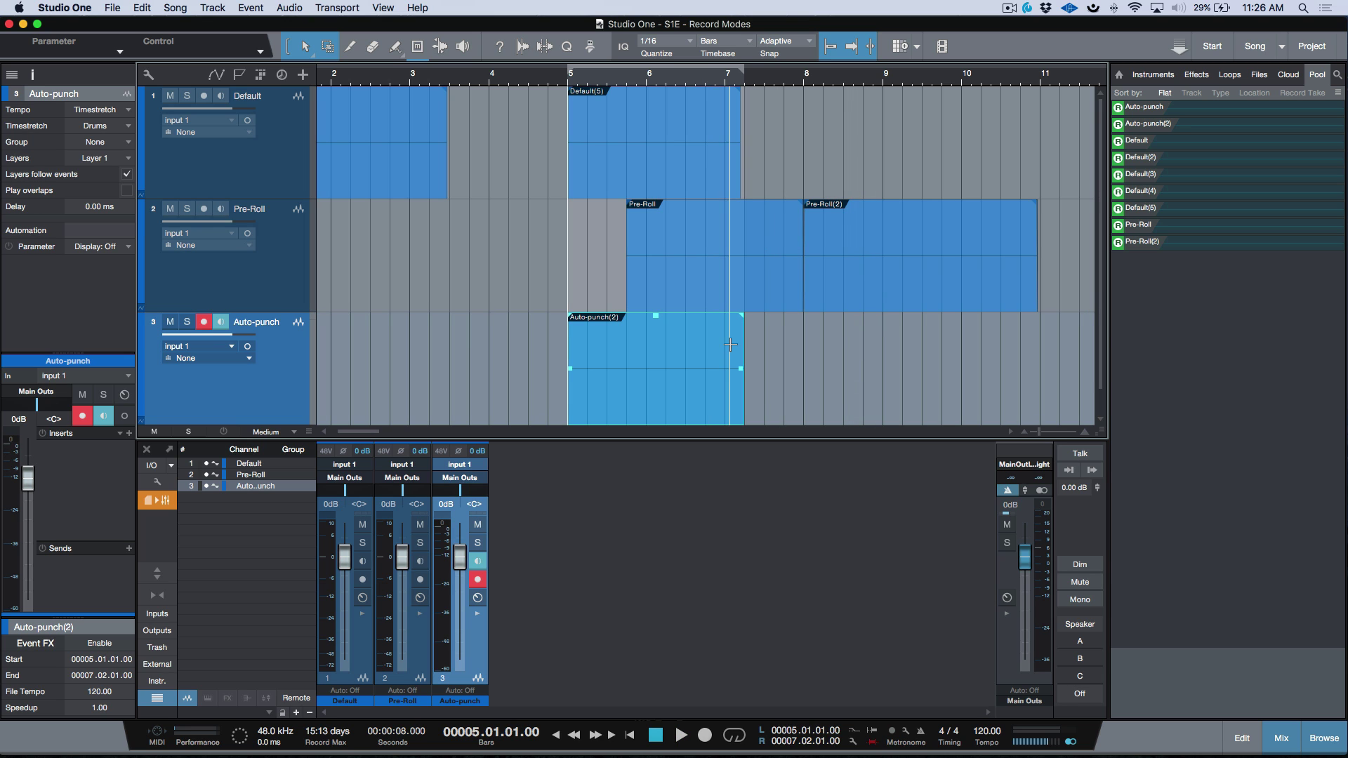
Step: Resize the new Auto-punch event to span 4.04.02.00 to 7.01.03.00 and add short fades at both ends
left_click_drag(743, 346, 735, 353)
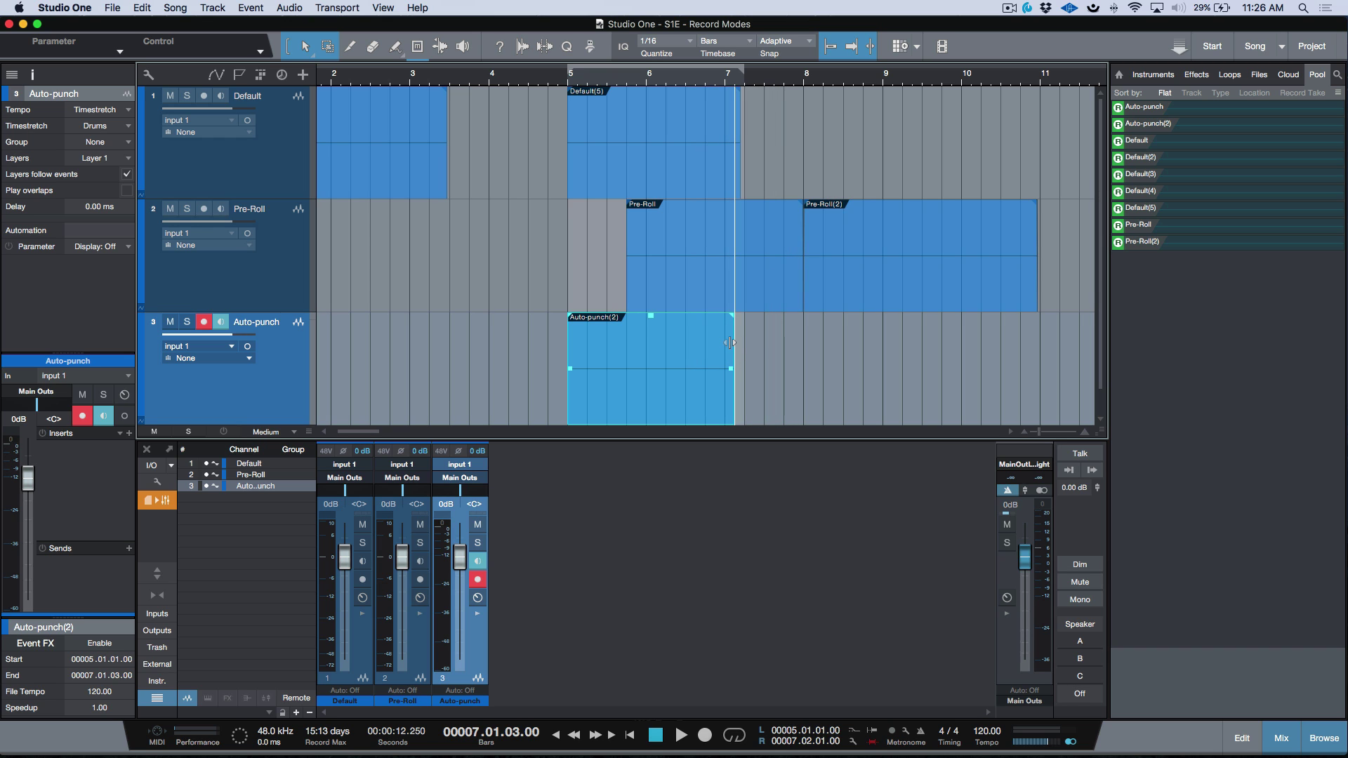
mouse_move(569, 355)
left_mouse_down()
mouse_move(555, 355)
mouse_move(564, 316)
left_mouse_up()
left_click_drag(736, 322, 725, 320)
left_click(759, 328)
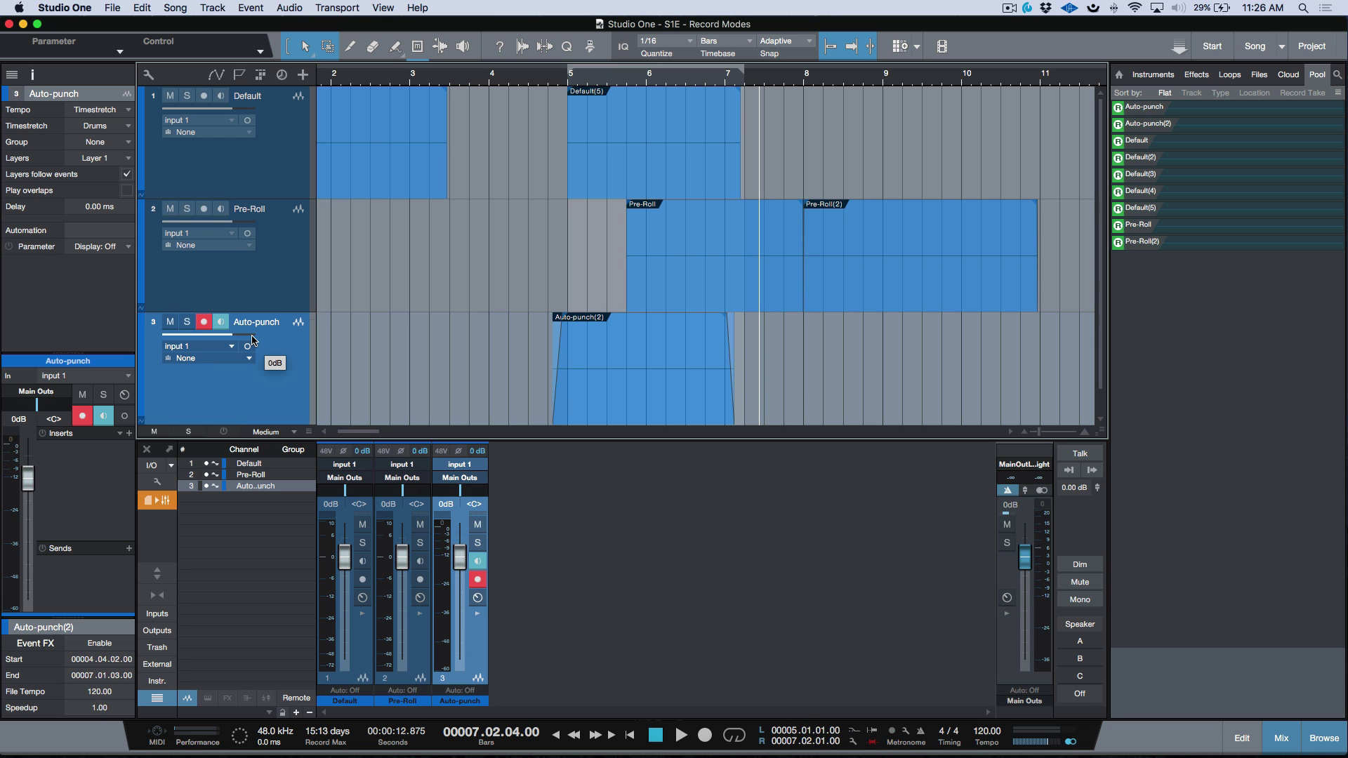
Step: Disarm the Auto-punch track, delete all recorded events from the arrangement, and return the playback cursor to the song start
key("r")
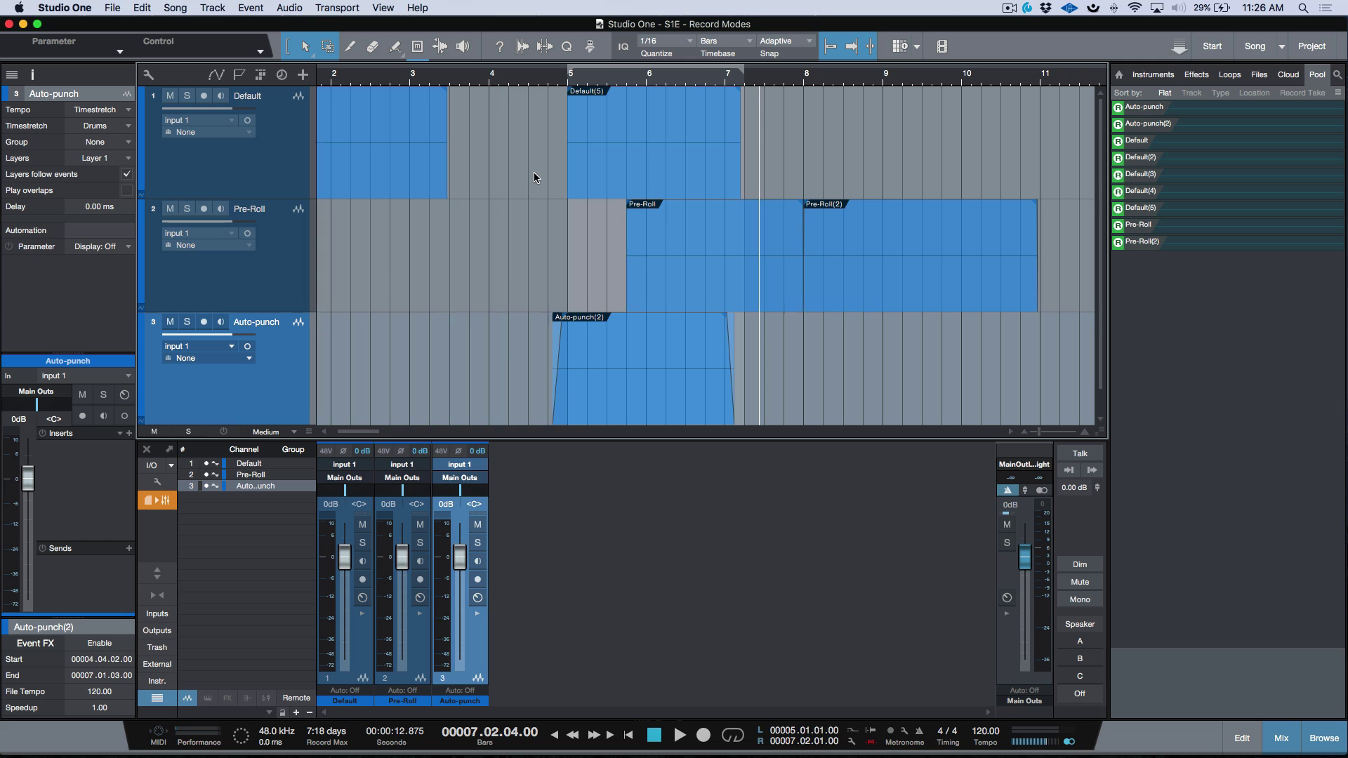
key("super+a")
key("Home")
key("Delete")
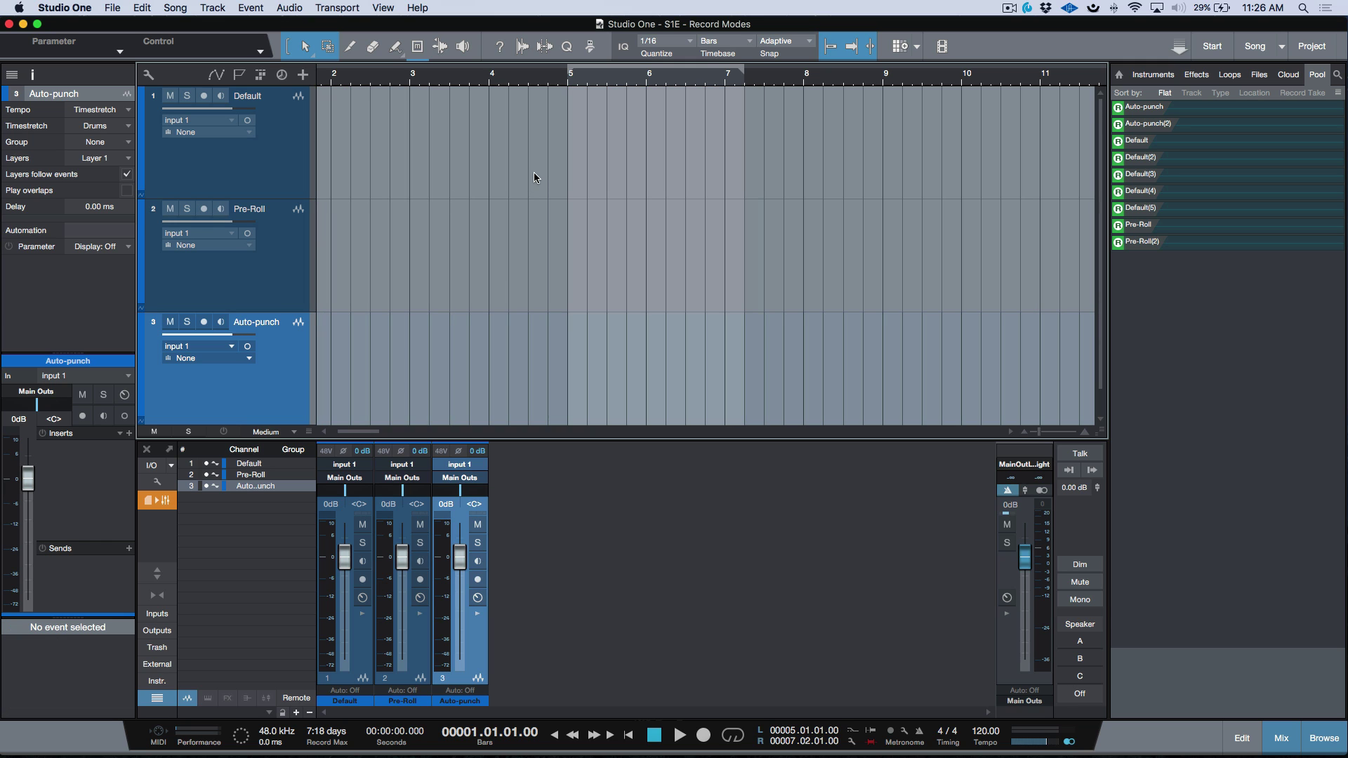
scroll(532, 177, "left", 2)
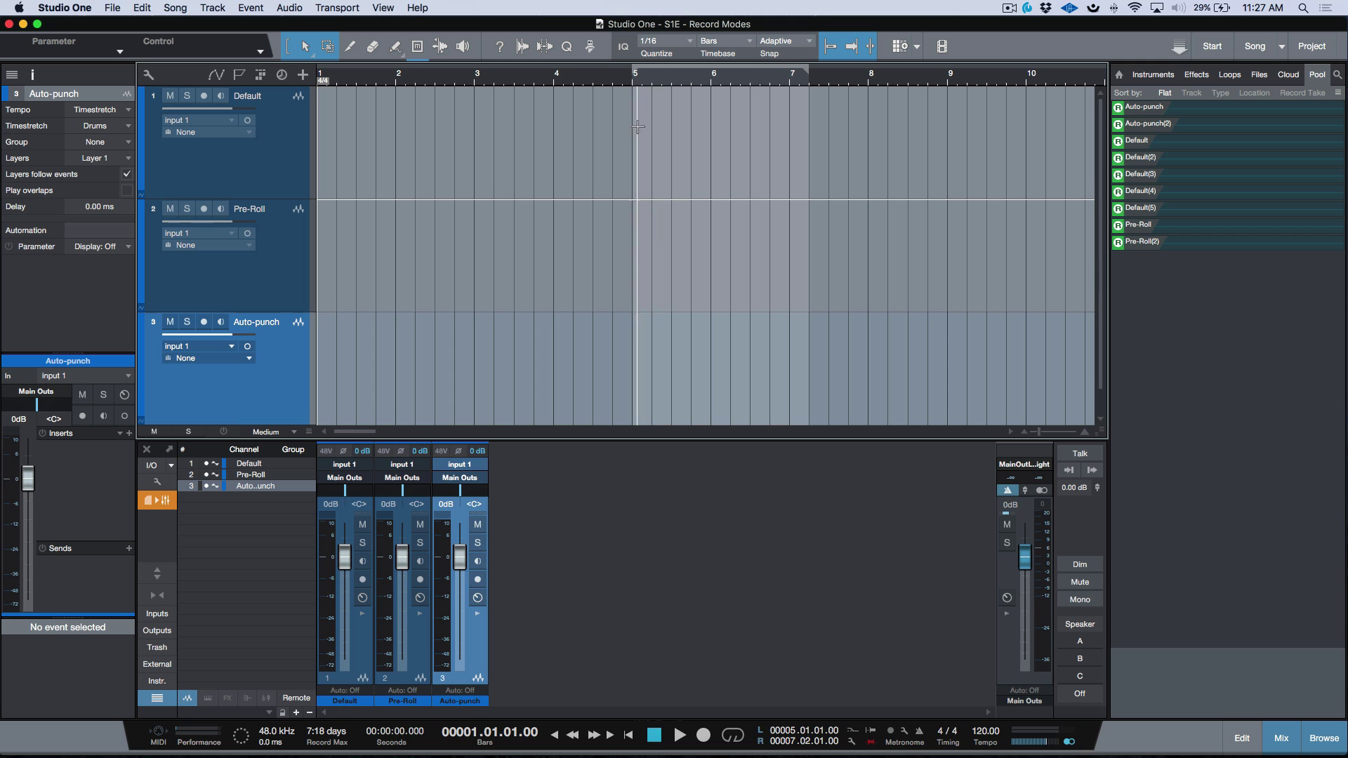
Step: Set the metronome's precount length to 2 bars in the metronome setup
left_click(904, 732)
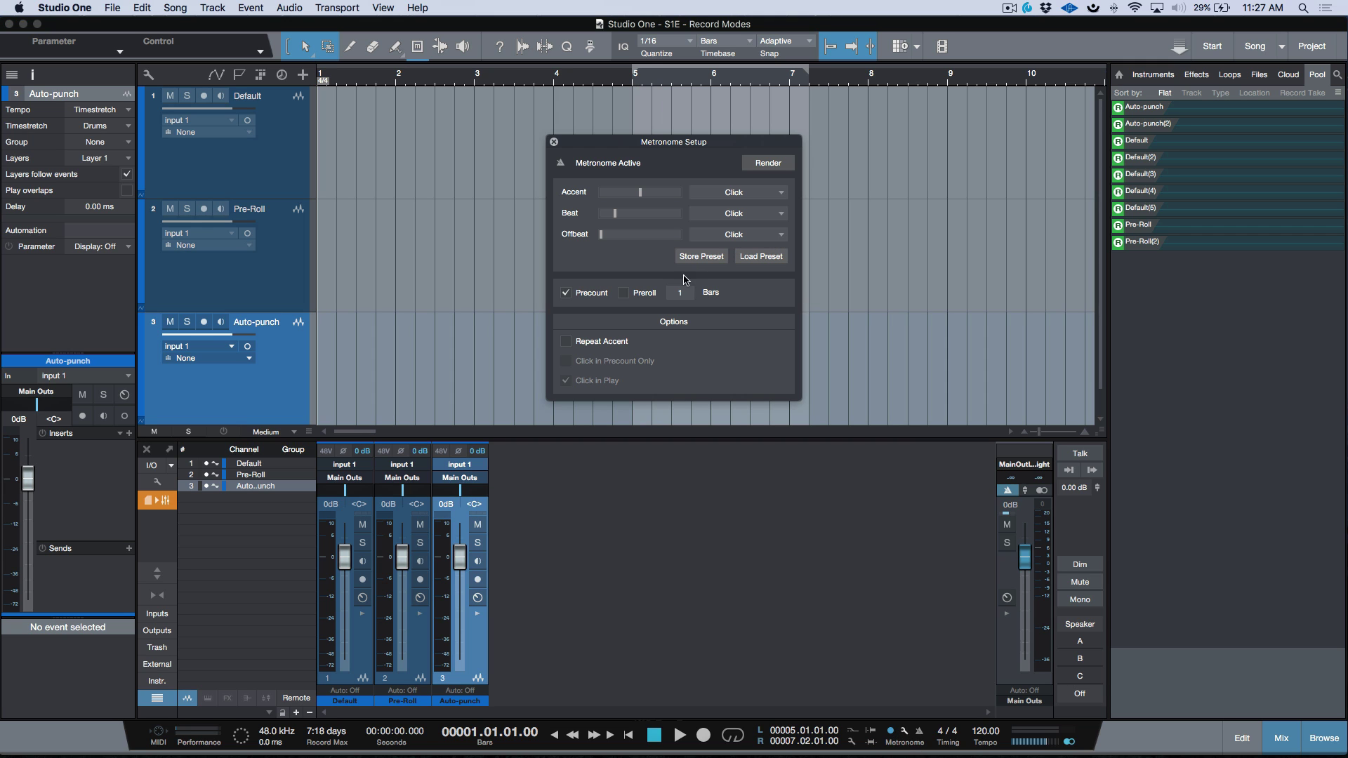
left_click(681, 292)
type("2")
key("Return")
left_click(554, 142)
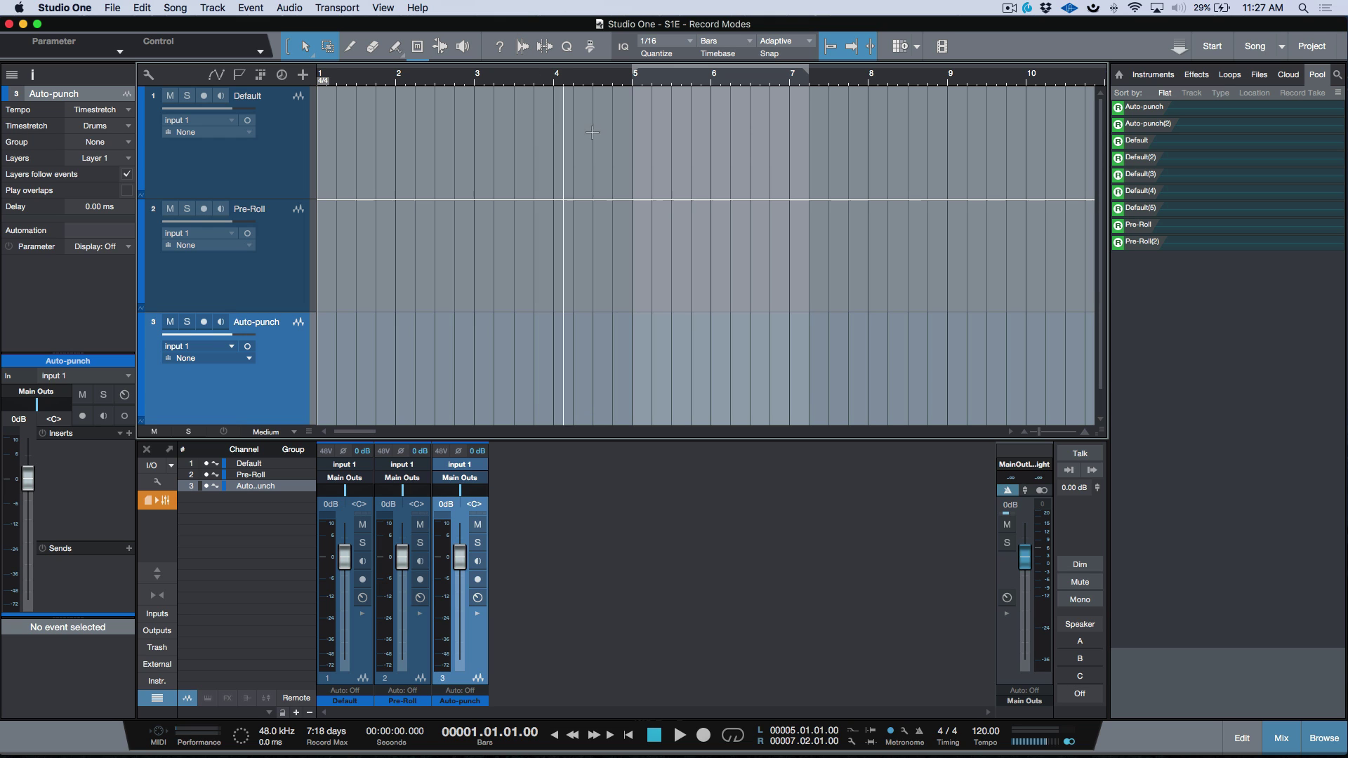
Step: Arm the Default track and record a take about one and a half bars long from bar 4, using precount and the metronome click
left_click(632, 128)
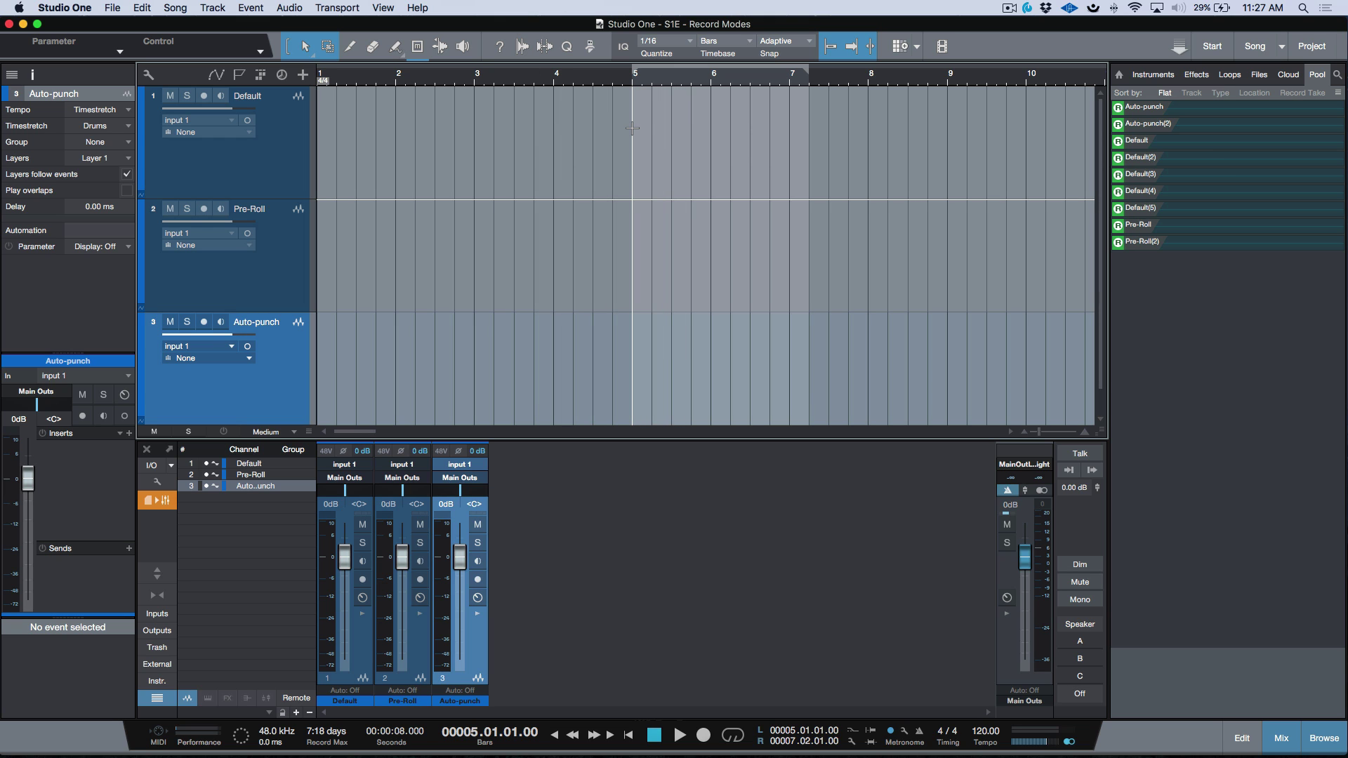
left_click(553, 139)
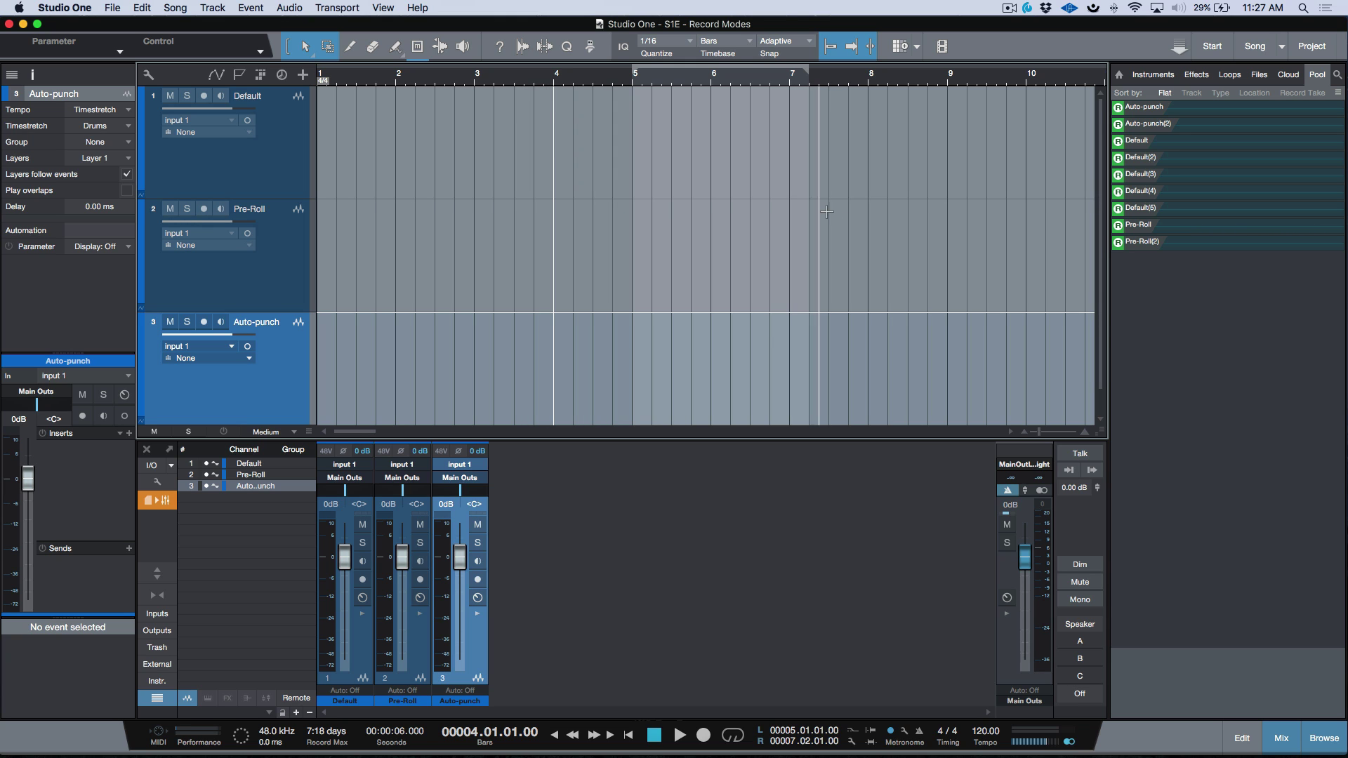
left_click(268, 154)
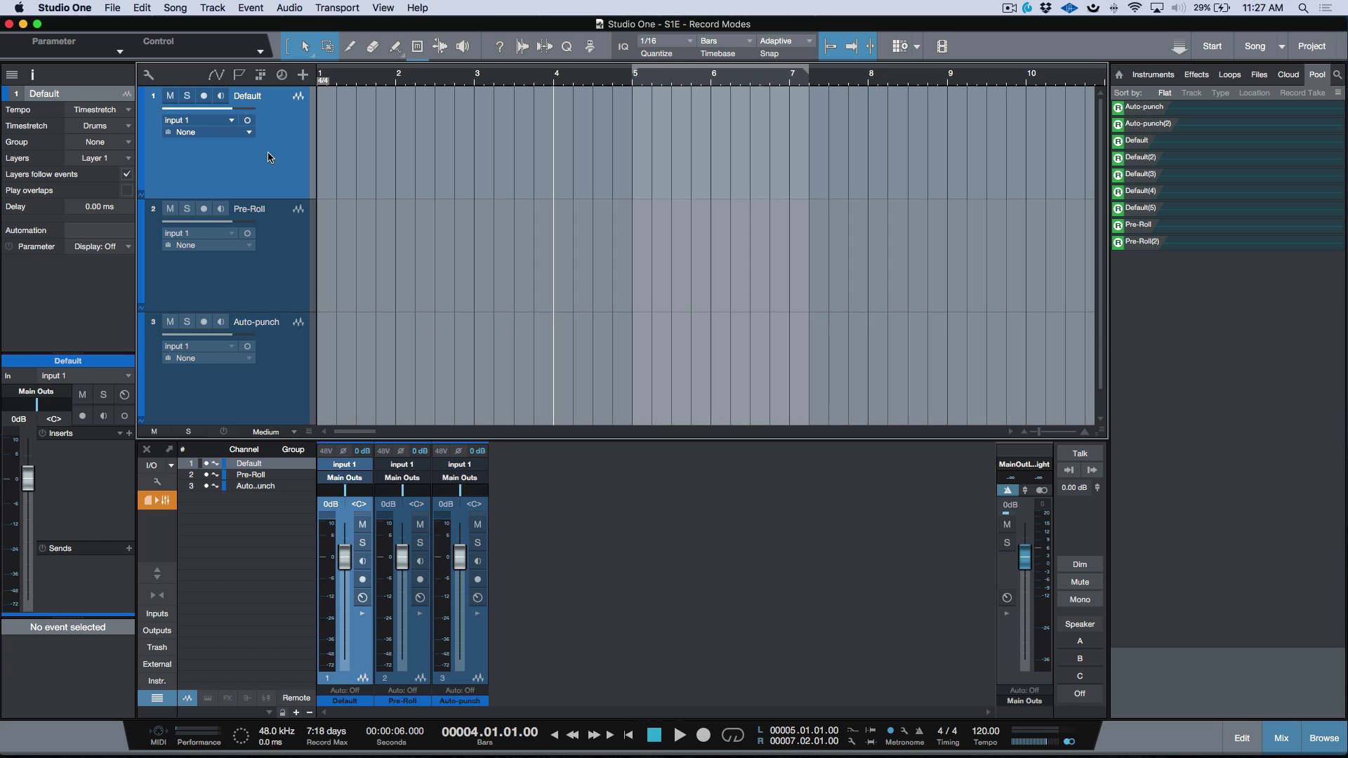
key("r")
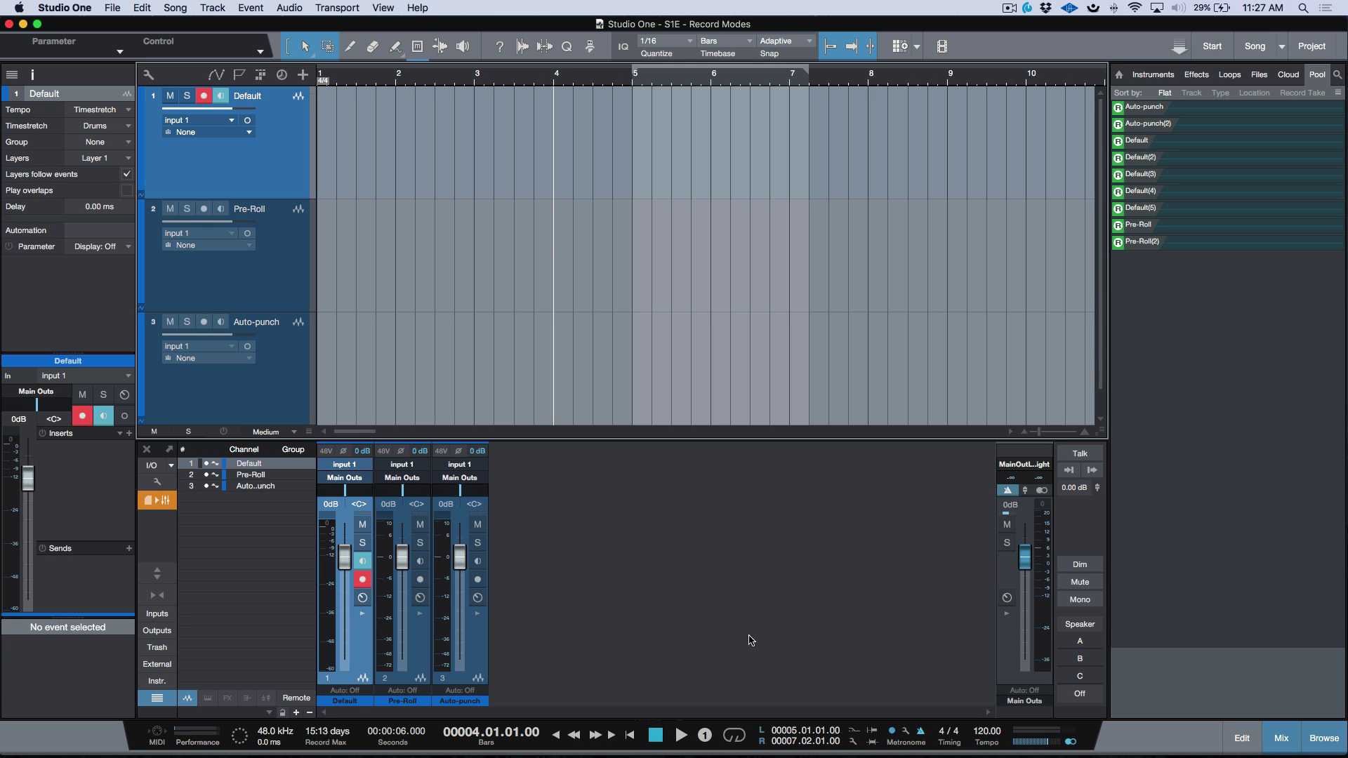
key("KP_Multiply")
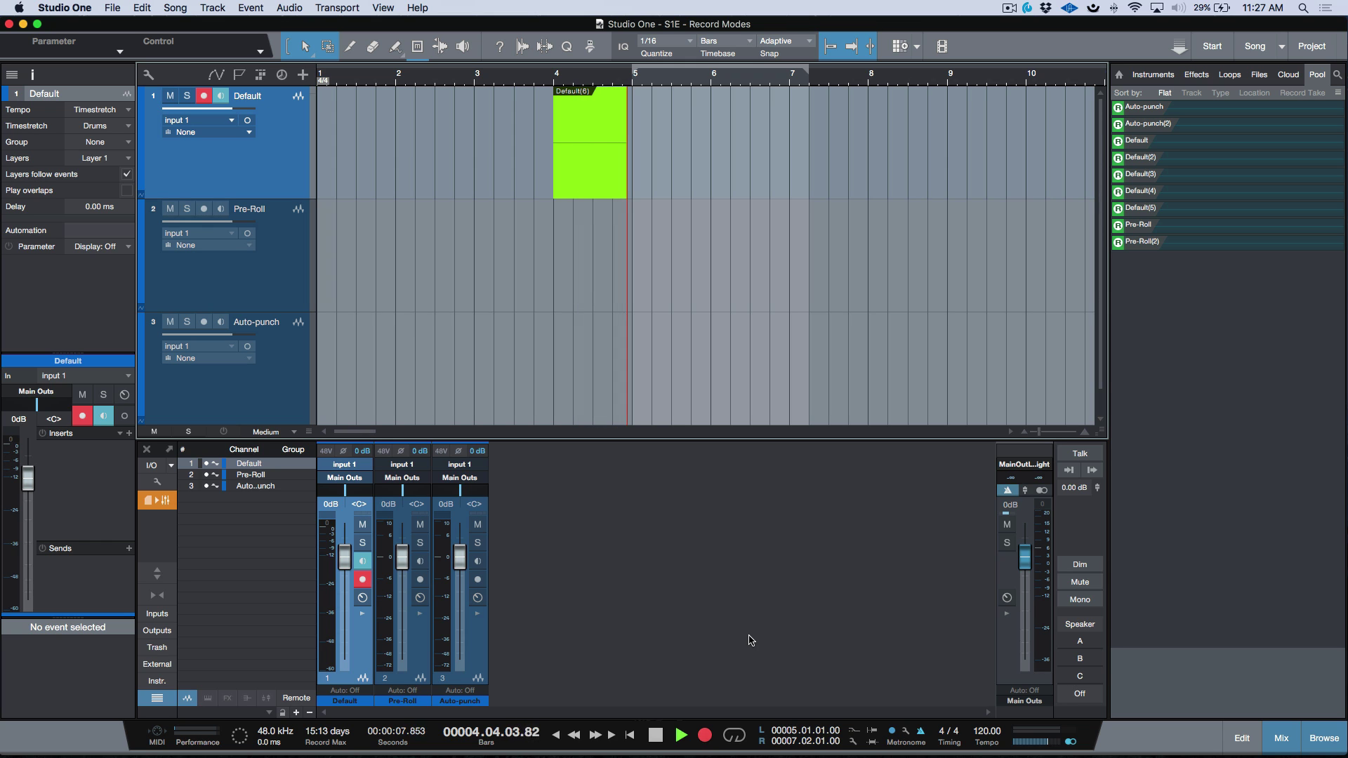
key("space")
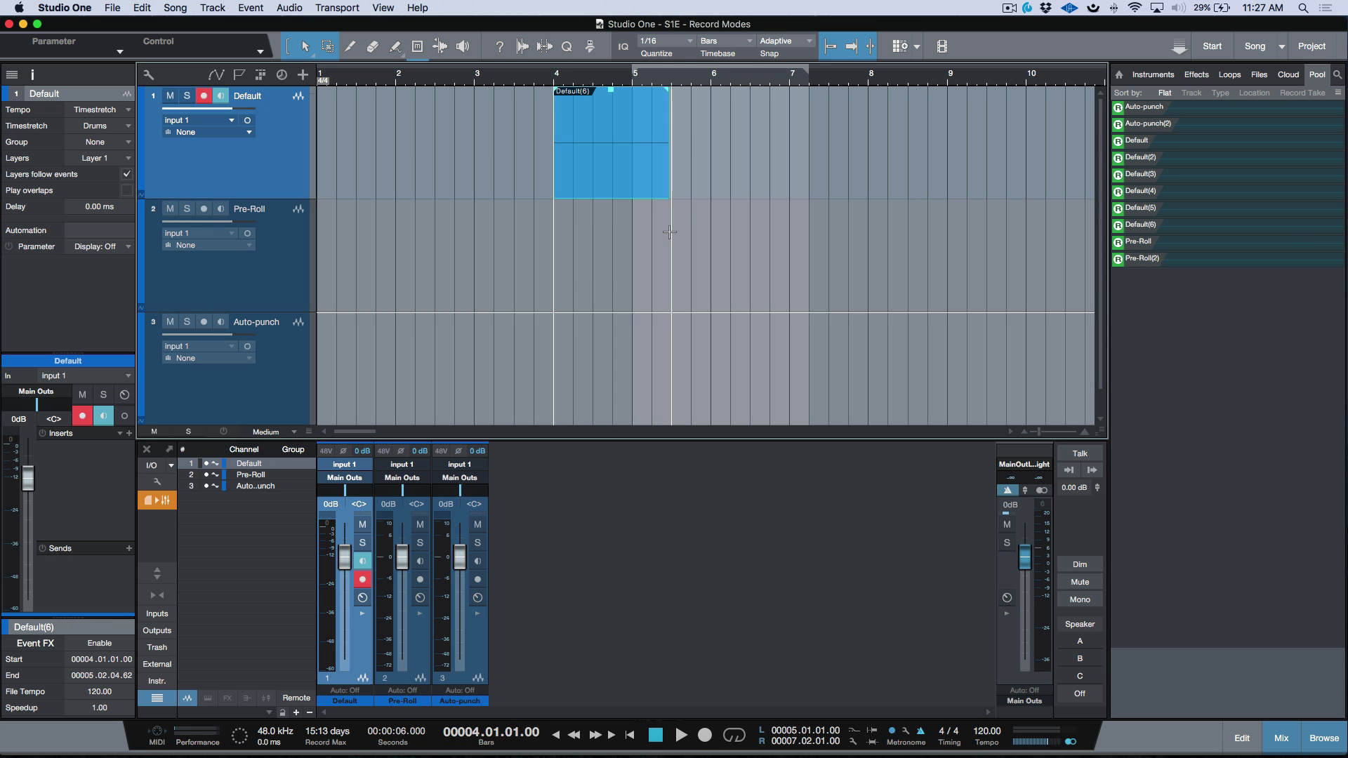
Step: Delete the Default take at bar 4 and record a new precount take about two bars long from the song start
key("Delete")
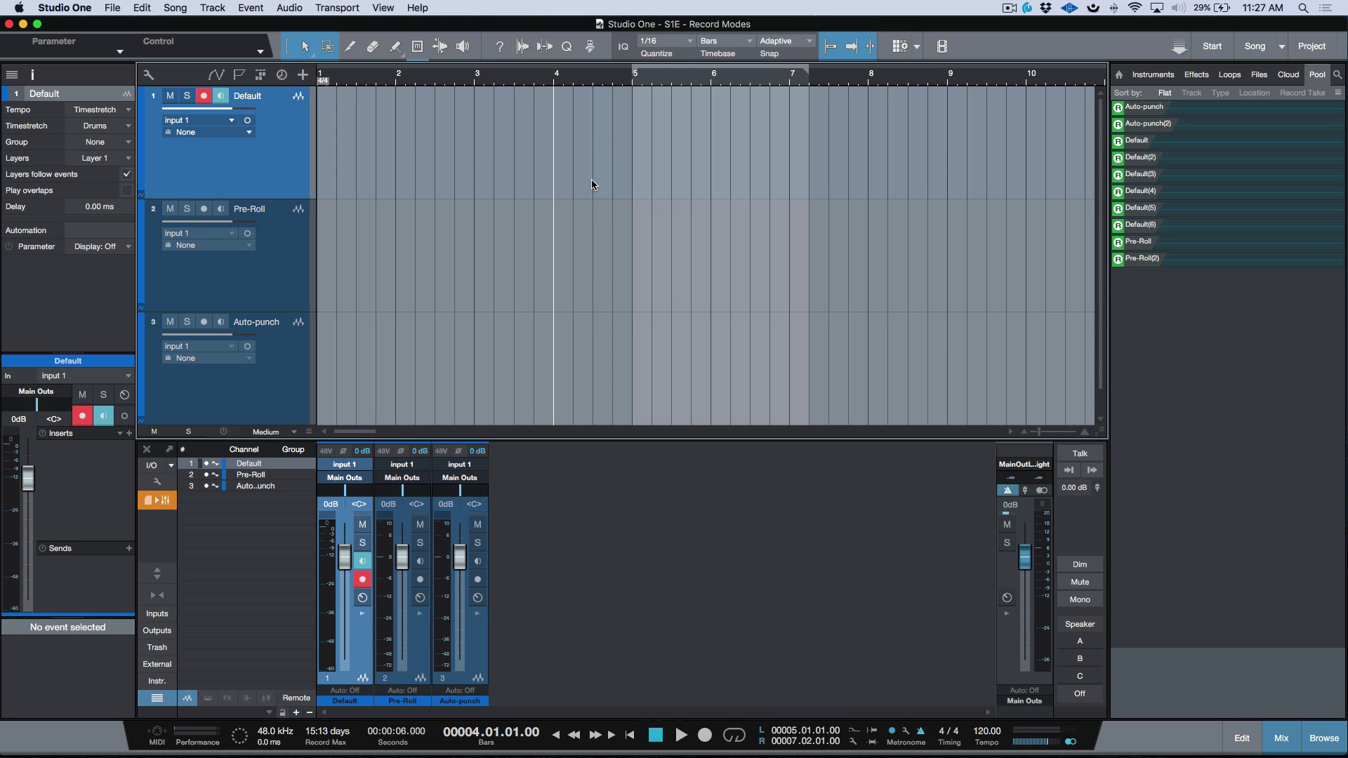
key("KP_Decimal")
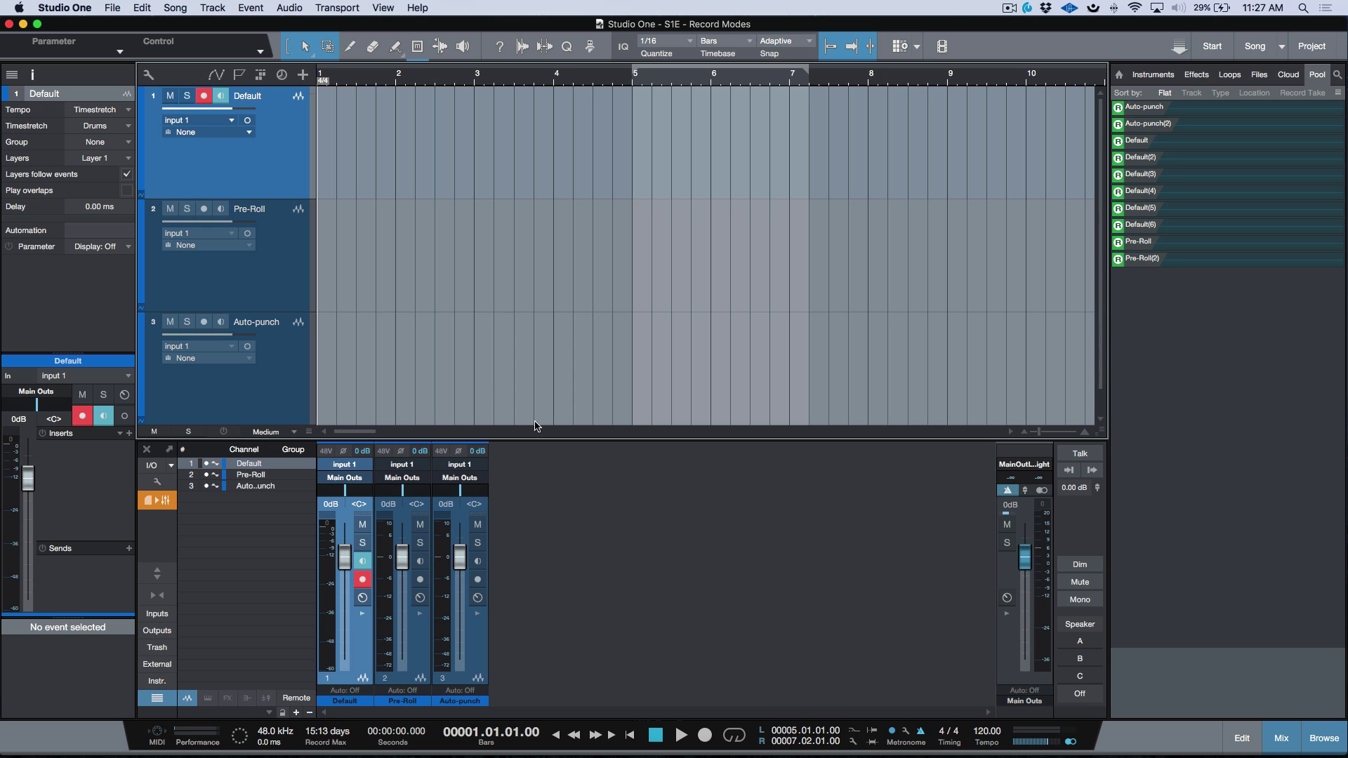
key("KP_Multiply")
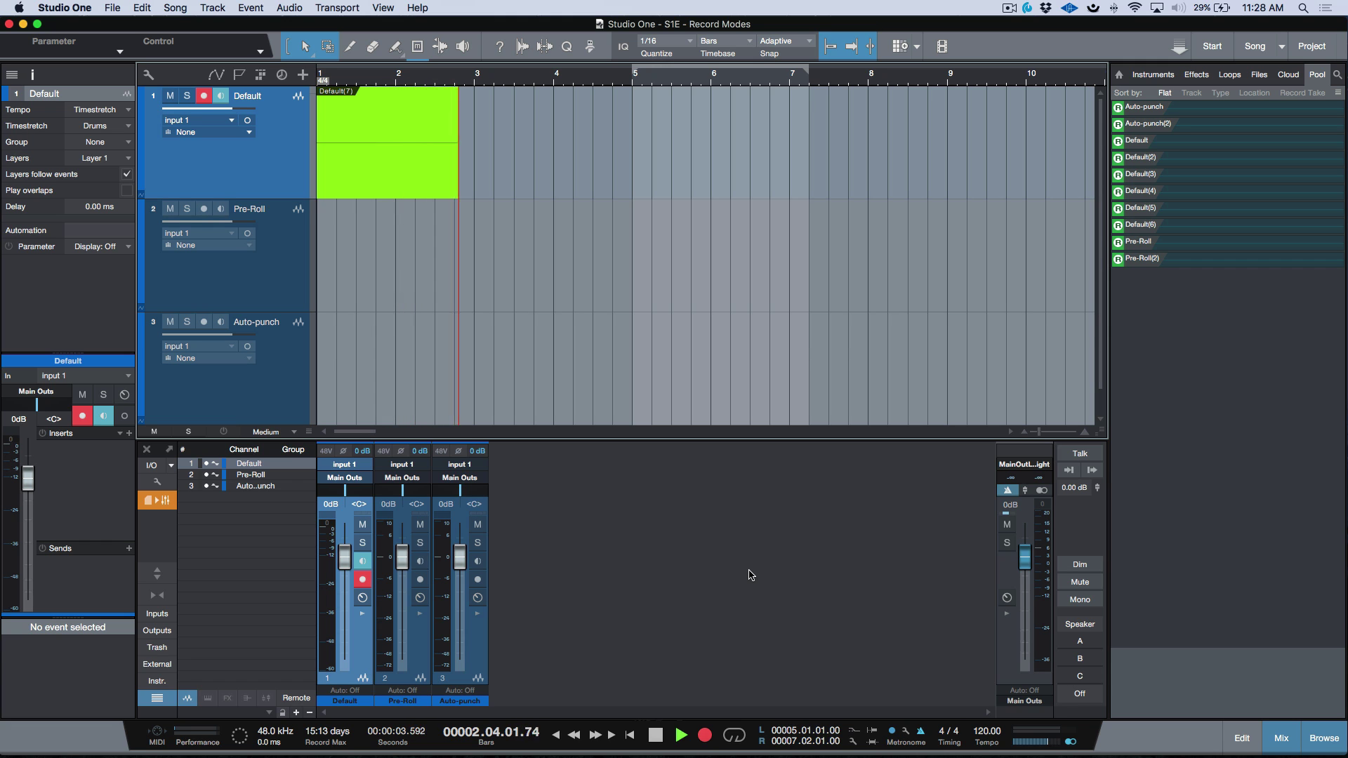
key("space")
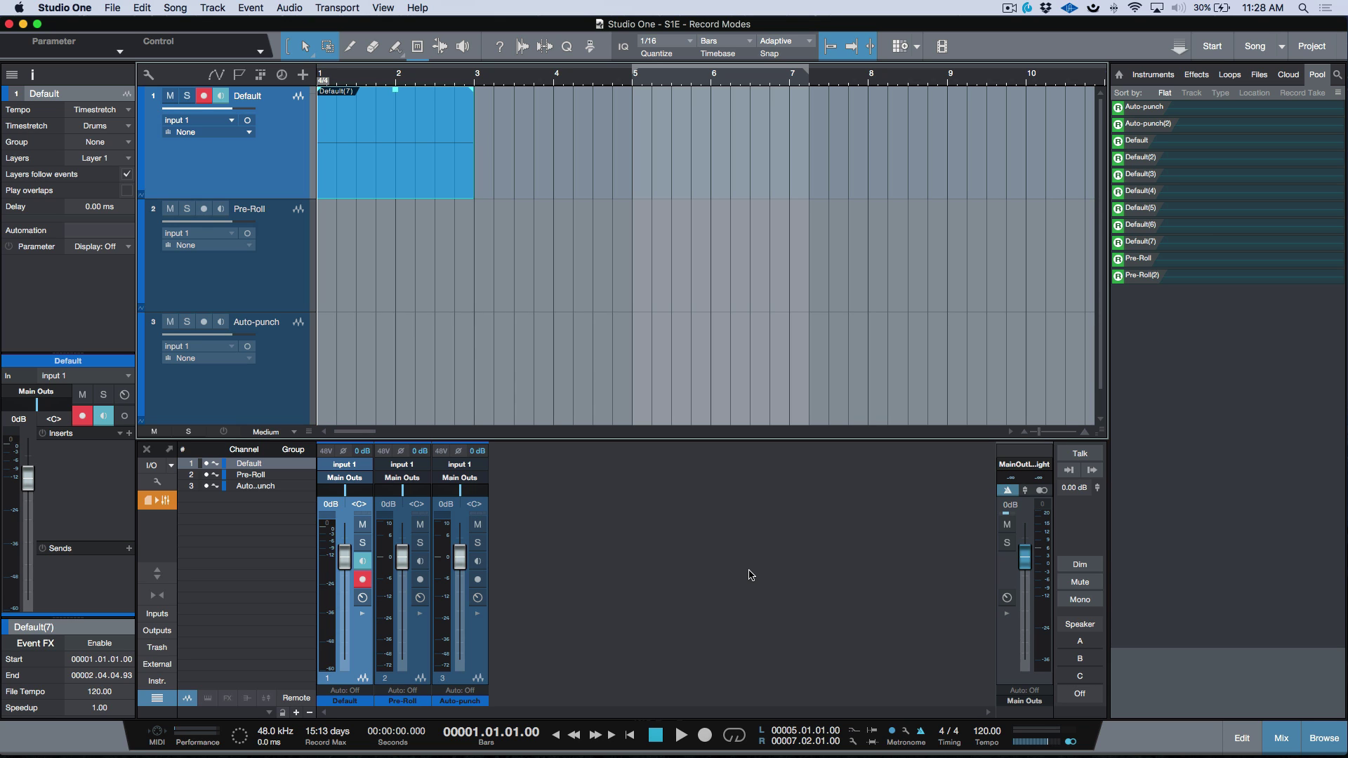
Step: Delete the take at the song start from the Default track and disarm the track
left_click(474, 237)
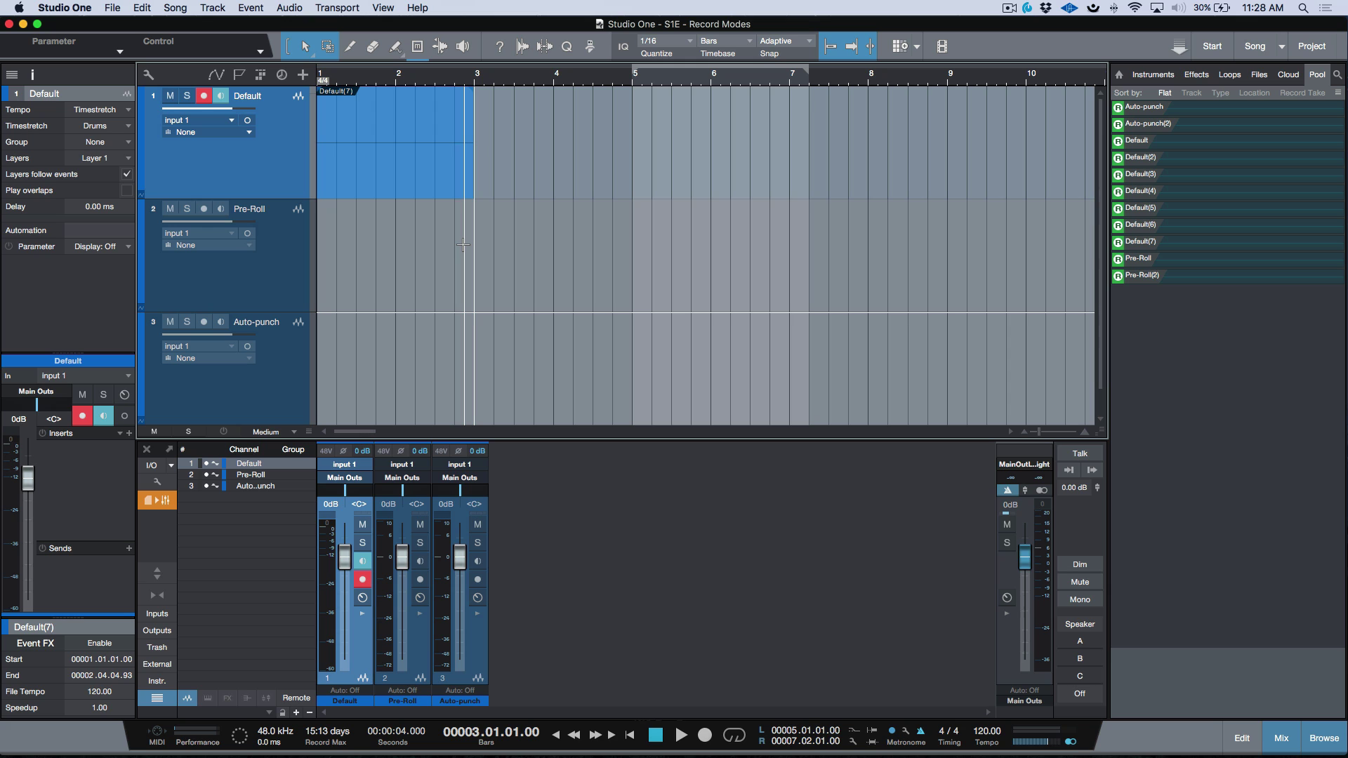
left_click(413, 179)
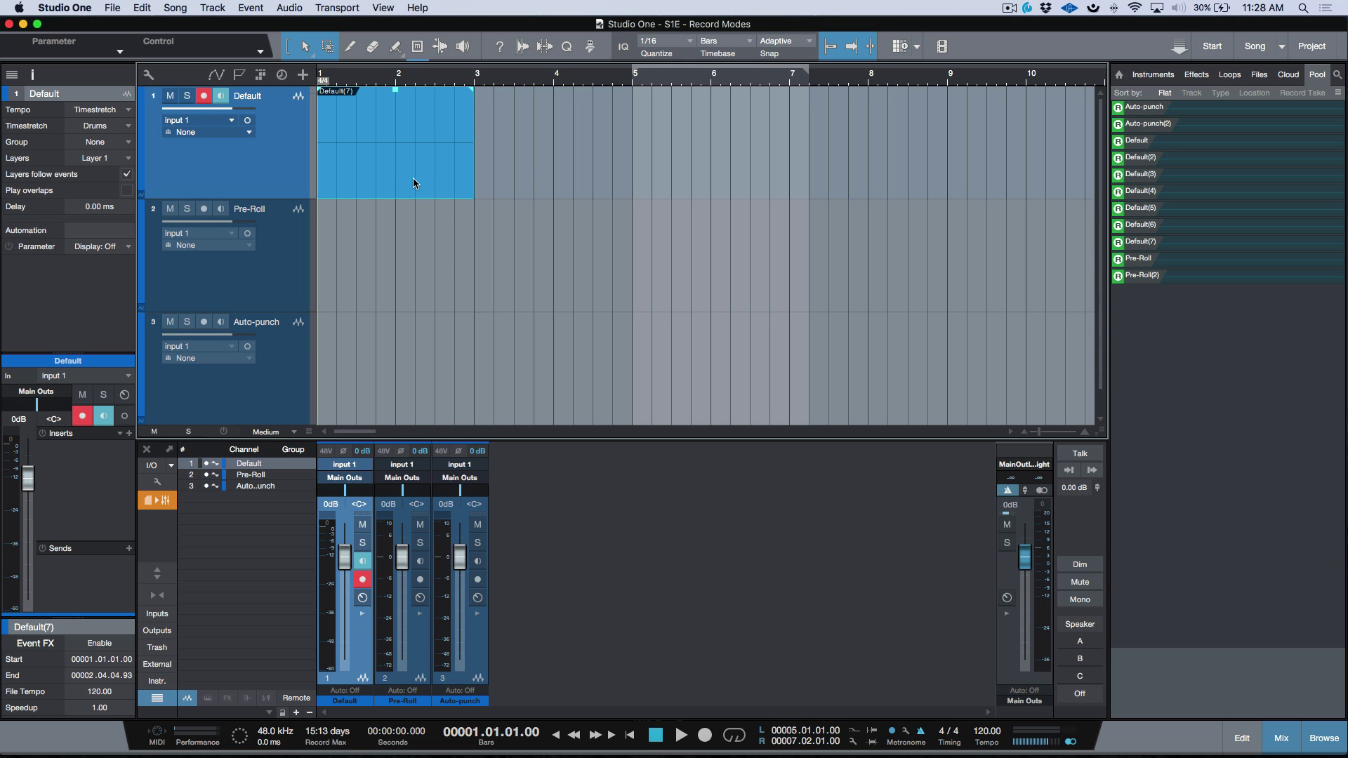
key("Delete")
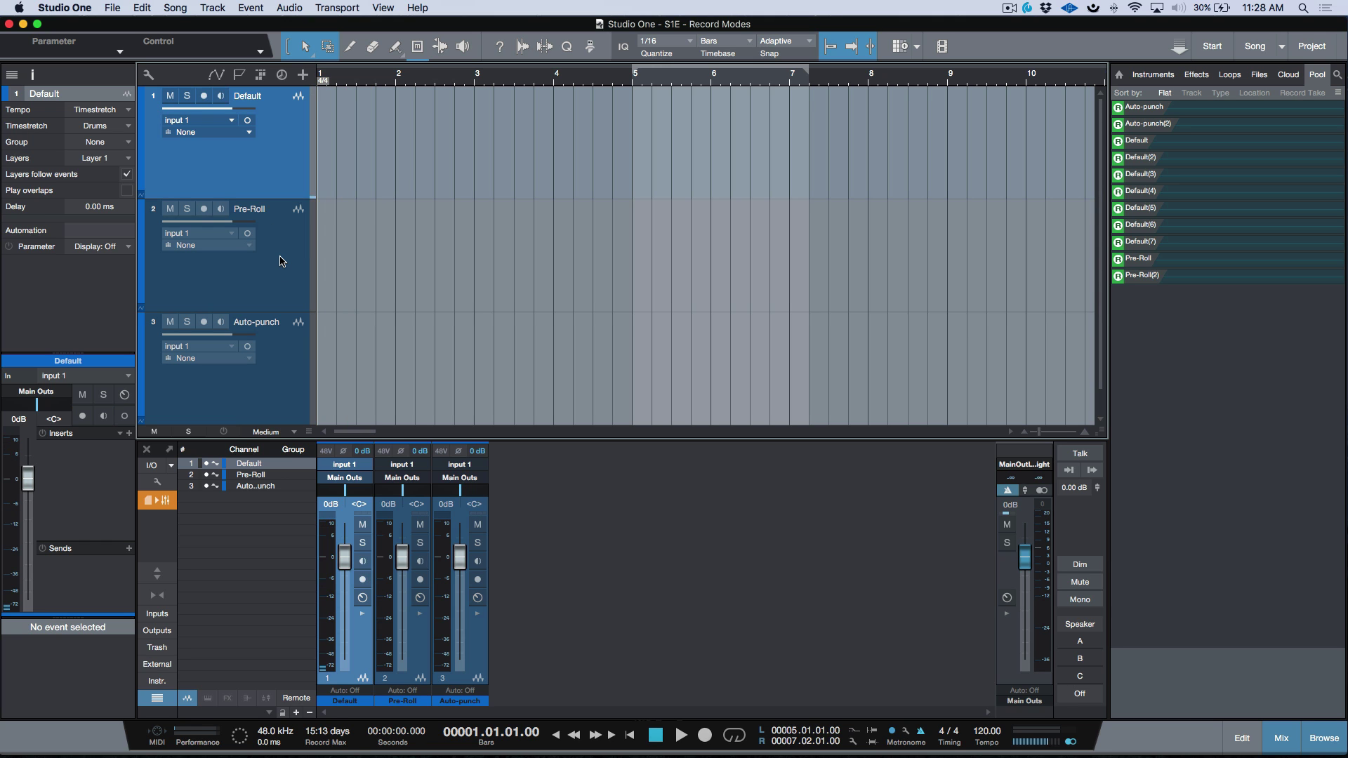
Step: Select the Pre-Roll track for recording and draw an audio event on it spanning bar 2 to bar 8
left_click(280, 261)
left_click(488, 231)
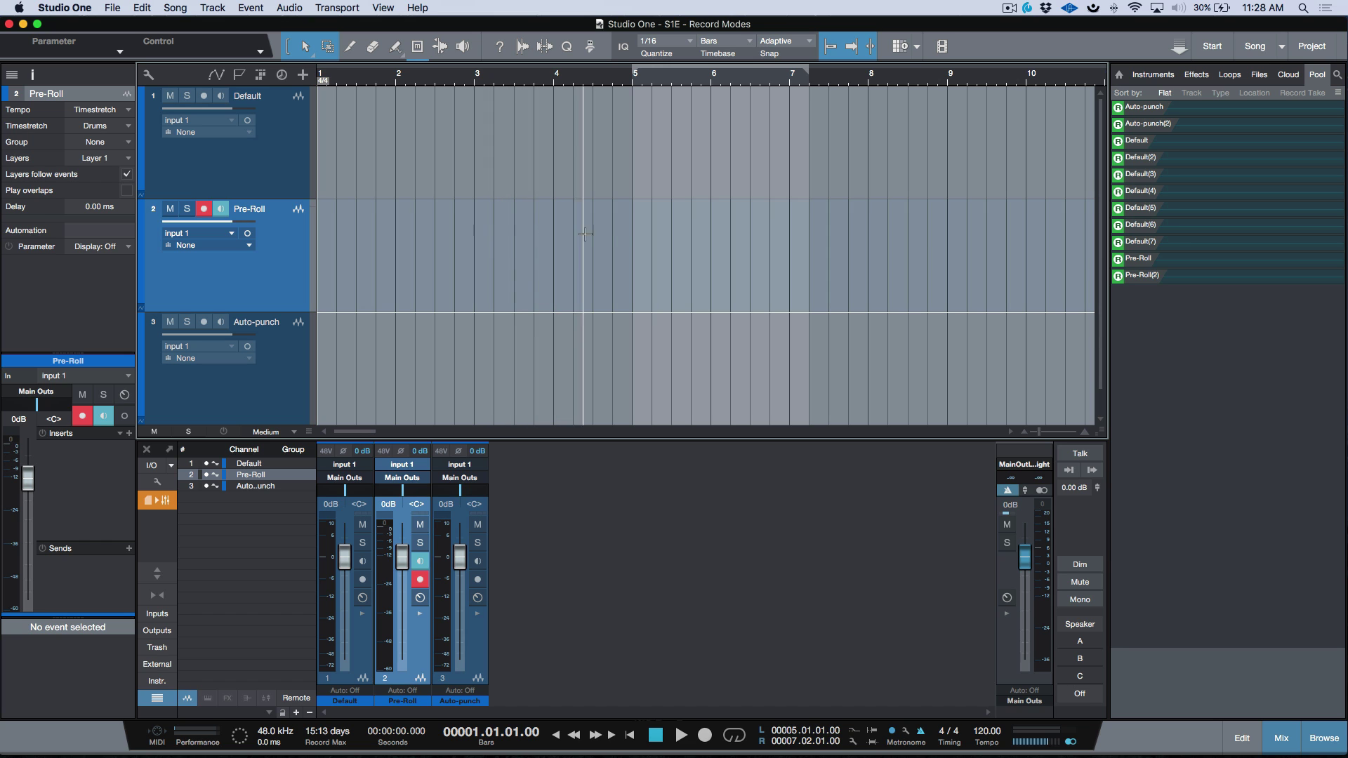
left_click_drag(398, 247, 843, 247)
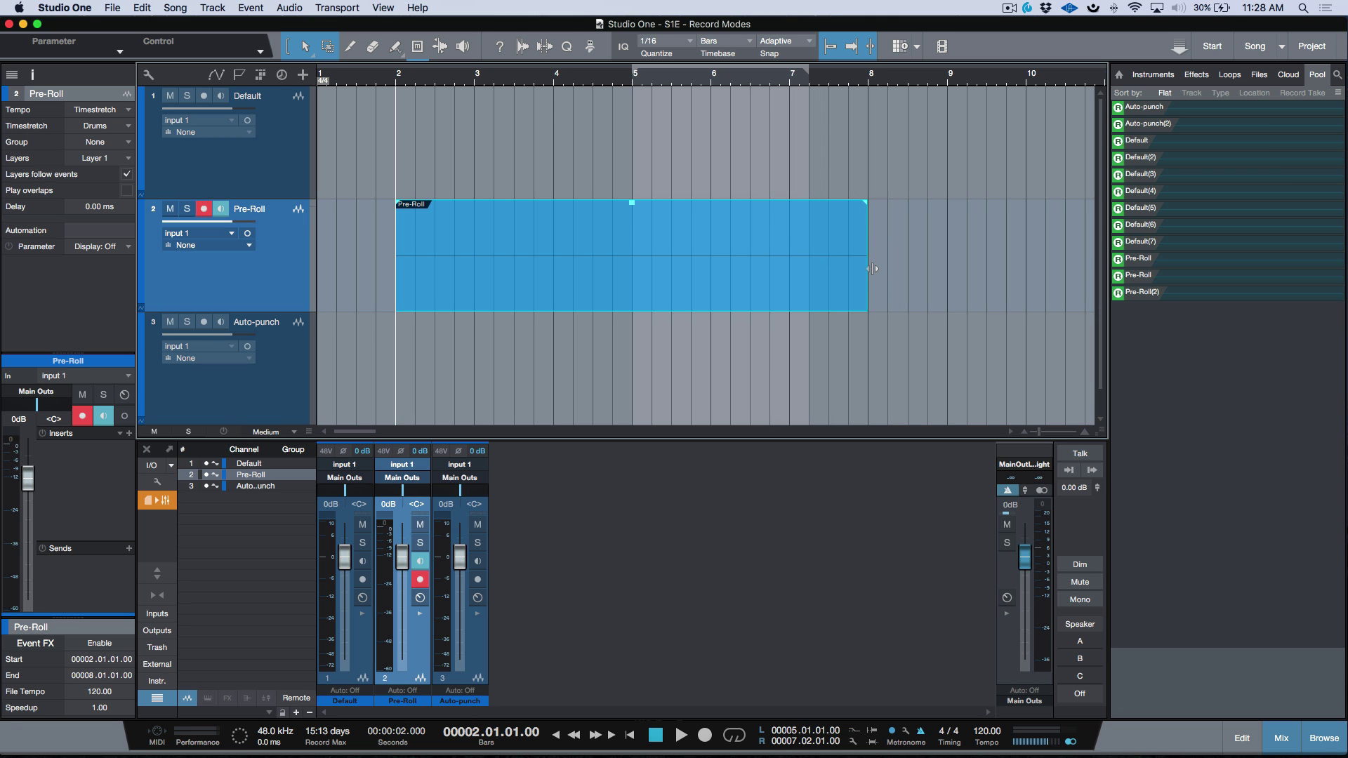
Step: Place the playback cursor at bar 7 and enable a 2-bar preroll instead of precount, checking it in the metronome setup
left_click(790, 222)
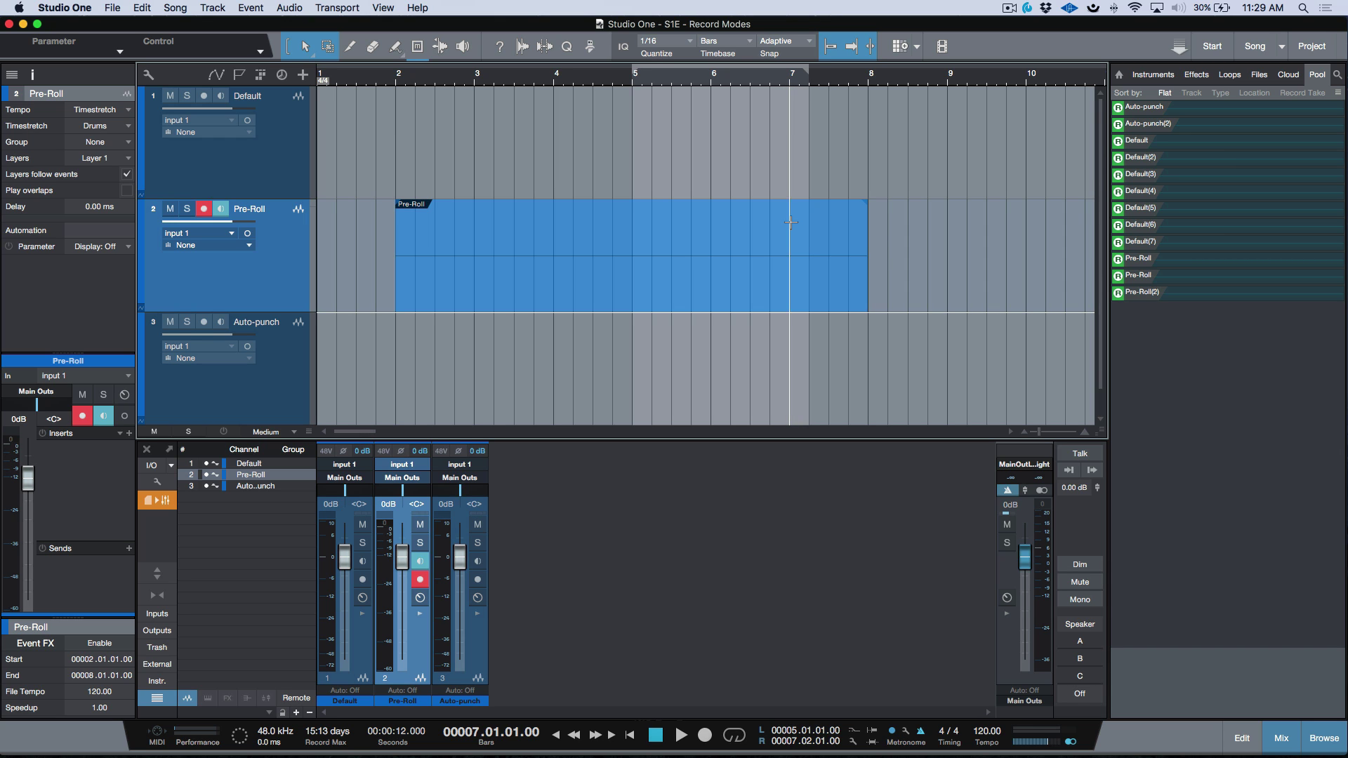
left_click(906, 732)
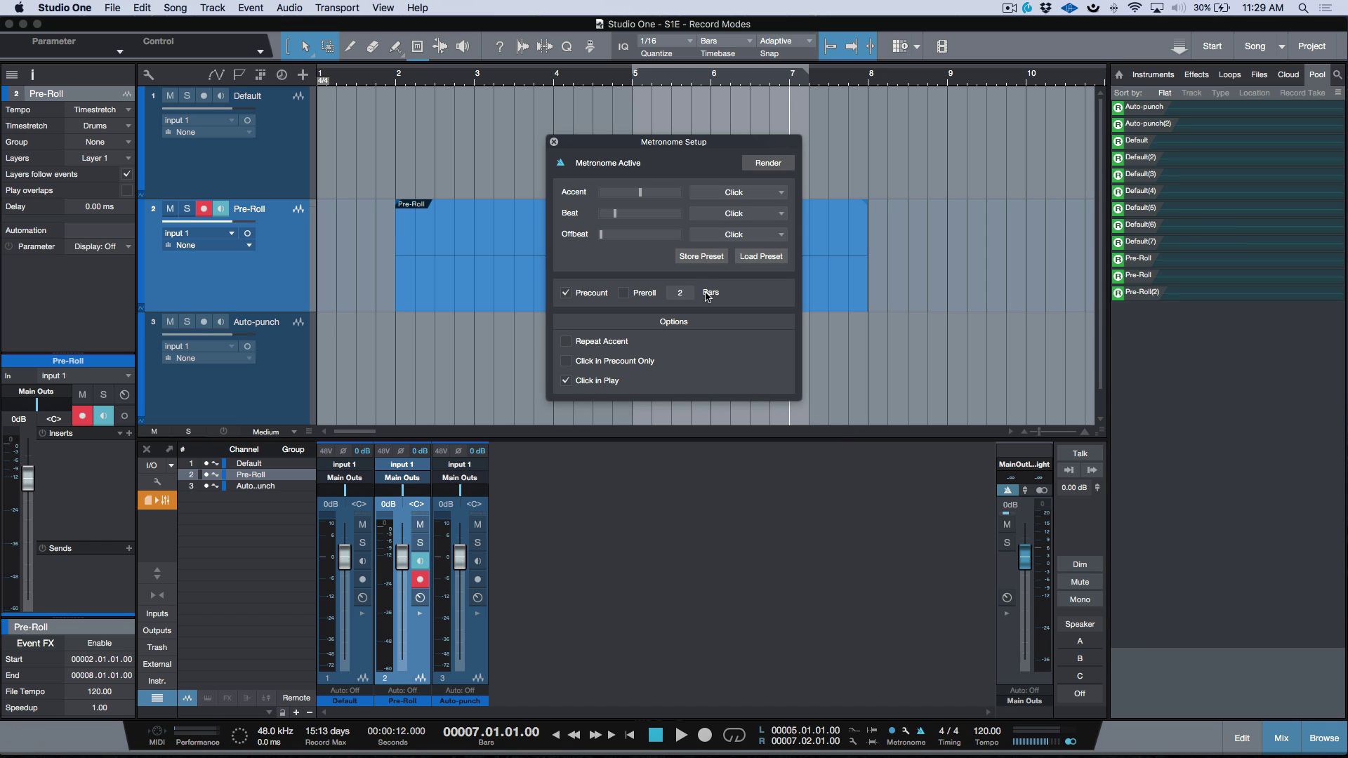
left_click(554, 142)
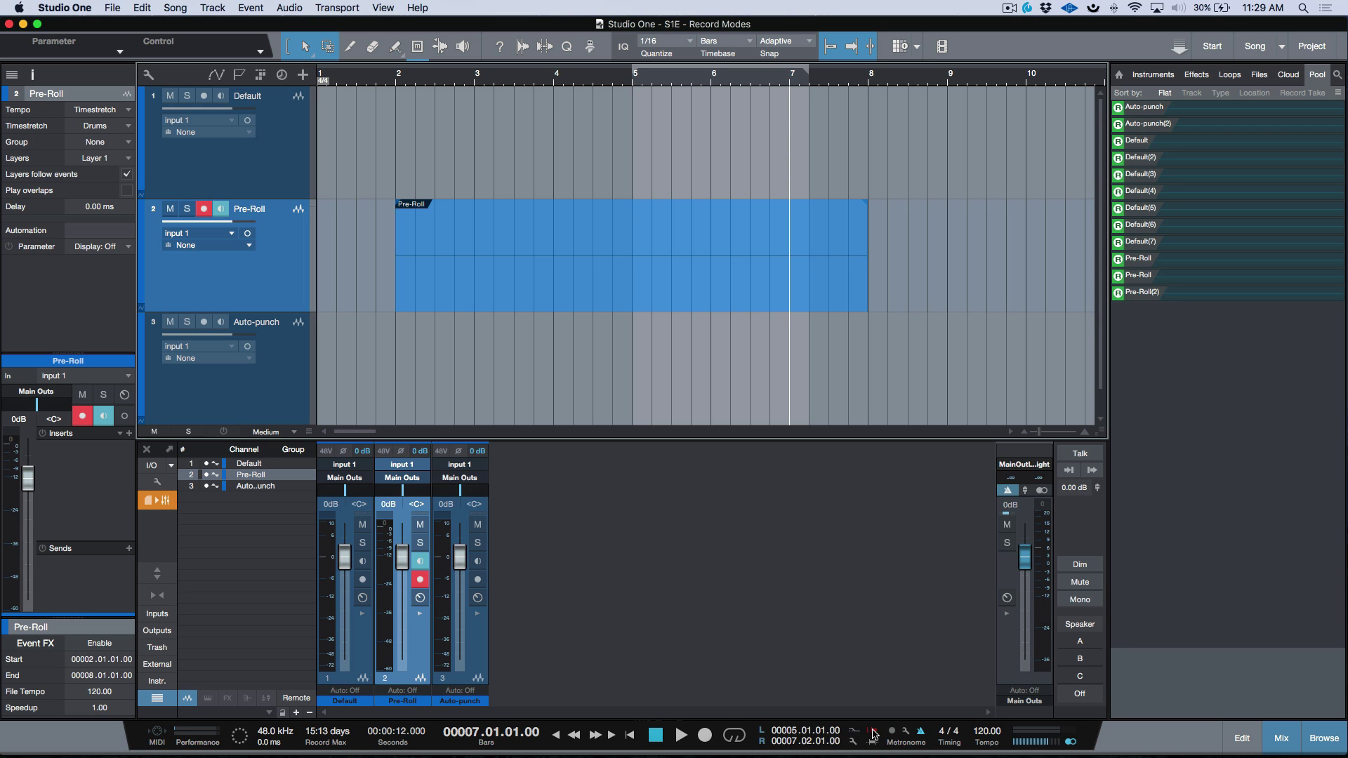
left_click(872, 734)
left_click(907, 732)
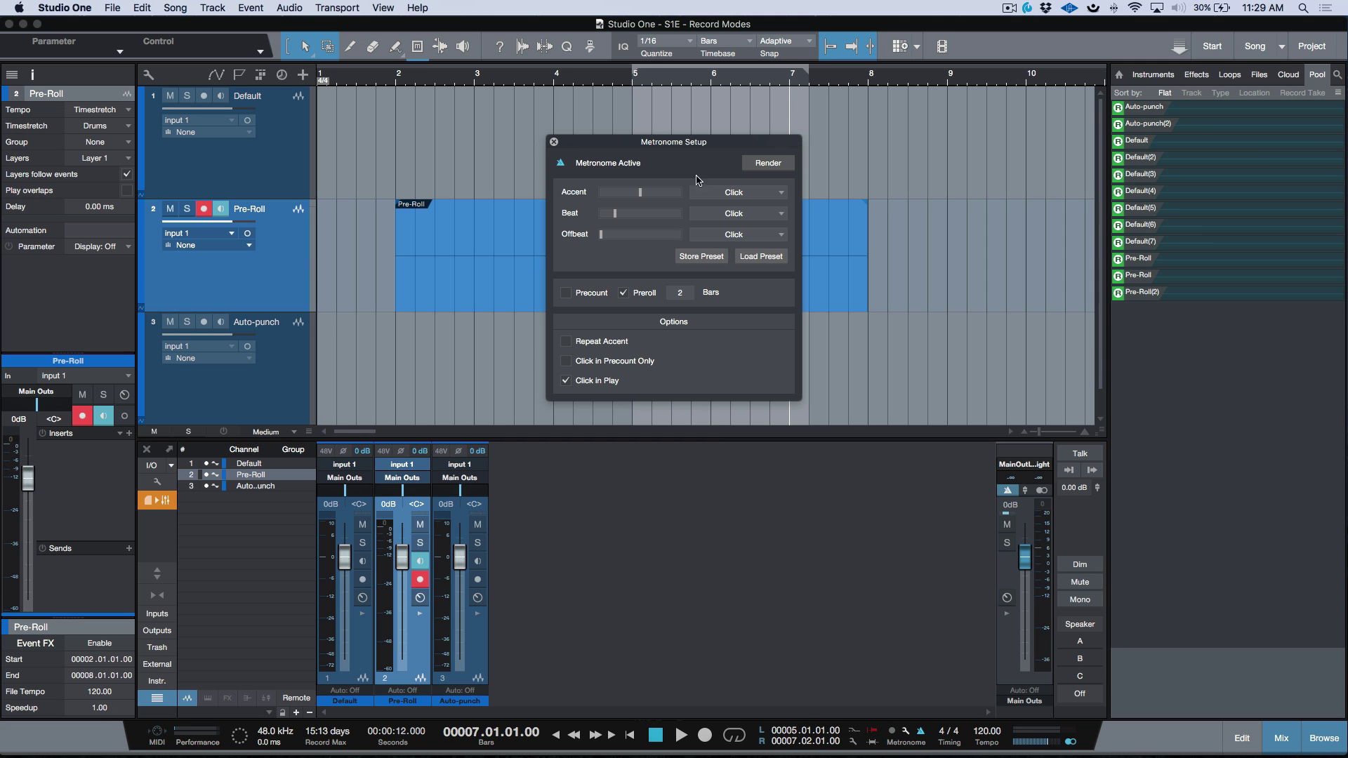
left_click(553, 141)
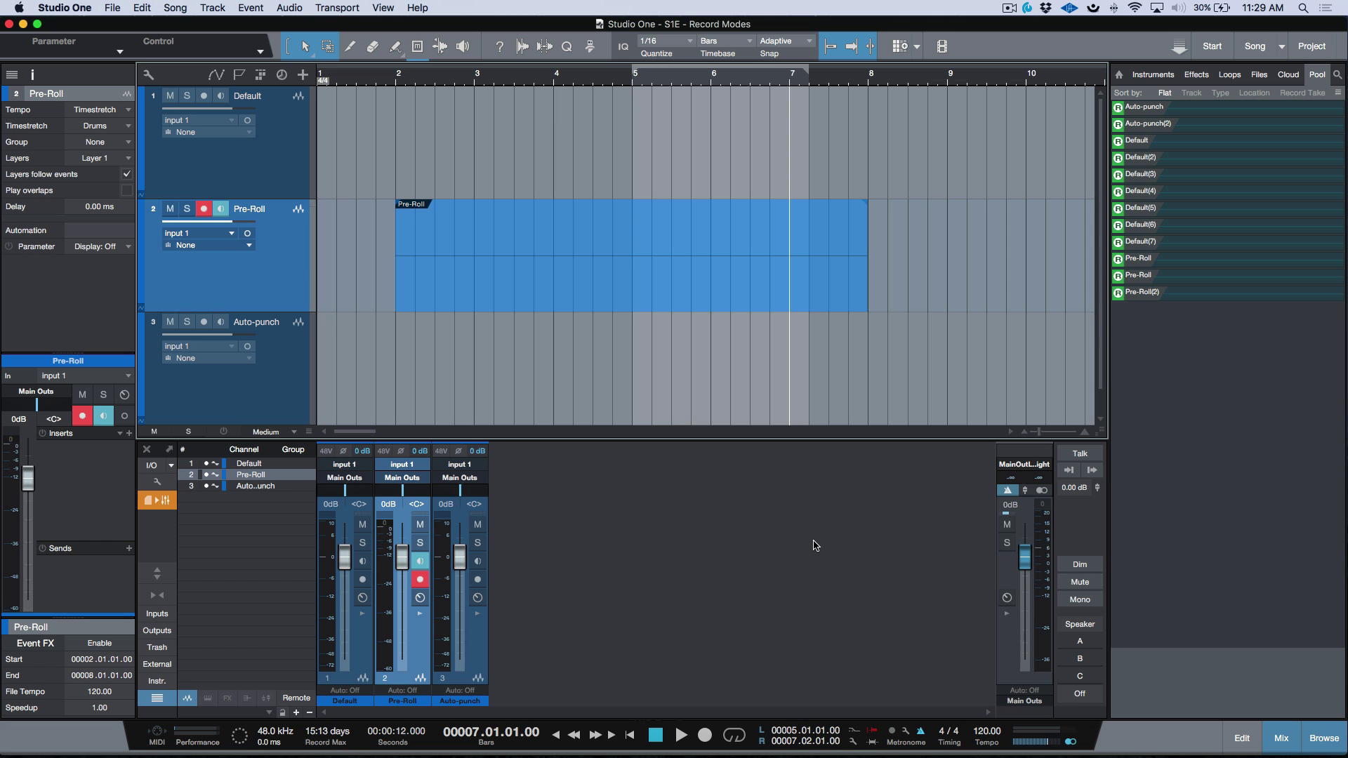
Step: Record a take with preroll on the Pre-Roll track from bar 7 to just past bar 11
key("space")
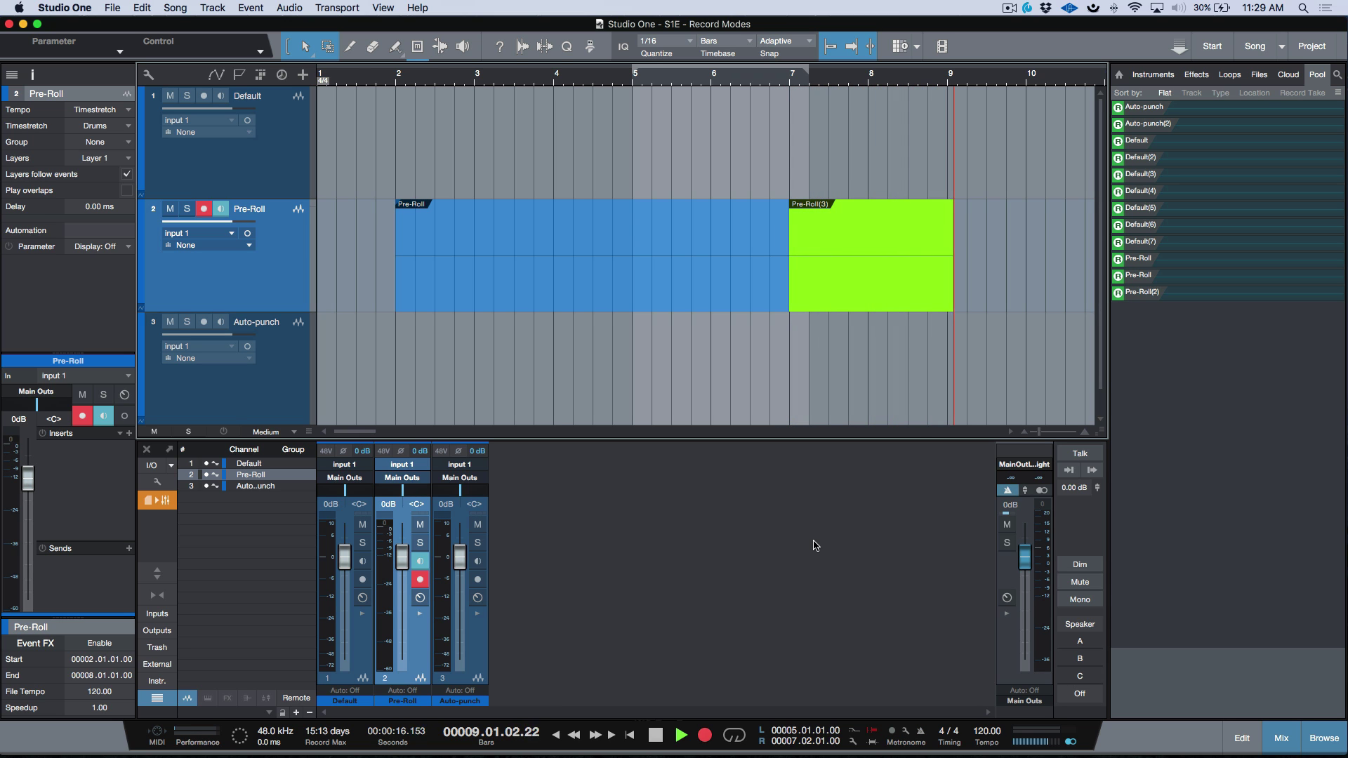
key("w")
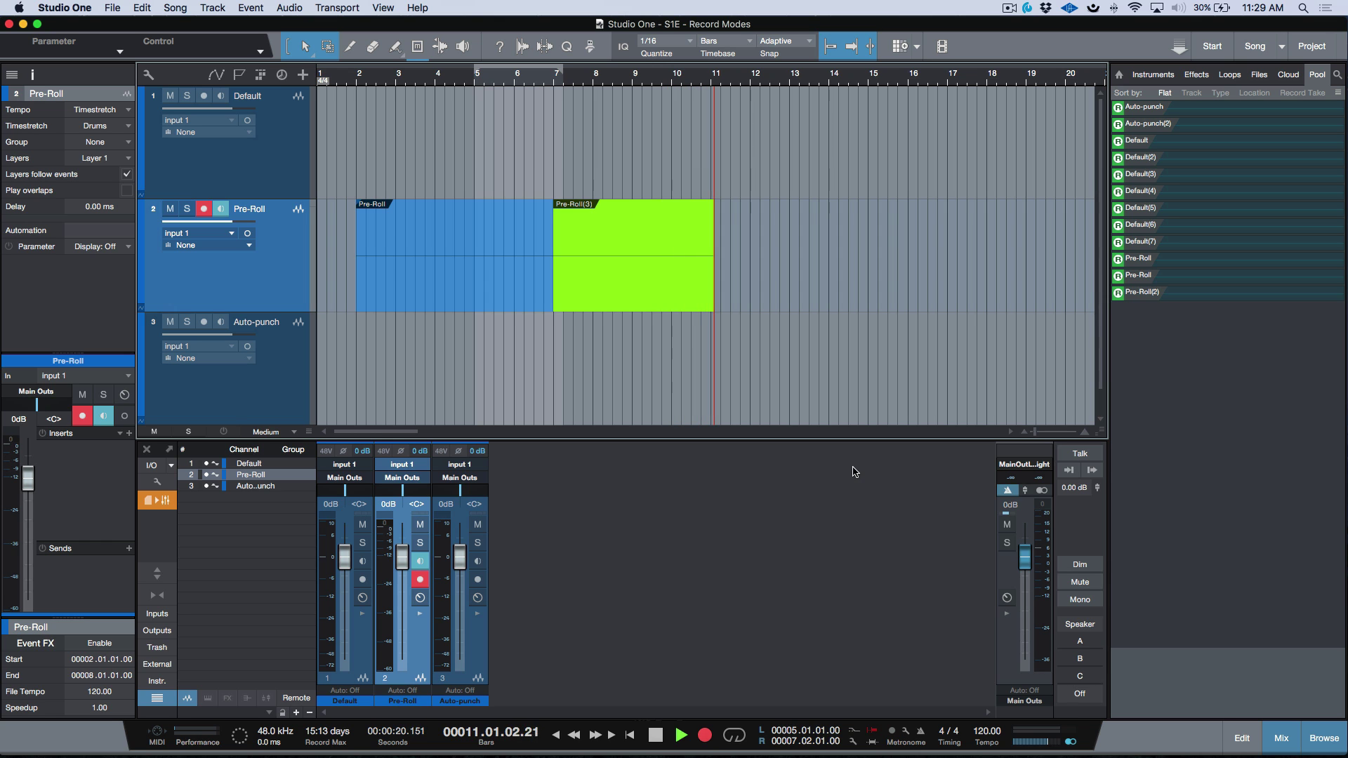
key("space")
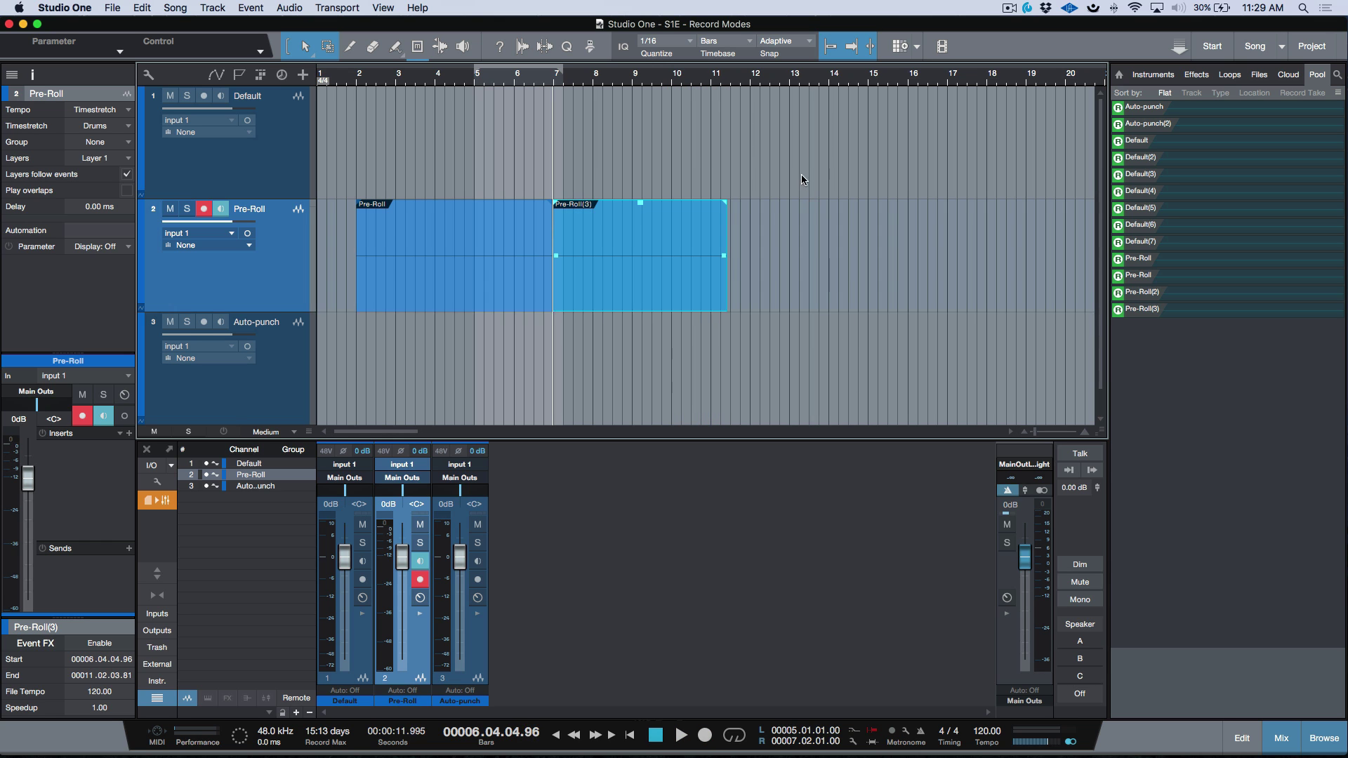
Step: Record another preroll take on the Pre-Roll track from bar 11, about two bars long
left_click(712, 233)
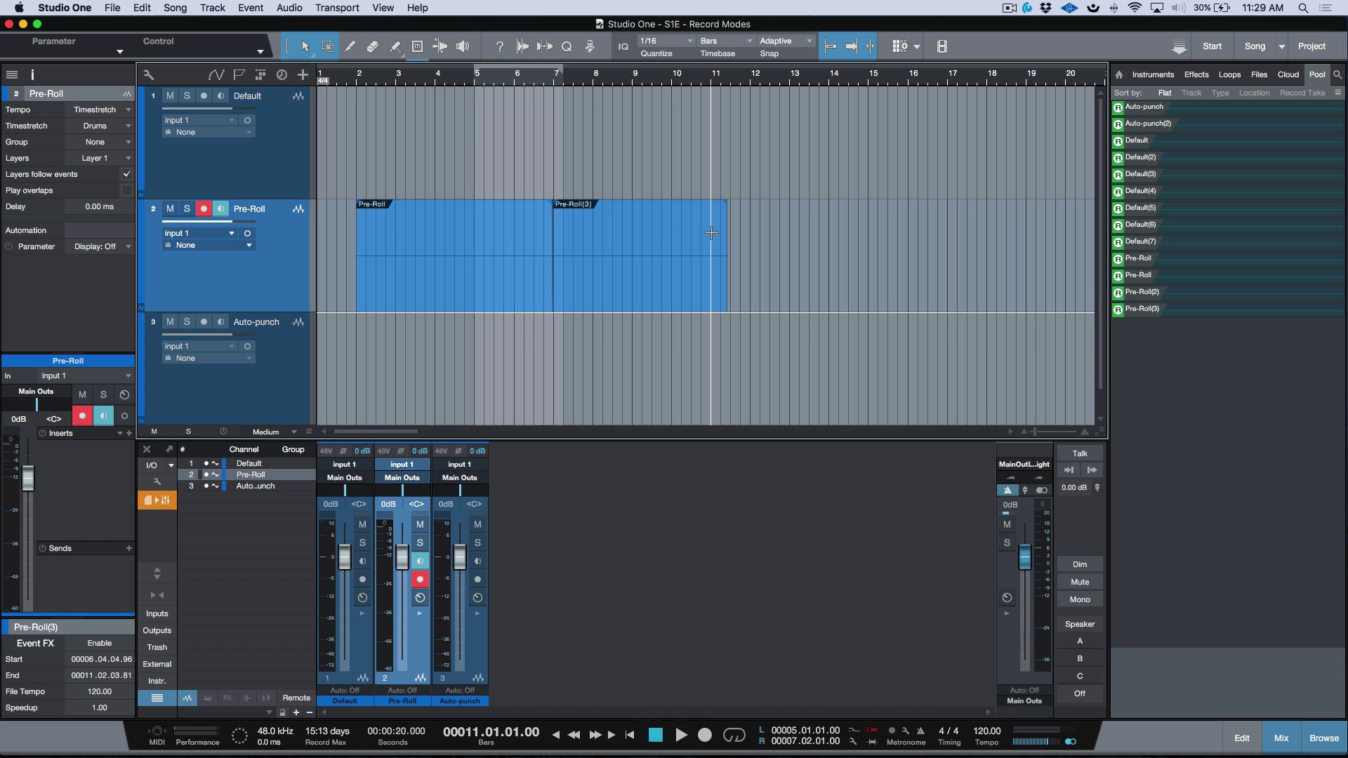
key("space")
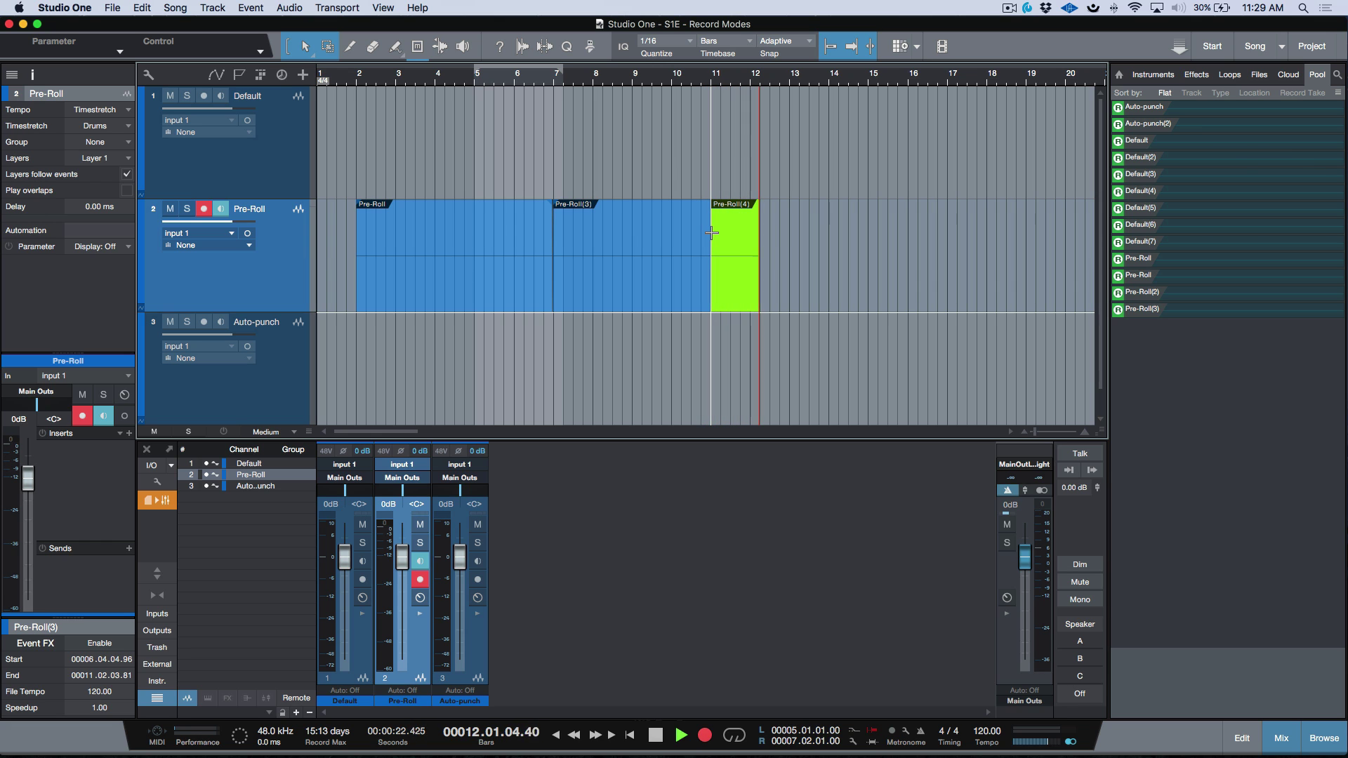
key("space")
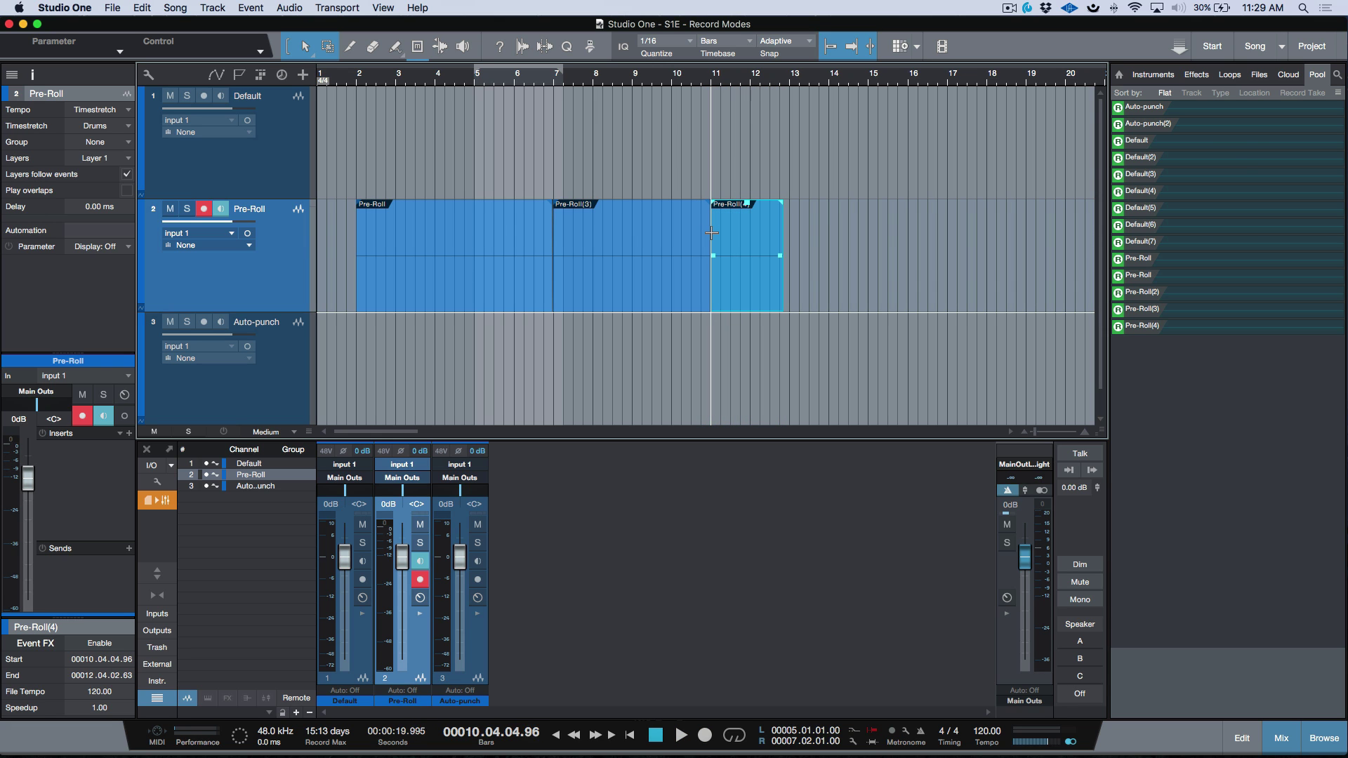
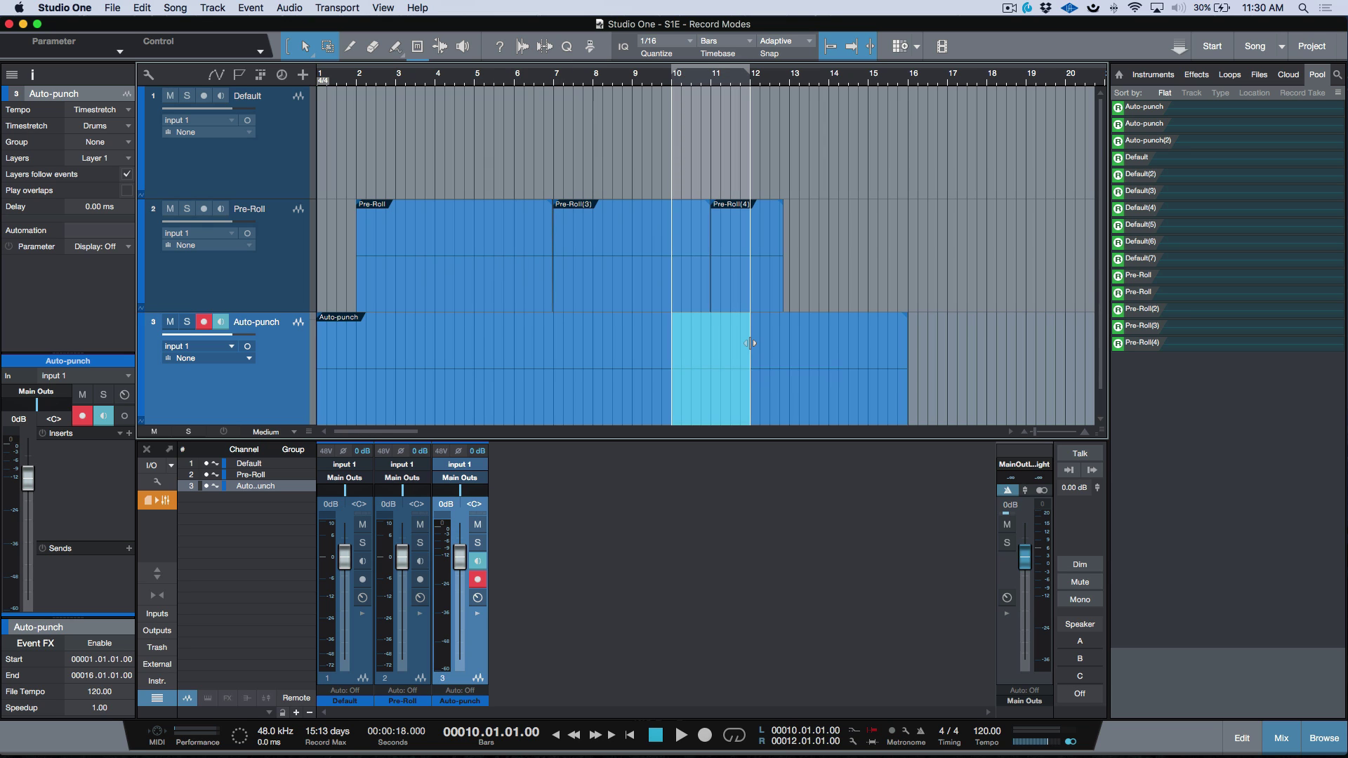
Step: Enable auto-punch and record over bars 10 to 12 on the Auto-punch track, starting playback from bar 8
left_click(872, 743)
key("KP_Subtract")
key("KP_Subtract")
key("KP_Subtract")
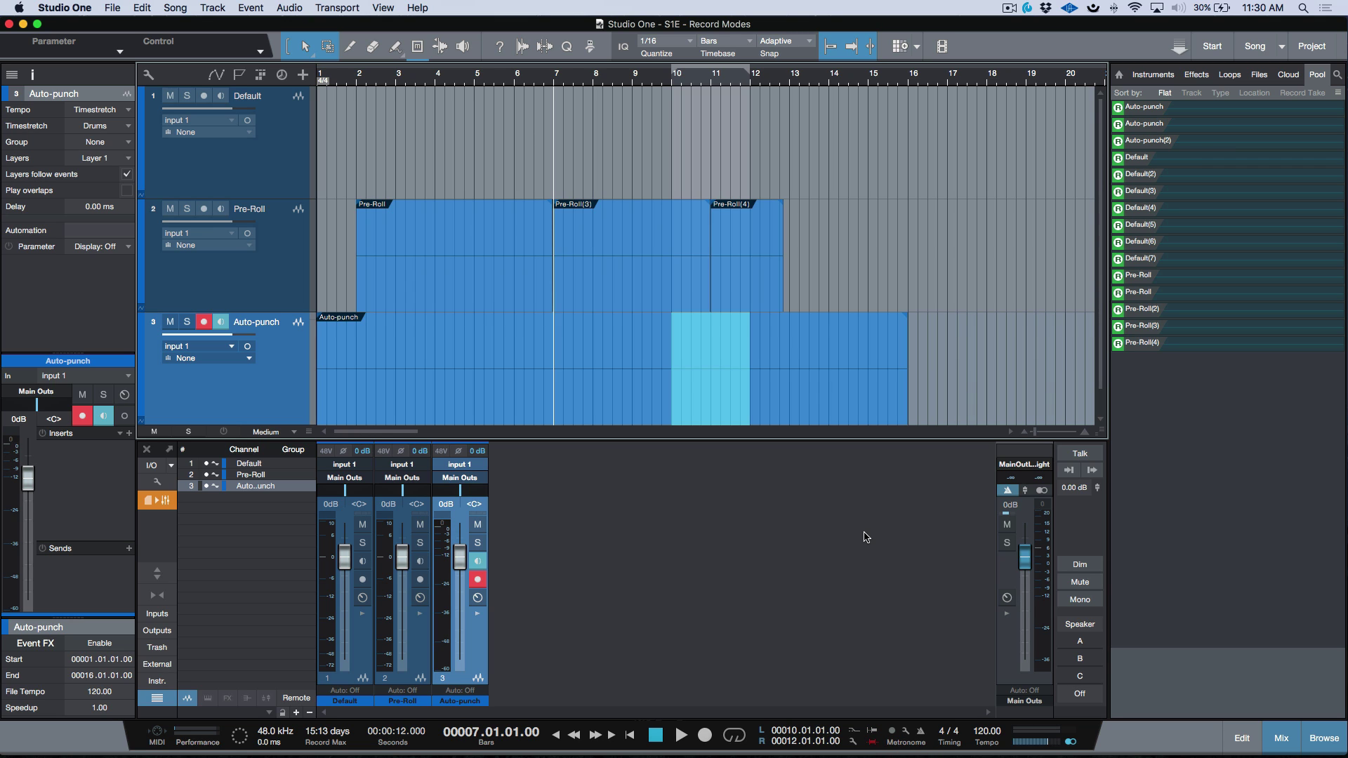
key("KP_Add")
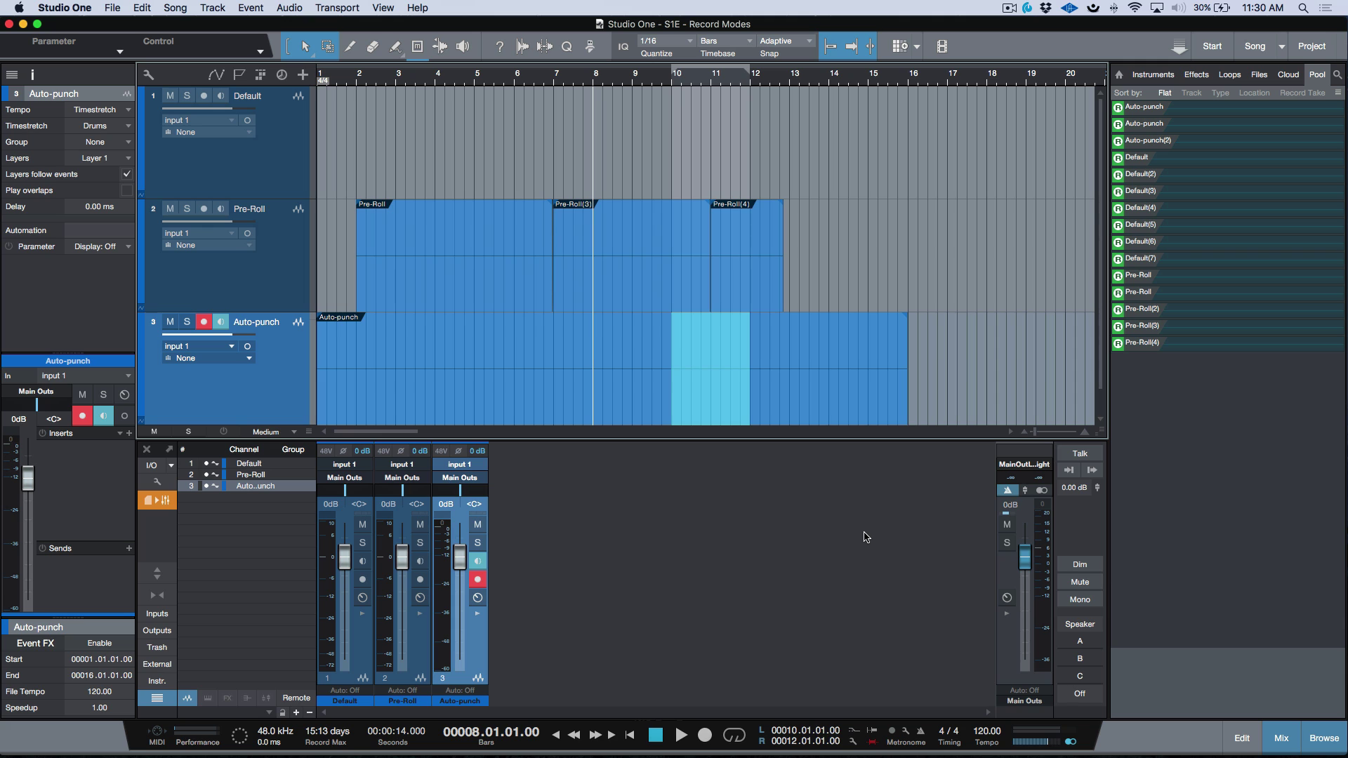
key("space")
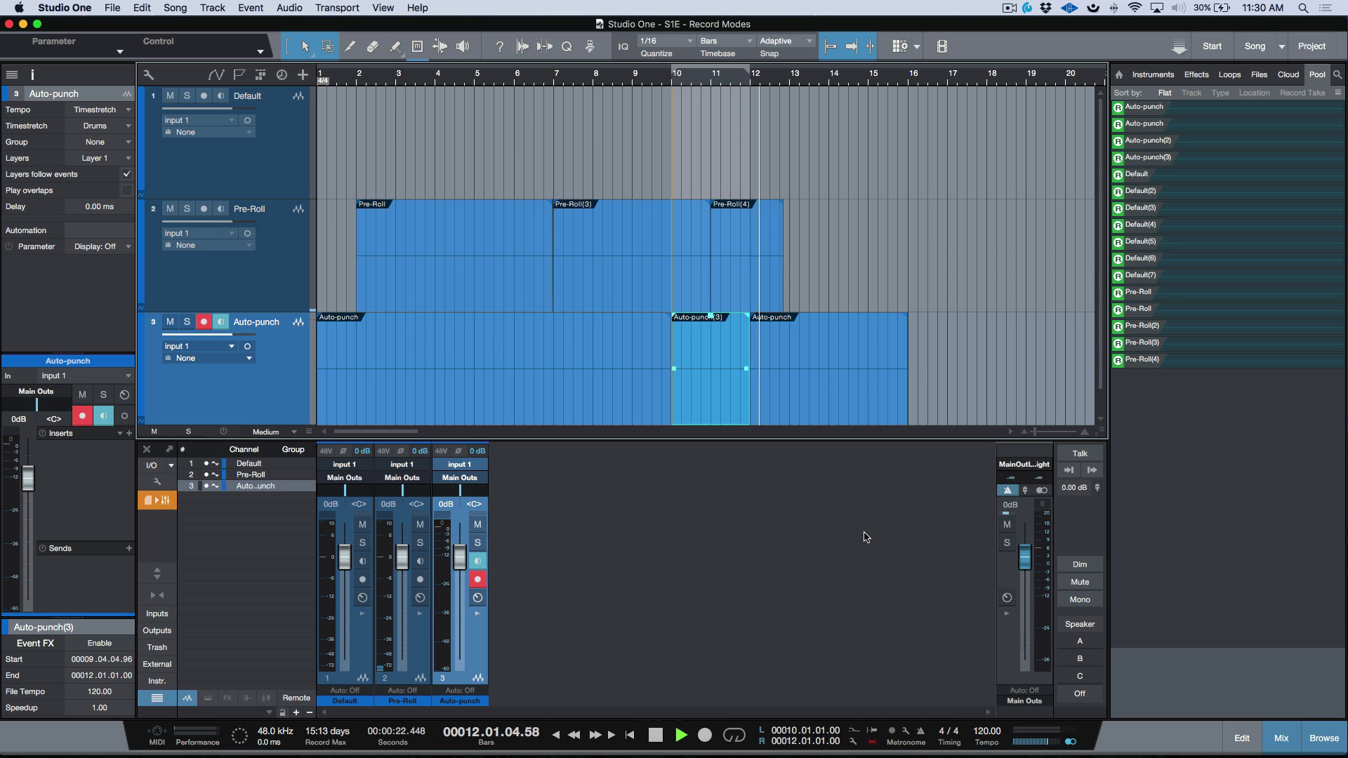
key("space")
Step: Extend the punched-in event's start back to 7.03.01.00 and check the pre-record audio input setting in the advanced audio preferences
left_click(670, 385)
left_click_drag(669, 386, 570, 396)
key("super+comma")
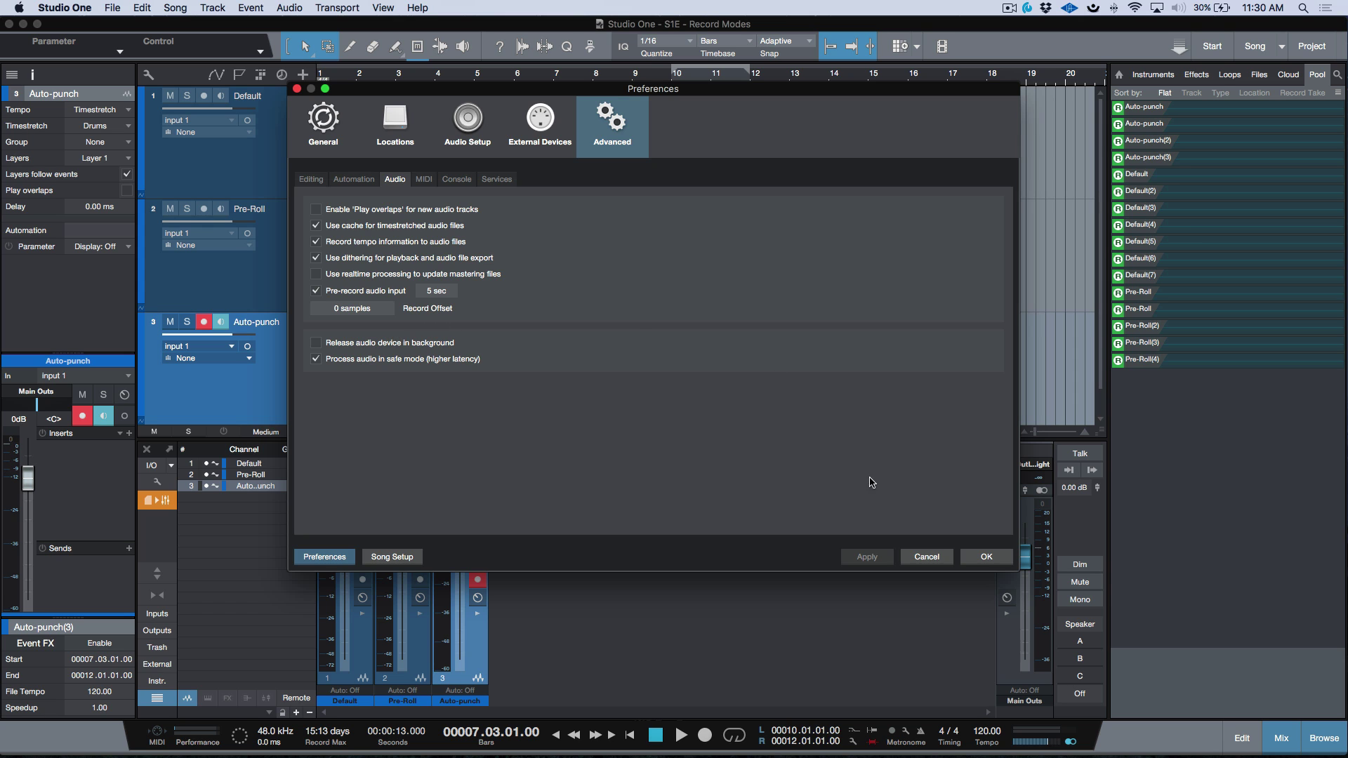
left_click(926, 556)
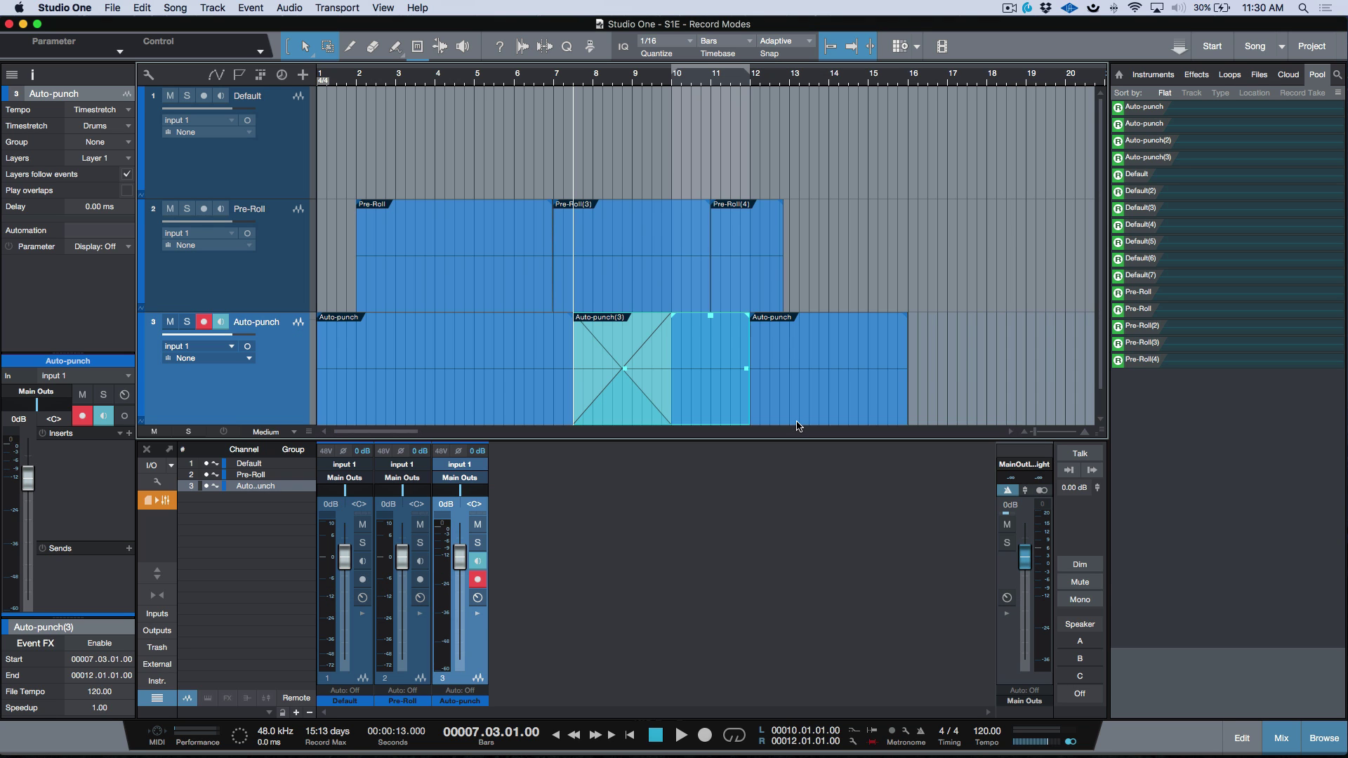
Step: Undo the event's start extension and the auto-punch recording
key("super+z")
key("super+z")
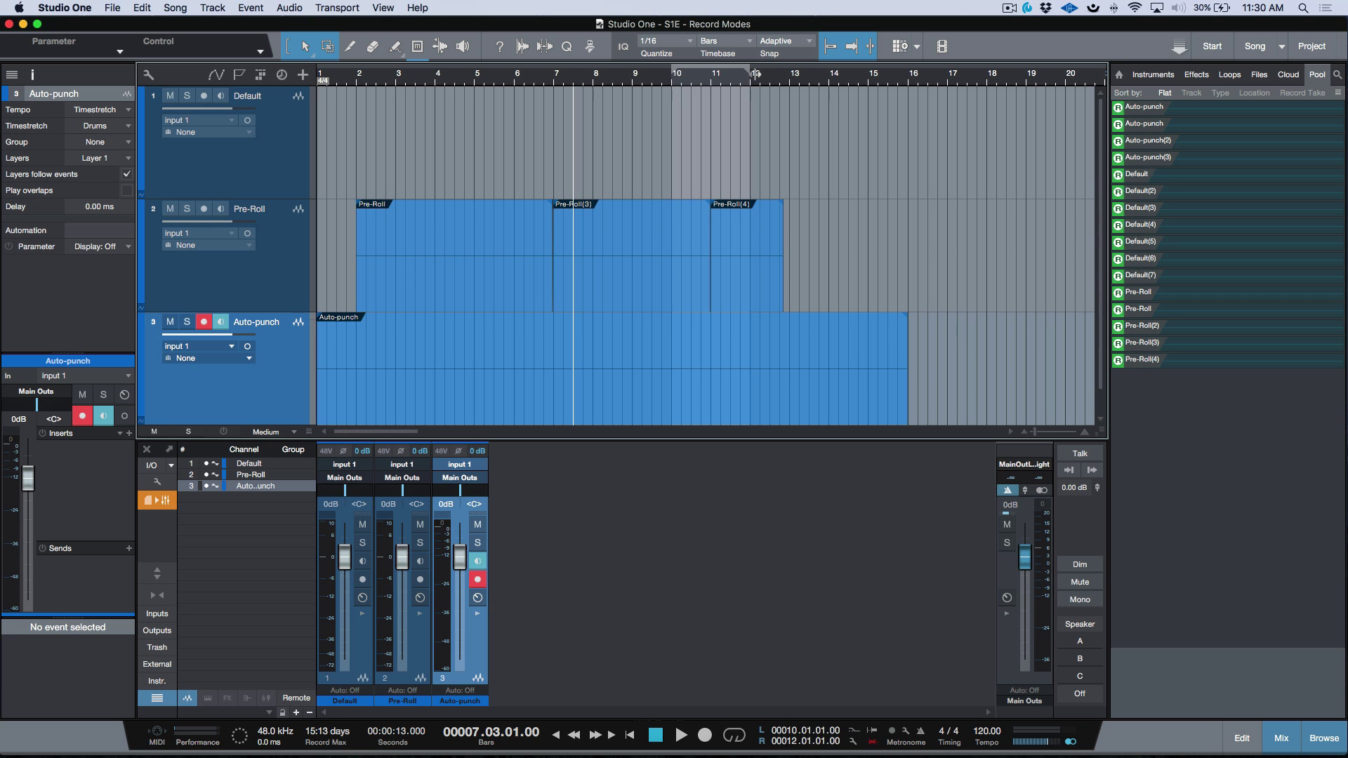
Step: Move the punch range's end to 12.01.03.53 and record another auto-punch take on the Auto-punch track, starting playback from bar 8
left_click_drag(756, 73, 757, 74)
left_click(595, 74)
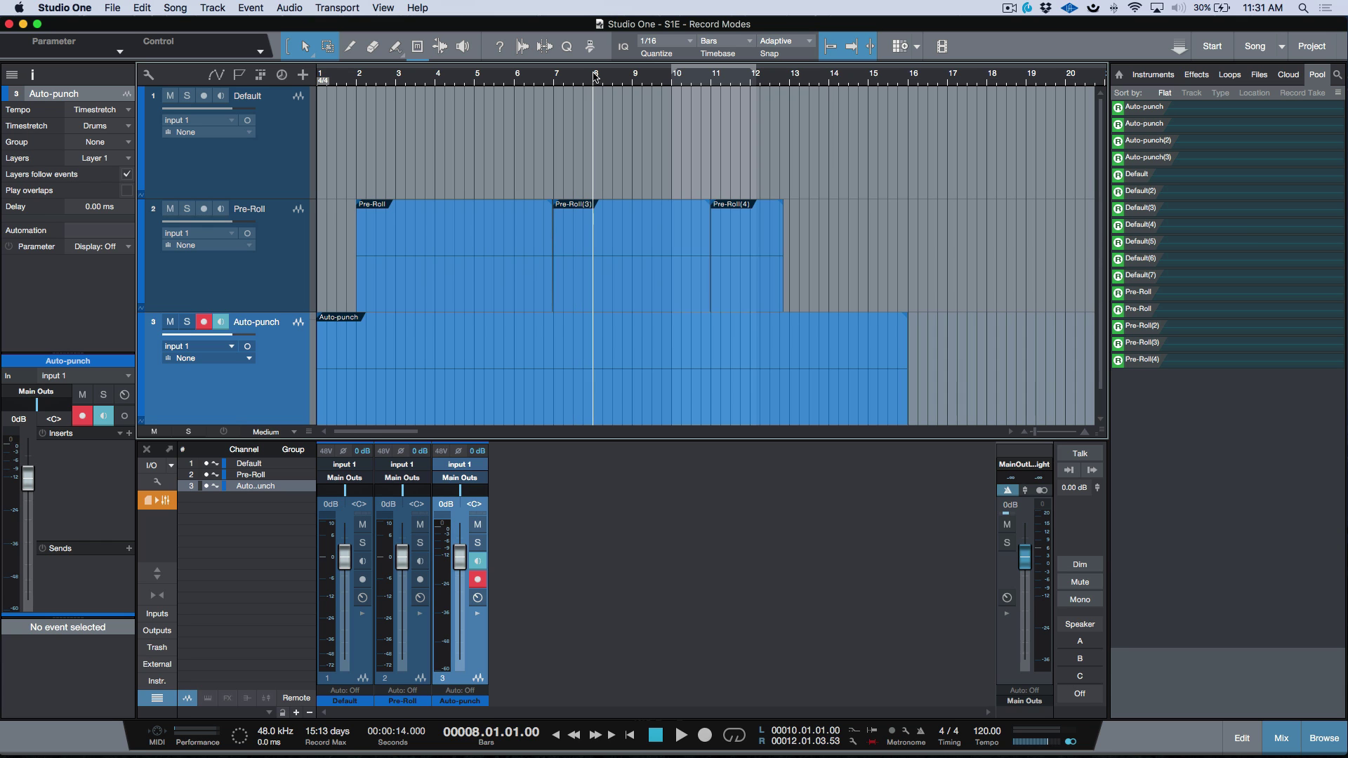
key("space")
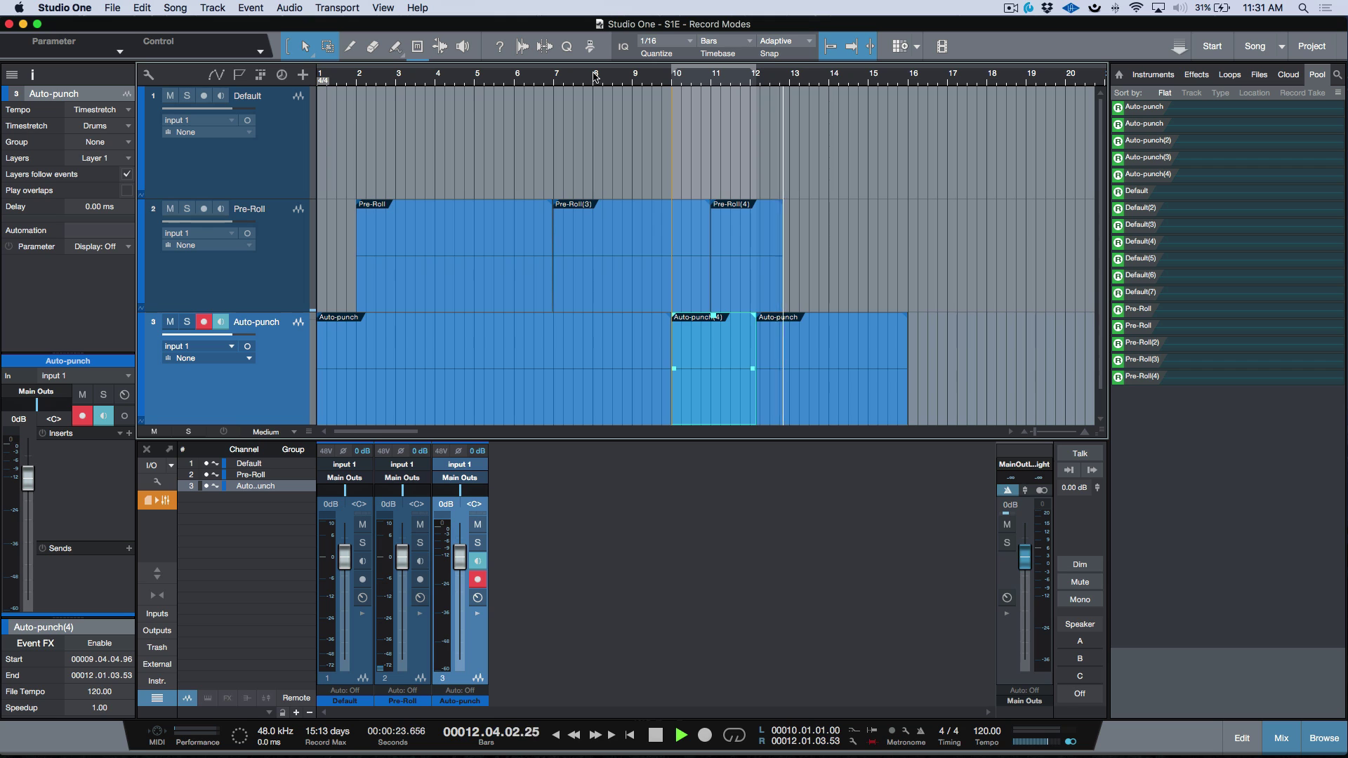
key("space")
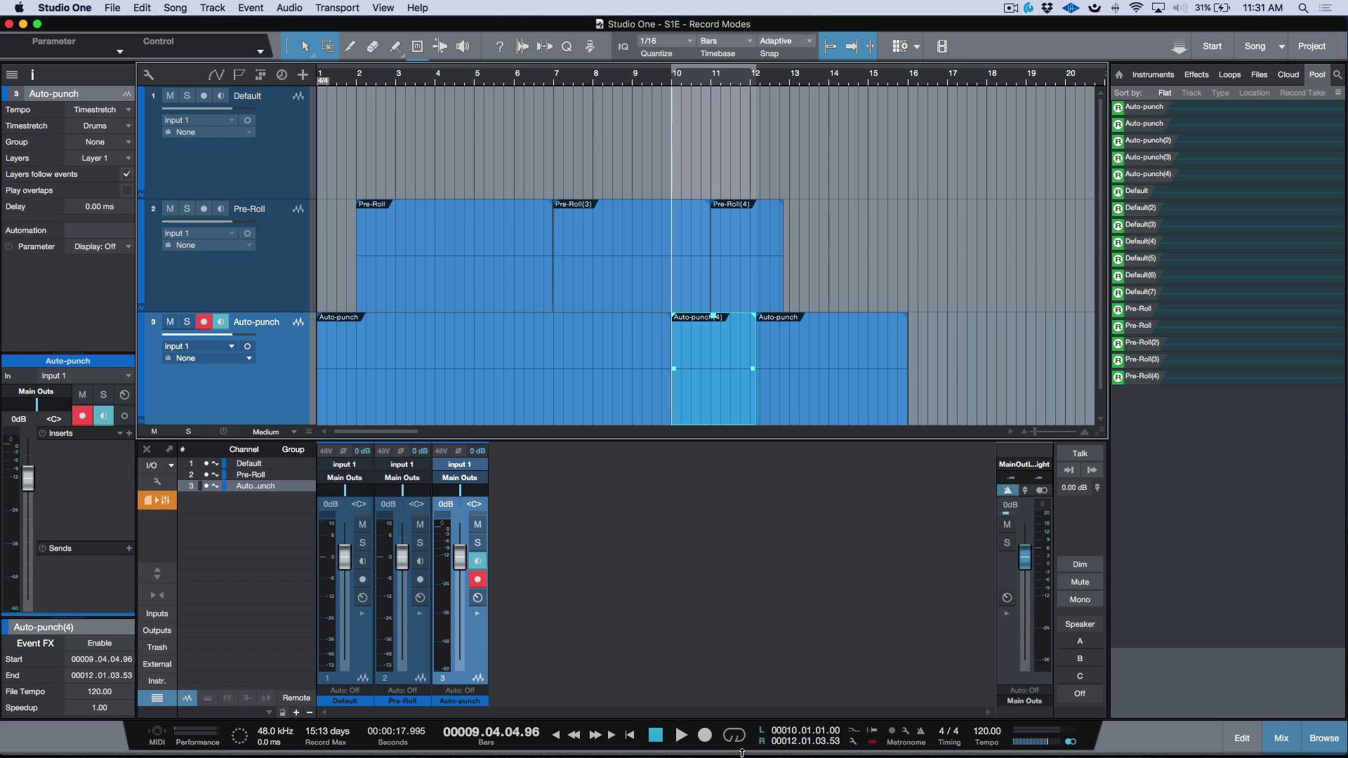
Step: Show the record panel to review its record mode and instrument recording options, and close it again
left_click(851, 743)
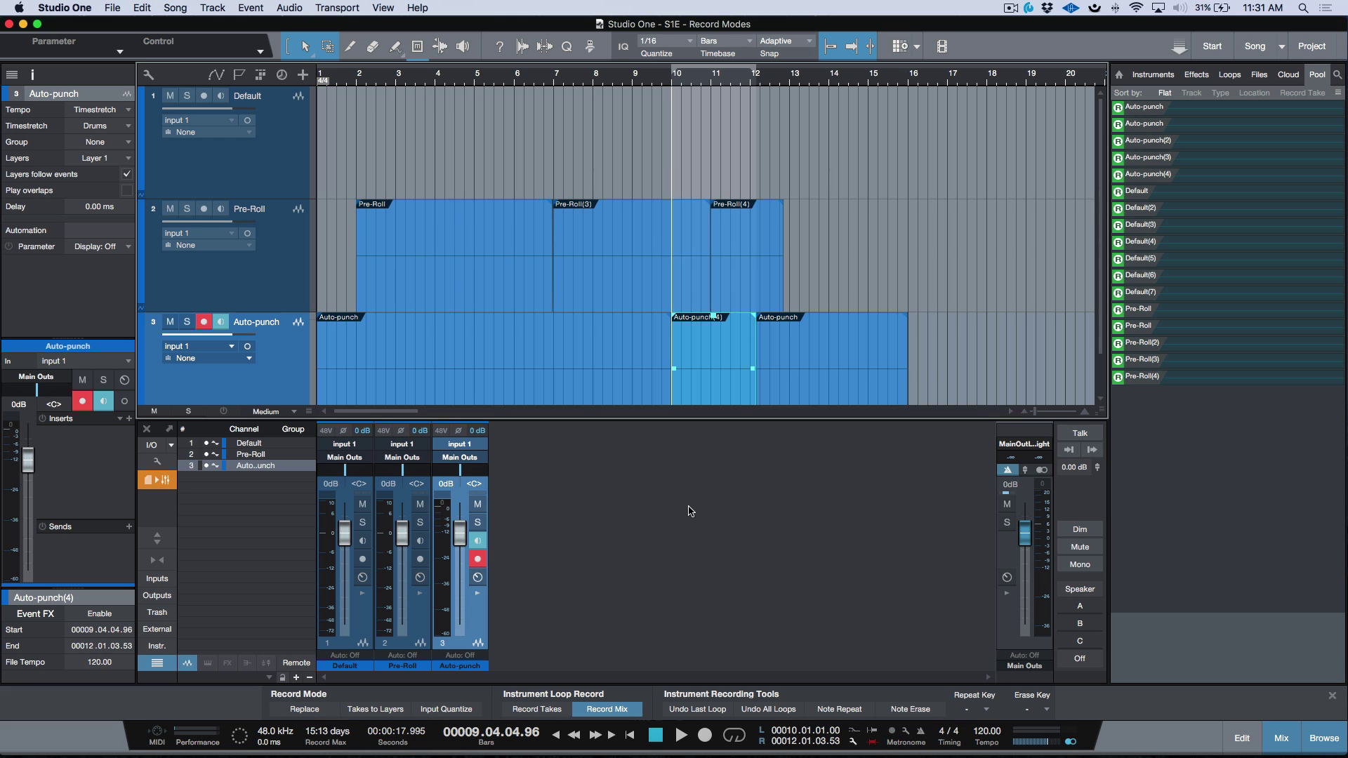
left_click(853, 743)
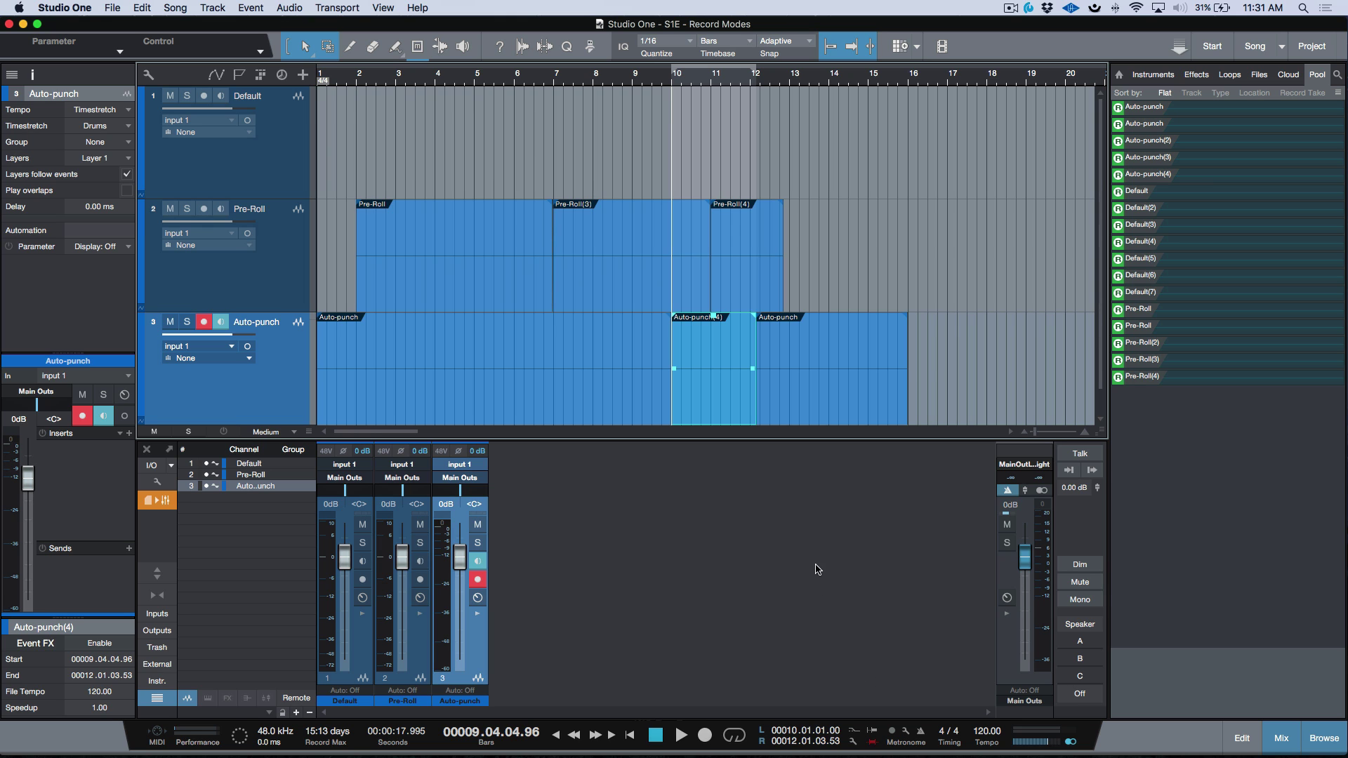
left_click(274, 155)
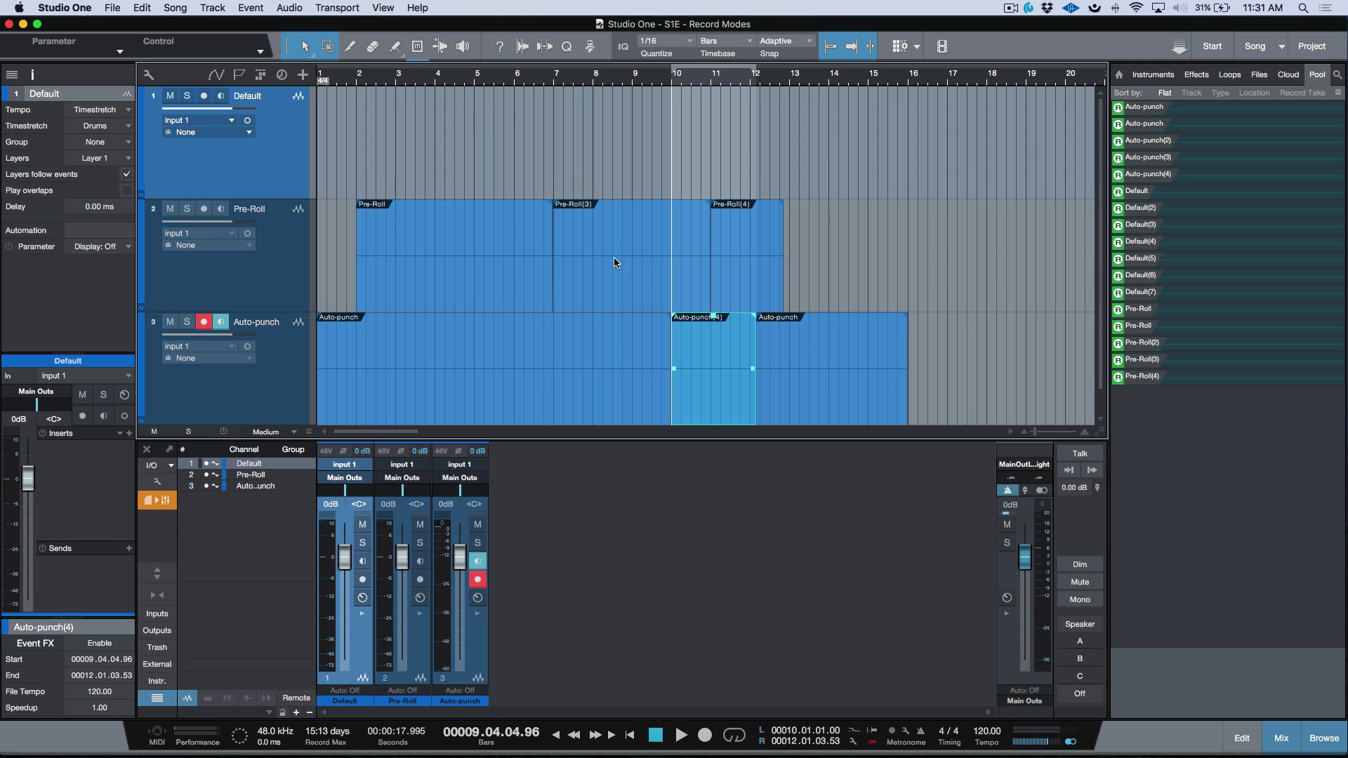
left_click_drag(557, 343, 660, 346)
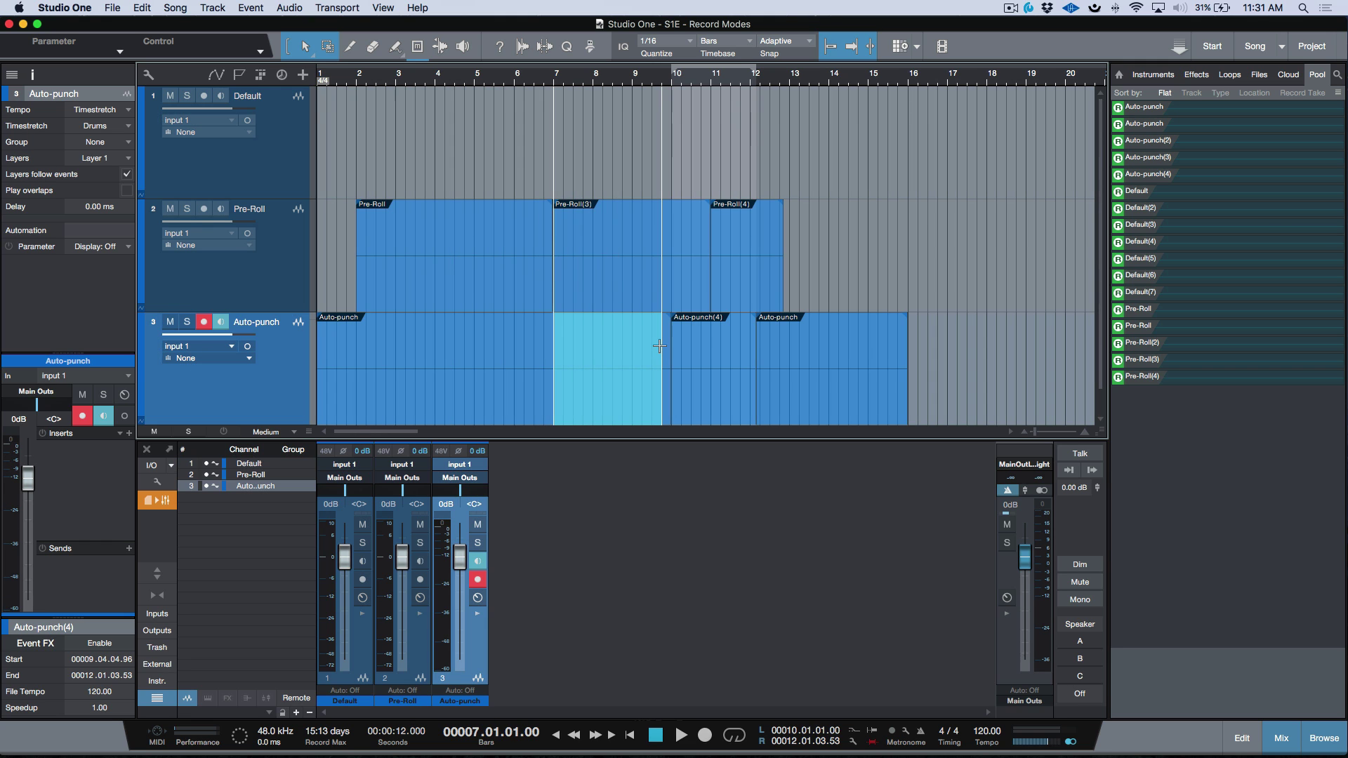
left_click(766, 228)
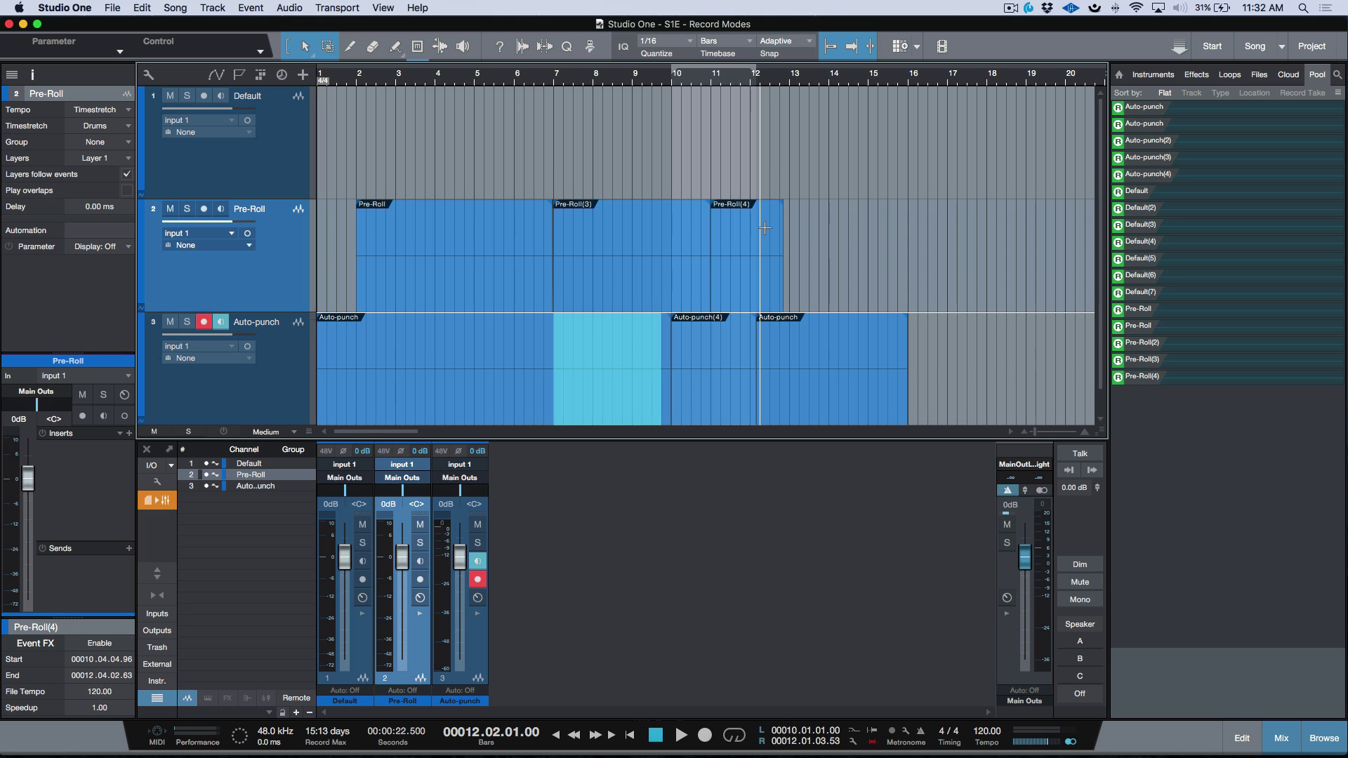